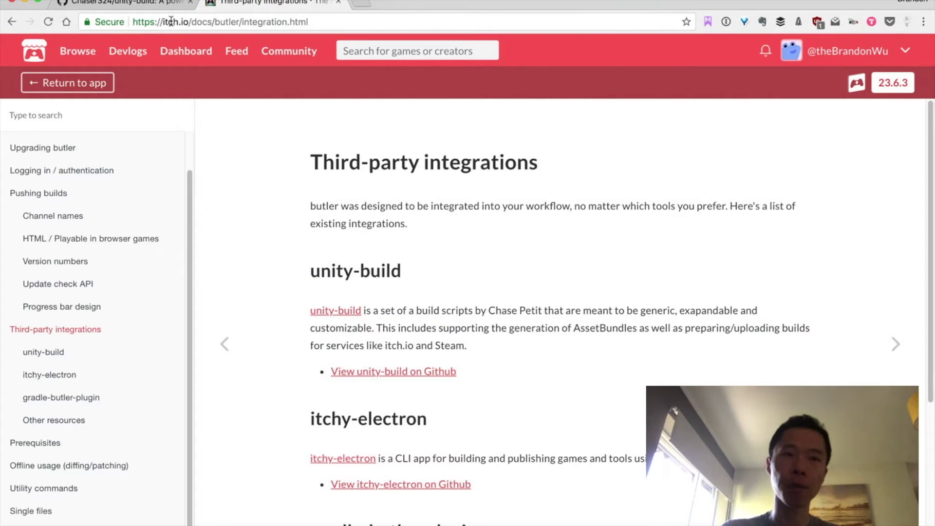
Open the itch.io games catalogue in a new tab, look through the popular games and close it again
{"action": "left_click", "coordinate": [77, 52], "text": "super"}
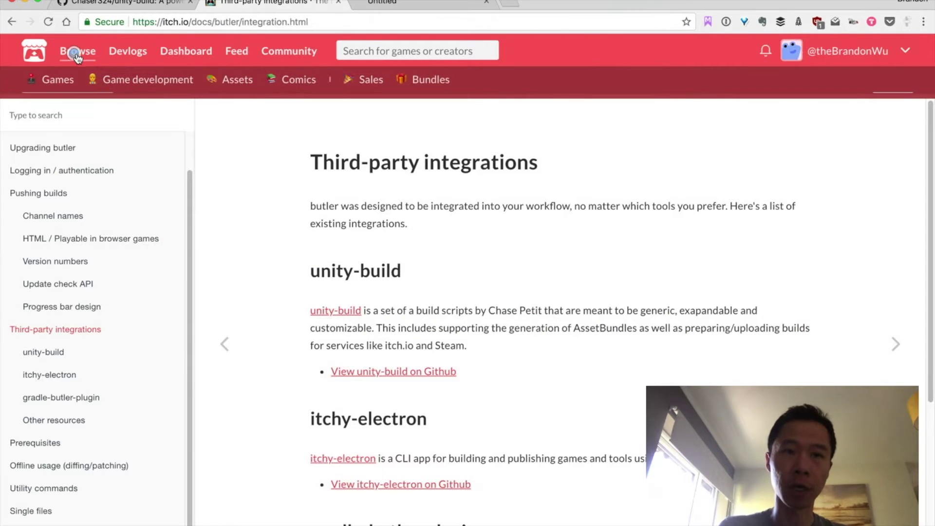
{"action": "left_click", "coordinate": [411, 4]}
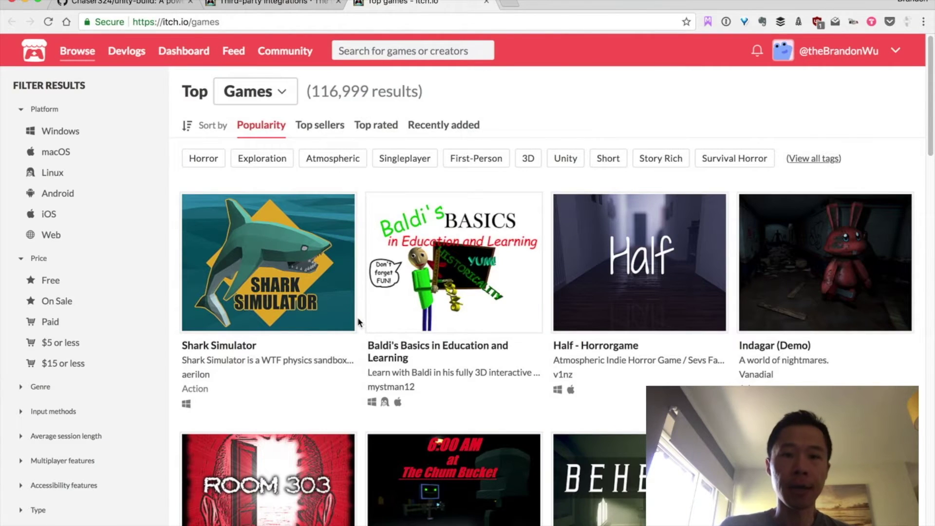
{"action": "scroll", "coordinate": [357, 295], "scroll_direction": "down", "scroll_amount": 20}
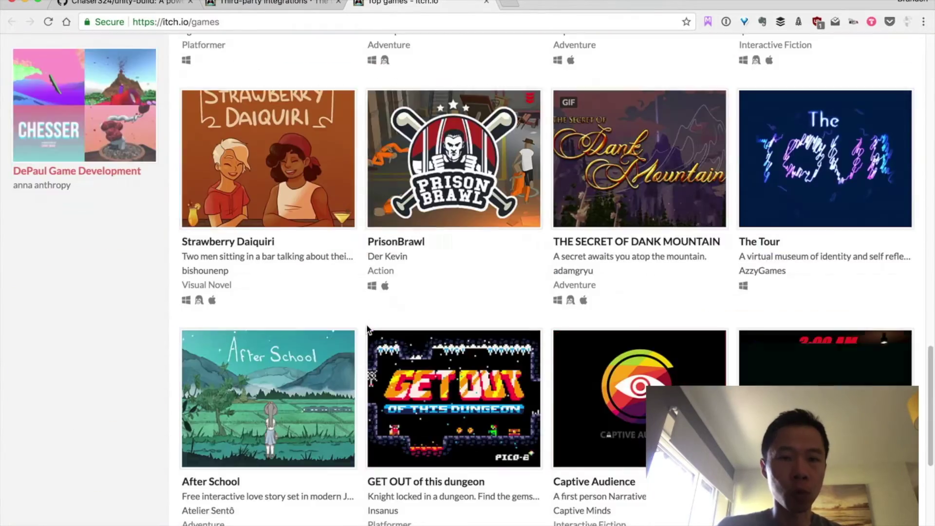
{"action": "scroll", "coordinate": [368, 329], "scroll_direction": "down", "scroll_amount": 5}
{"action": "scroll", "coordinate": [367, 329], "scroll_direction": "up", "scroll_amount": 8}
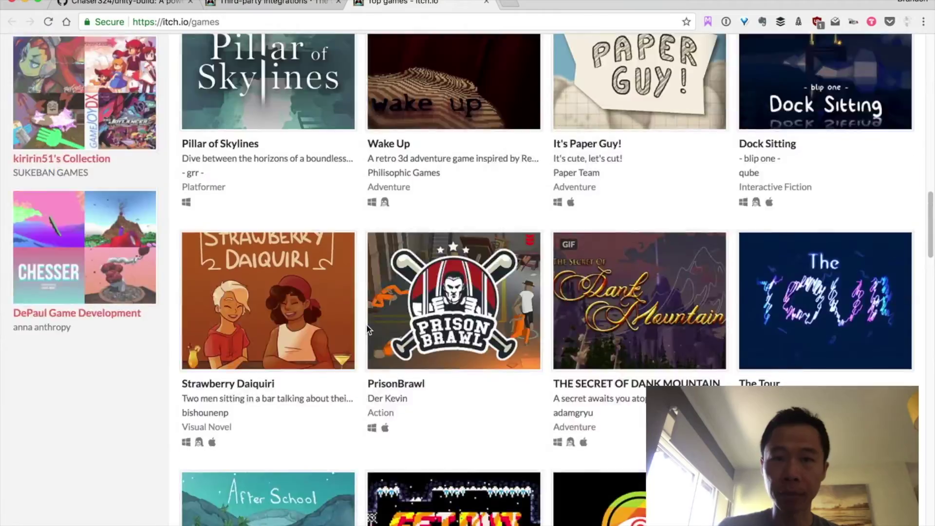
{"action": "scroll", "coordinate": [368, 329], "scroll_direction": "up", "scroll_amount": 10}
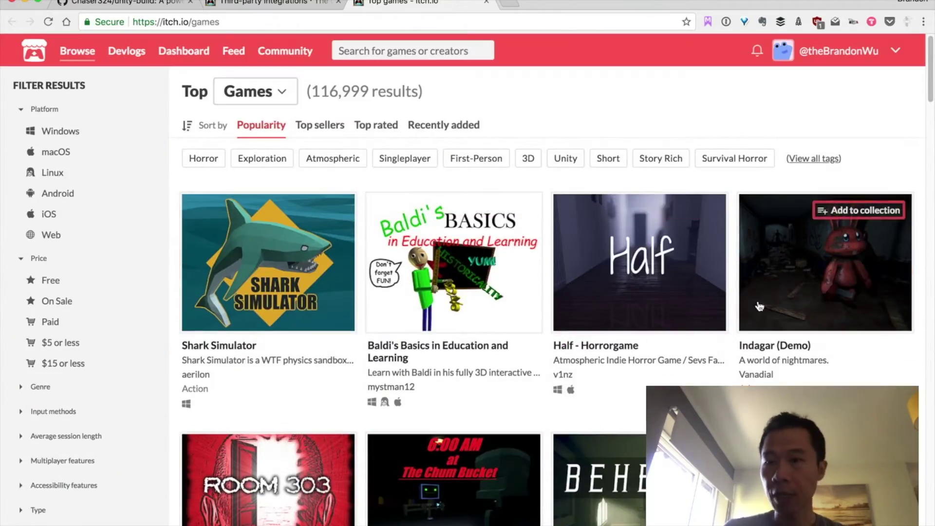
{"action": "scroll", "coordinate": [612, 291], "scroll_direction": "down", "scroll_amount": 3}
{"action": "scroll", "coordinate": [542, 292], "scroll_direction": "down", "scroll_amount": 3}
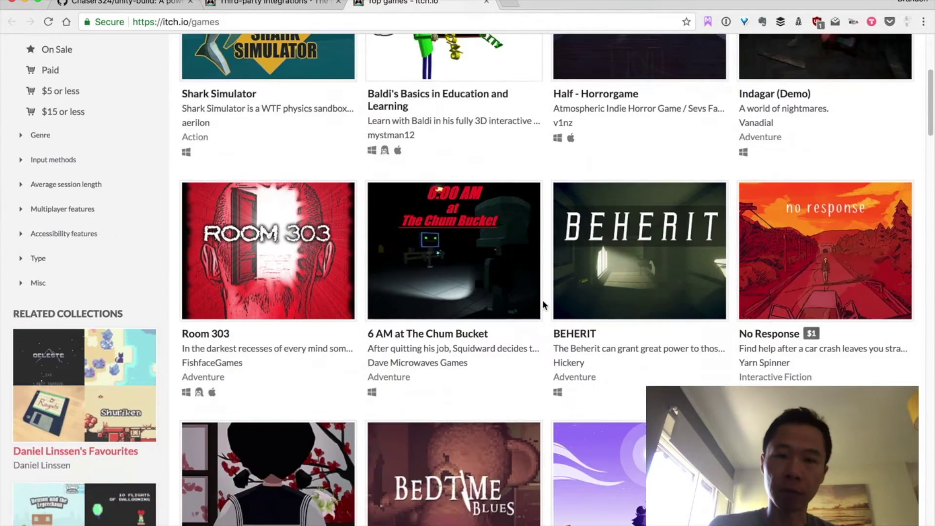
{"action": "scroll", "coordinate": [544, 304], "scroll_direction": "down", "scroll_amount": 2}
{"action": "scroll", "coordinate": [533, 301], "scroll_direction": "up", "scroll_amount": 8}
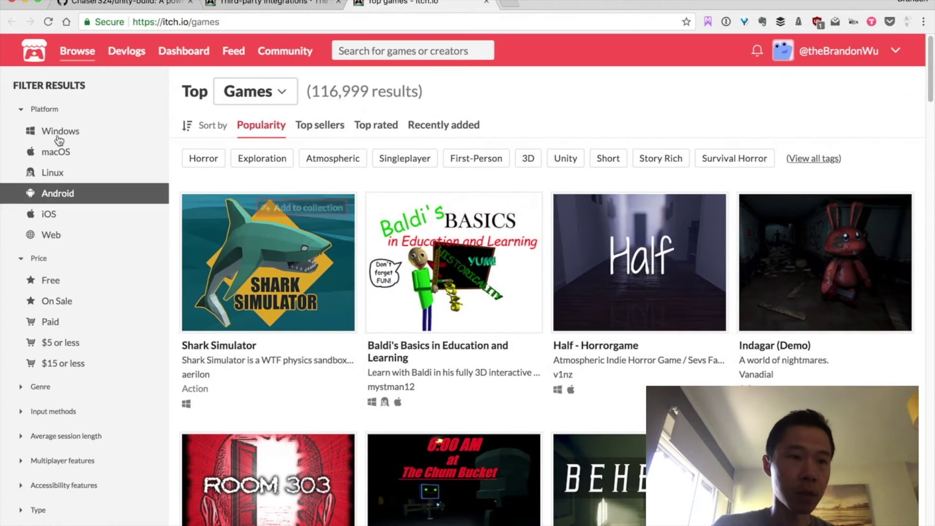
{"action": "left_click", "coordinate": [485, 2]}
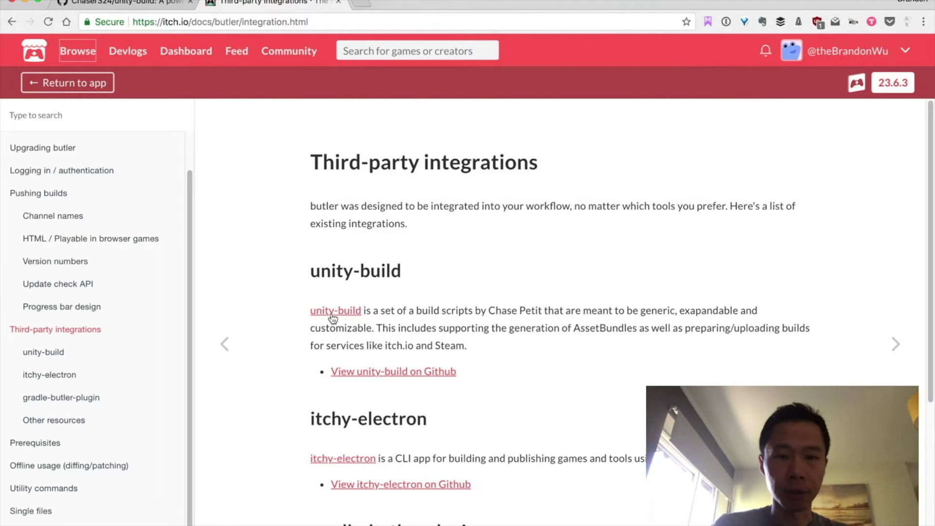
Examine the unity-build repository's description and the SuperUnityBuild screenshot in its README on GitHub
{"action": "left_click", "coordinate": [157, 2]}
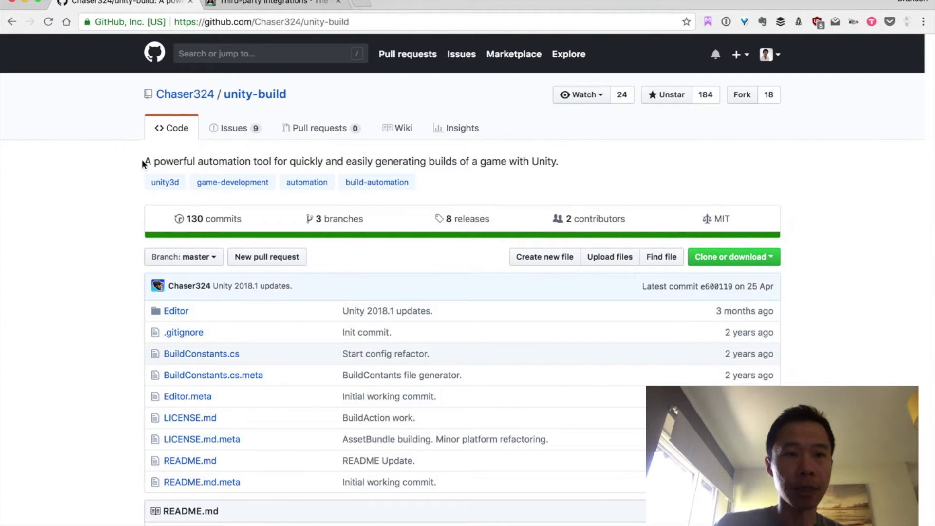
{"action": "left_click_drag", "start_coordinate": [145, 165], "coordinate": [563, 167]}
{"action": "scroll", "coordinate": [512, 219], "scroll_direction": "down", "scroll_amount": 10}
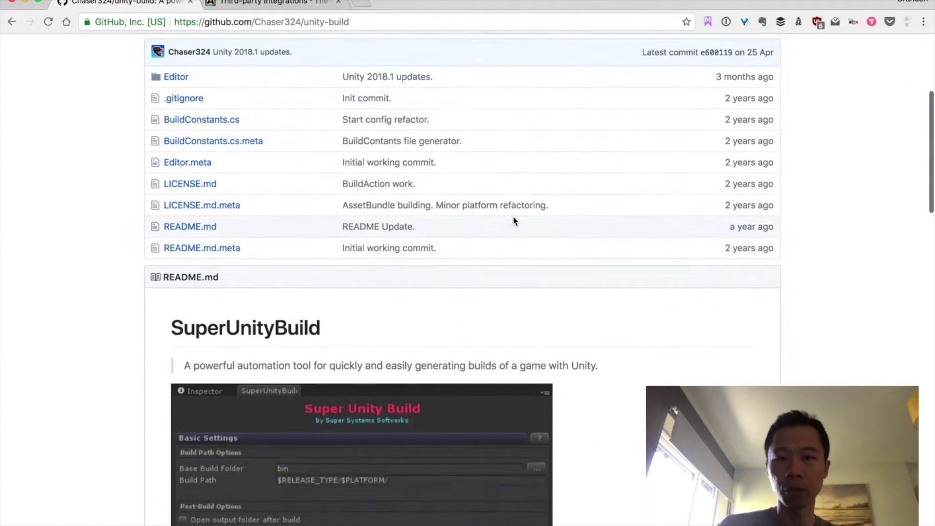
{"action": "scroll", "coordinate": [515, 221], "scroll_direction": "down", "scroll_amount": 1}
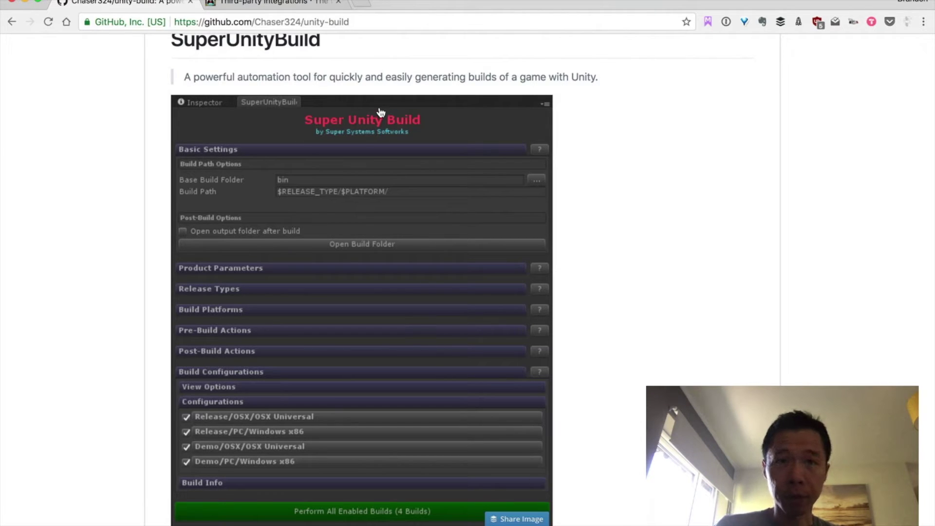
{"action": "scroll", "coordinate": [387, 205], "scroll_direction": "down", "scroll_amount": 1}
{"action": "scroll", "coordinate": [391, 219], "scroll_direction": "up", "scroll_amount": 1}
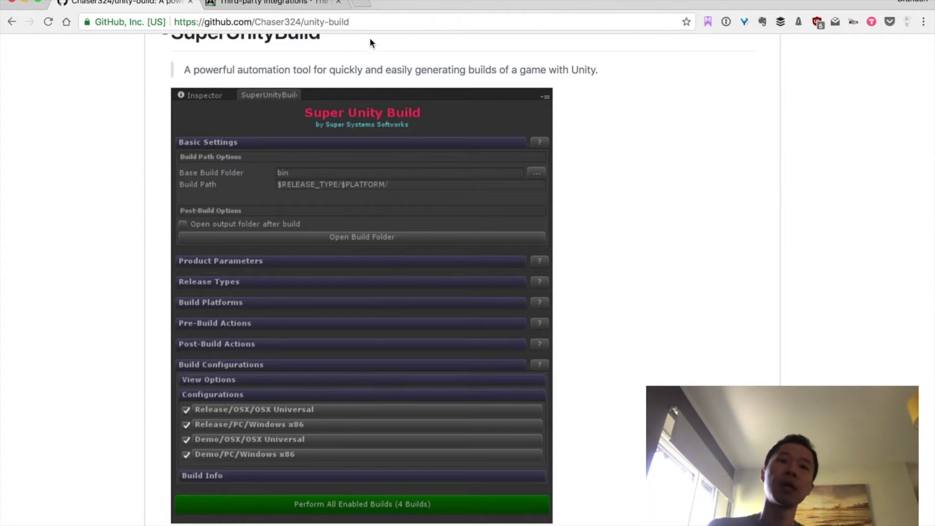
Open the itch.io creator dashboard in a new tab and view the Shmup-VS project page with its downloads
{"action": "left_click", "coordinate": [326, 3]}
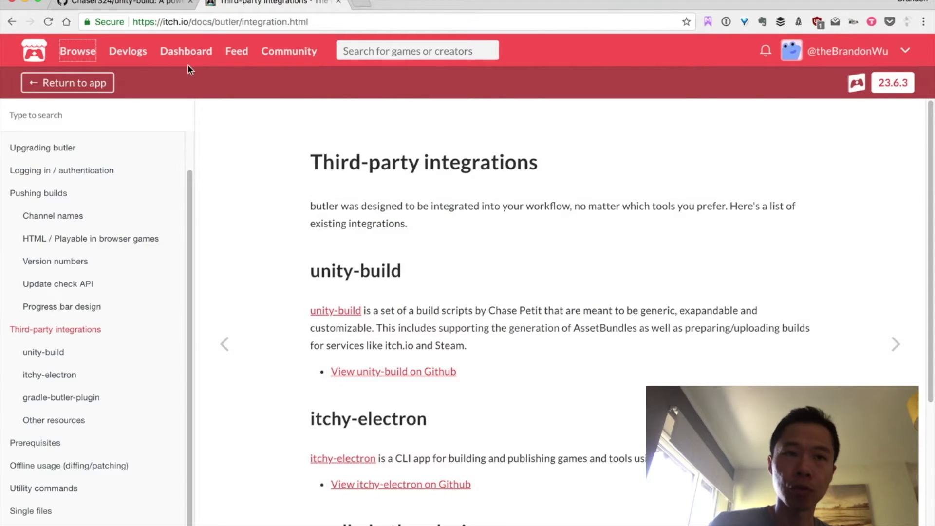
{"action": "left_click", "coordinate": [171, 57], "text": "super"}
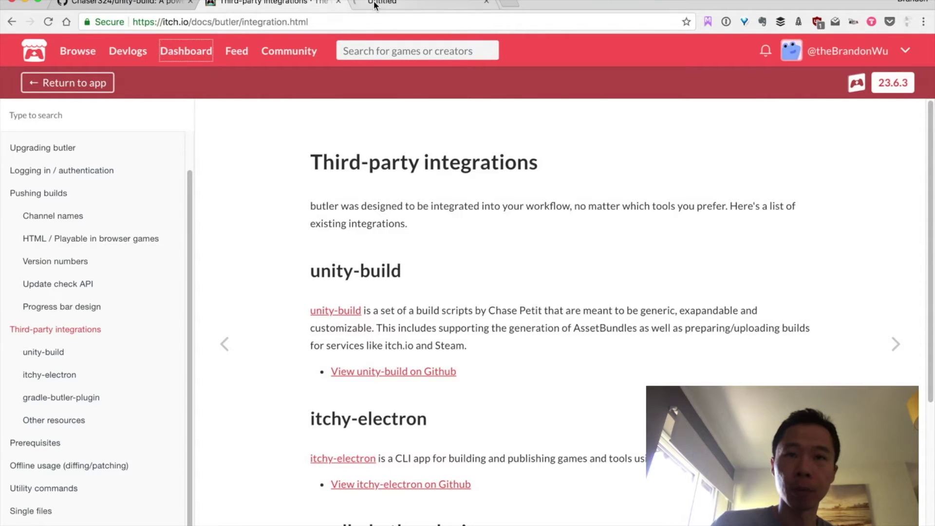
{"action": "left_click", "coordinate": [398, 3]}
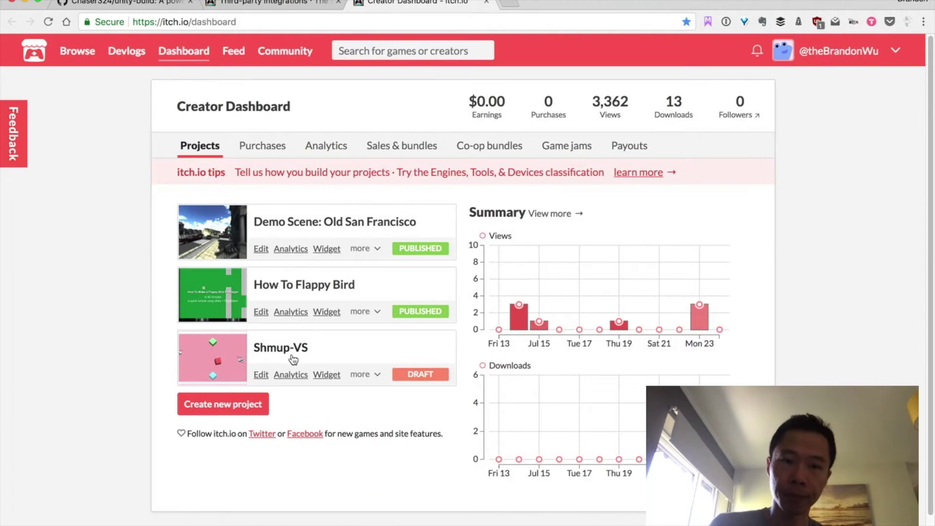
{"action": "left_click", "coordinate": [296, 349]}
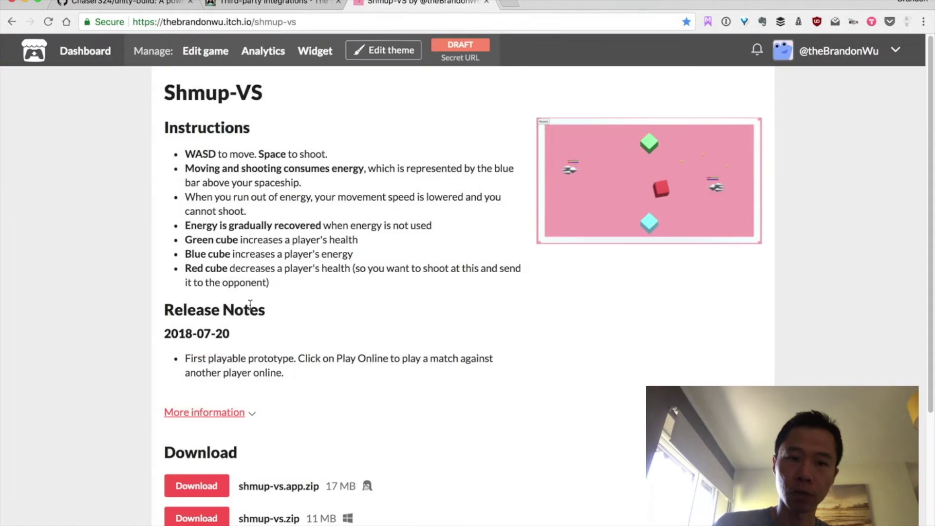
{"action": "scroll", "coordinate": [256, 336], "scroll_direction": "down", "scroll_amount": 3}
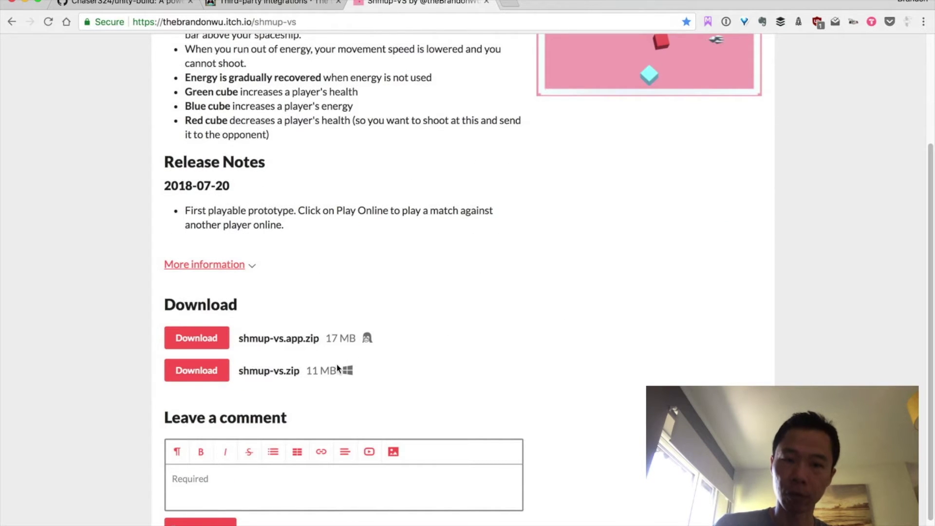
{"action": "scroll", "coordinate": [329, 369], "scroll_direction": "up", "scroll_amount": 3}
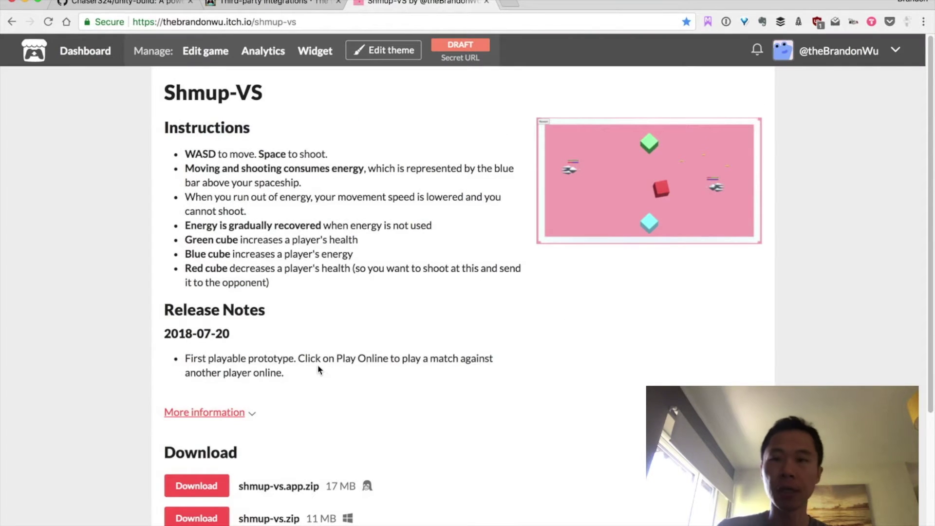
Review the build configurations and feature list in the SuperUnityBuild README and return to the Shmup-VS page
{"action": "left_click", "coordinate": [145, 4]}
{"action": "scroll", "coordinate": [364, 219], "scroll_direction": "down", "scroll_amount": 5}
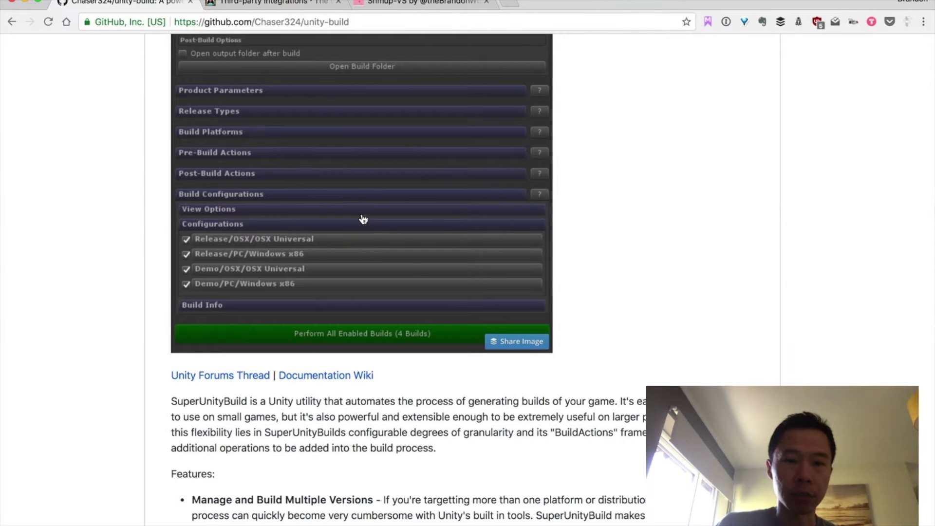
{"action": "scroll", "coordinate": [364, 219], "scroll_direction": "down", "scroll_amount": 4}
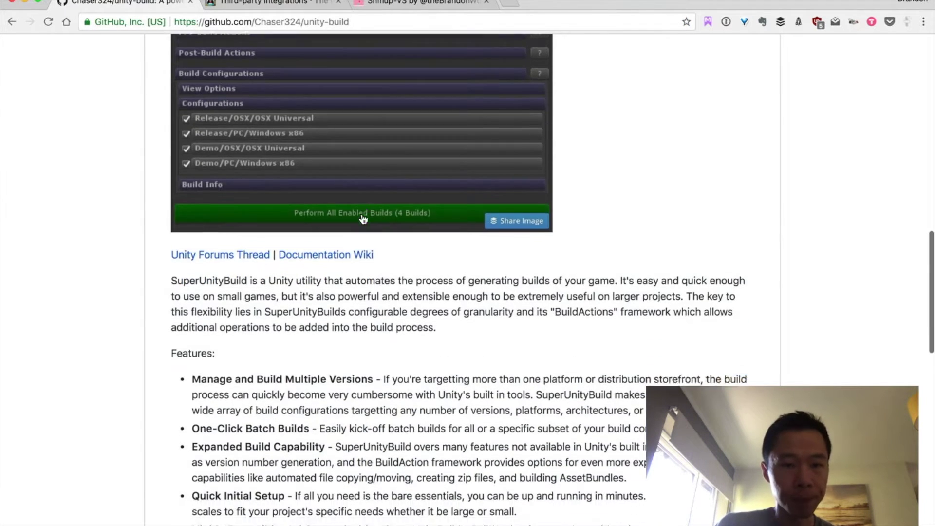
{"action": "scroll", "coordinate": [364, 219], "scroll_direction": "up", "scroll_amount": 9}
{"action": "scroll", "coordinate": [363, 219], "scroll_direction": "up", "scroll_amount": 8}
{"action": "scroll", "coordinate": [363, 219], "scroll_direction": "down", "scroll_amount": 8}
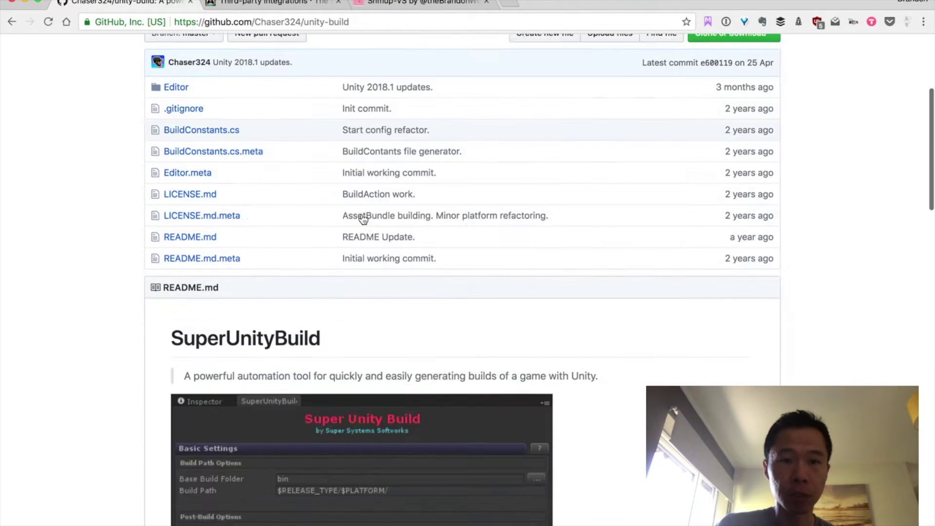
{"action": "left_click", "coordinate": [417, 3]}
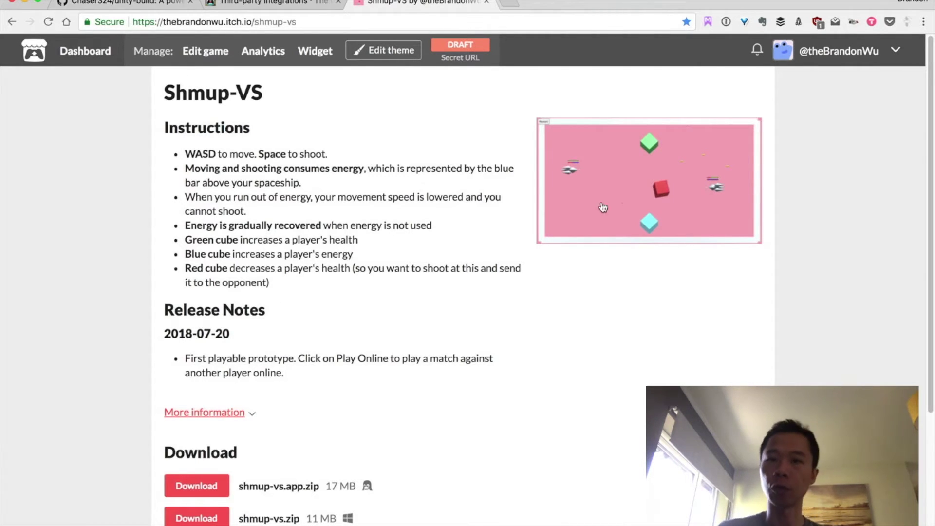
Download the unity-build repository from GitHub as a ZIP
{"action": "left_click", "coordinate": [144, 5]}
{"action": "scroll", "coordinate": [592, 337], "scroll_direction": "up", "scroll_amount": 10}
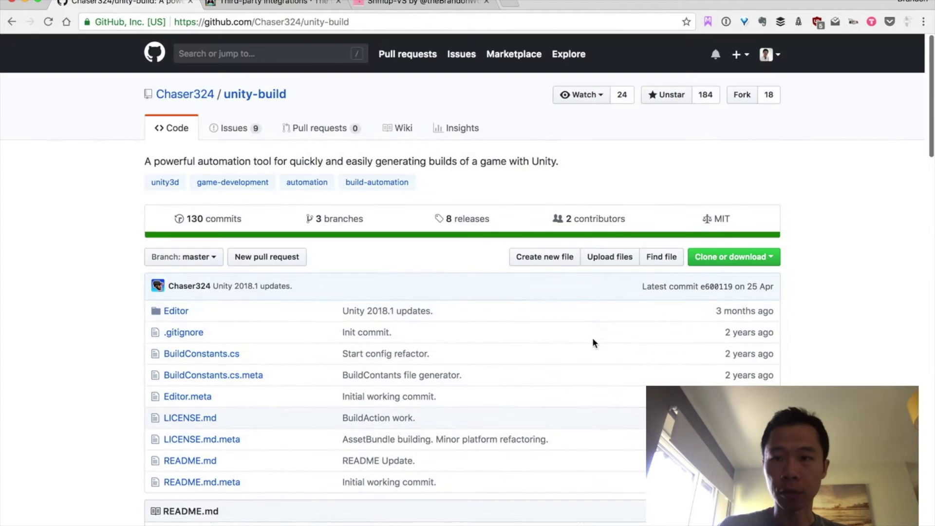
{"action": "left_click", "coordinate": [750, 258]}
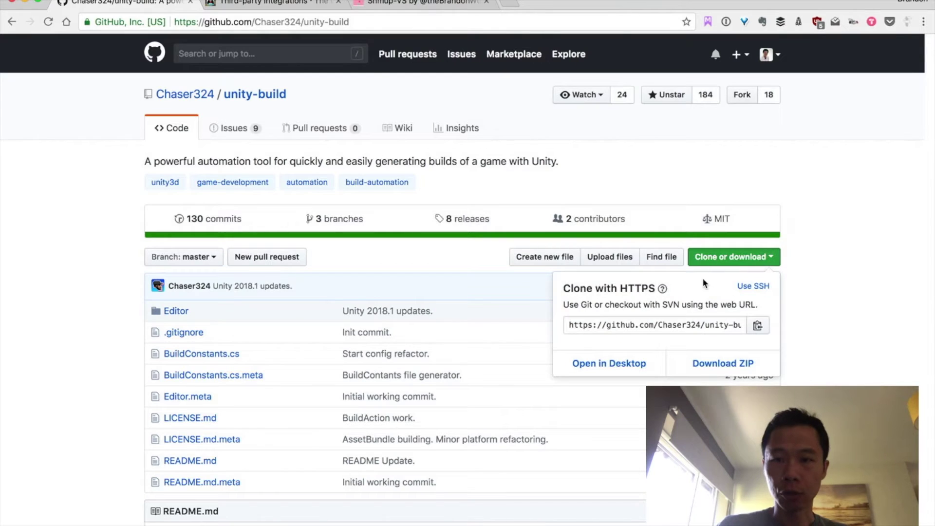
{"action": "left_click", "coordinate": [722, 363]}
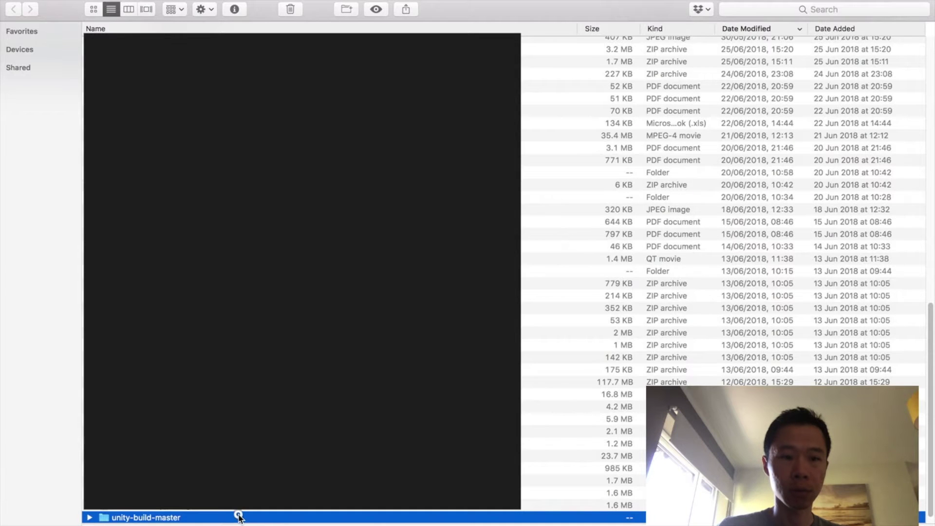
Open the unity-build-master folder in Finder and inspect the contents of its Editor subfolder
{"action": "double_click", "coordinate": [238, 516]}
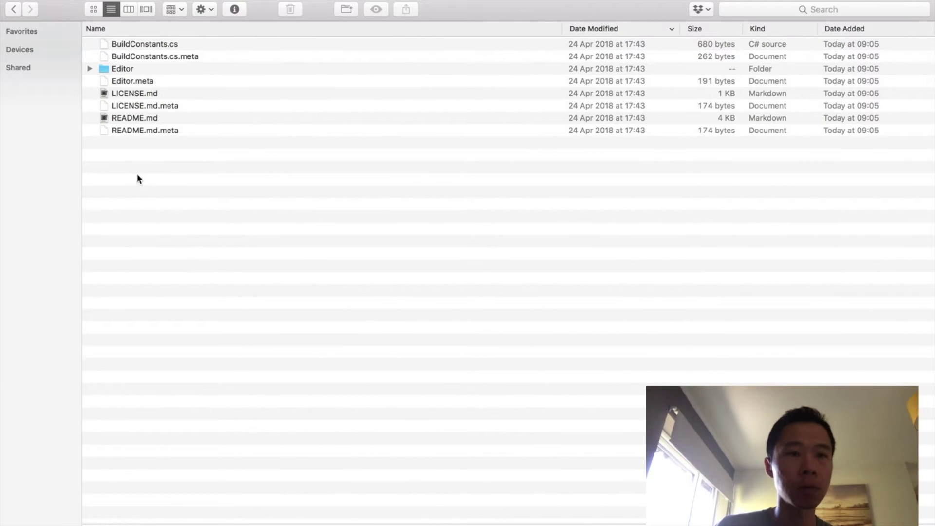
{"action": "left_click", "coordinate": [90, 70]}
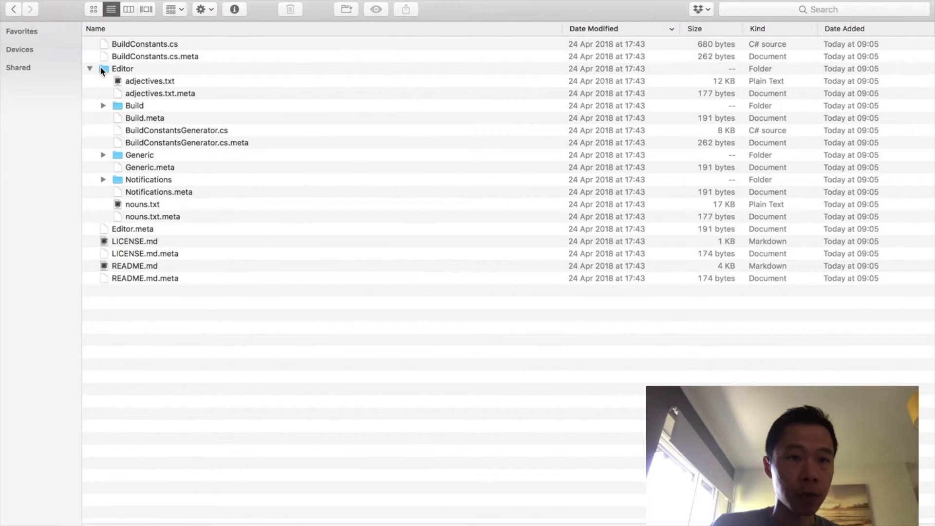
{"action": "left_click", "coordinate": [89, 69]}
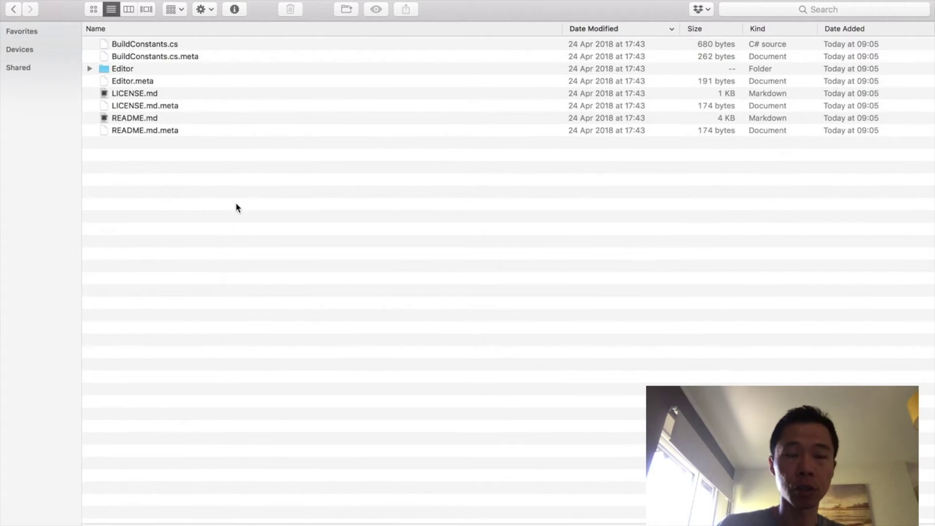
Select all files in the unity-build-master folder, switch to Unity and collapse the _Gradius VS folder
{"action": "key", "text": "super+a"}
{"action": "key", "text": "super+Tab"}
{"action": "key", "text": "super+Tab"}
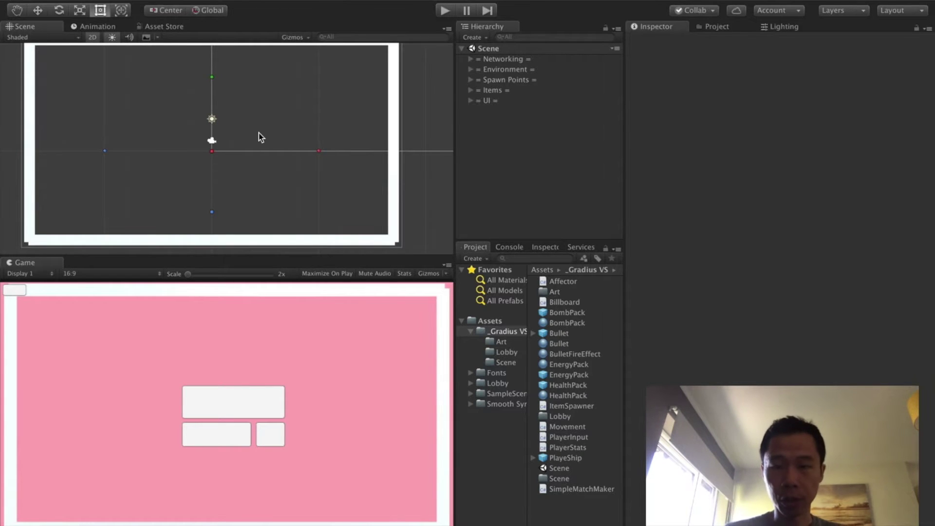
{"action": "left_click", "coordinate": [472, 332]}
{"action": "key", "text": "super+Tab"}
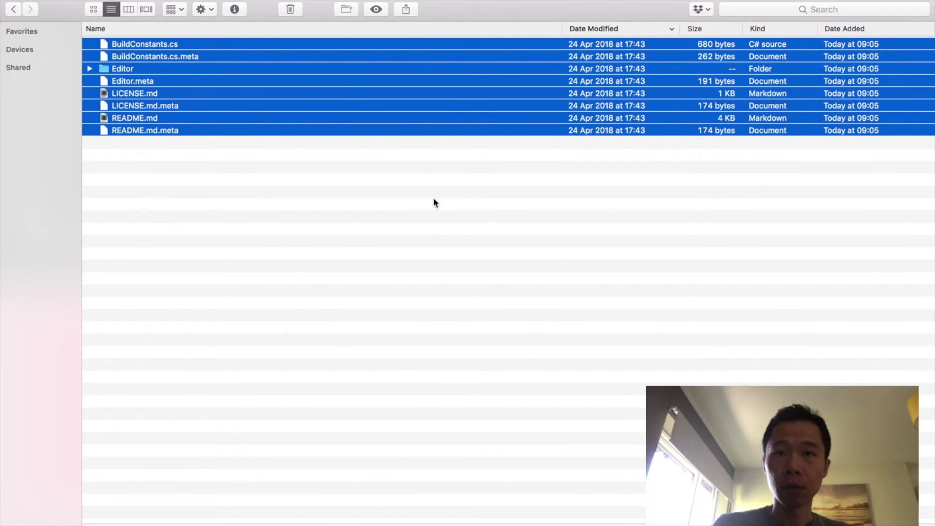
{"action": "key", "text": "super+Tab"}
Create a project folder named unity-build, move it directly under Assets and open it
{"action": "left_click", "coordinate": [484, 259]}
{"action": "left_click", "coordinate": [487, 269]}
{"action": "type", "text": "u"}
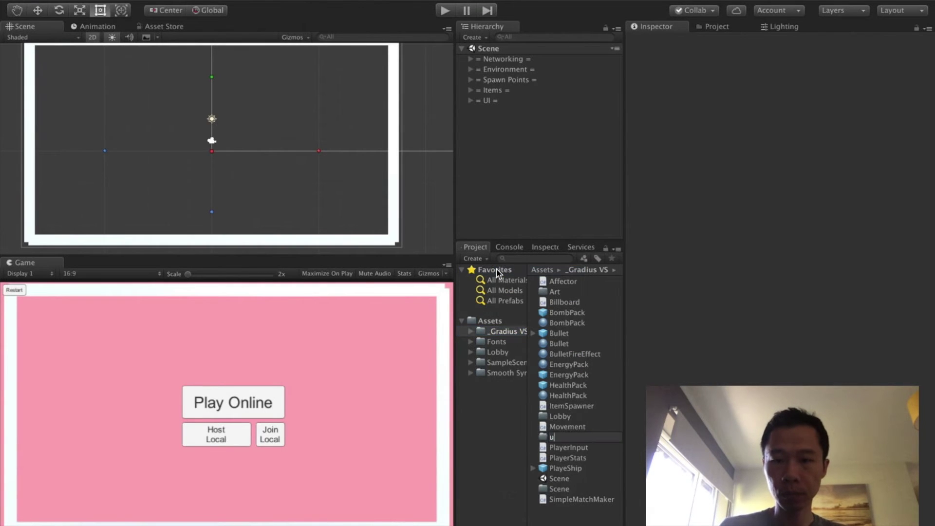
{"action": "type", "text": "nity-build"}
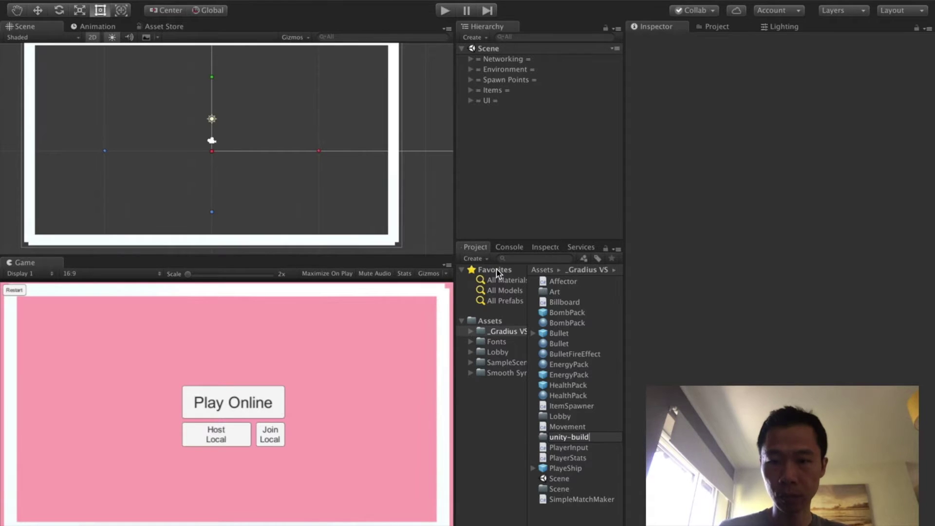
{"action": "key", "text": "Return"}
{"action": "left_click_drag", "start_coordinate": [562, 502], "coordinate": [501, 324]}
{"action": "left_click", "coordinate": [507, 383]}
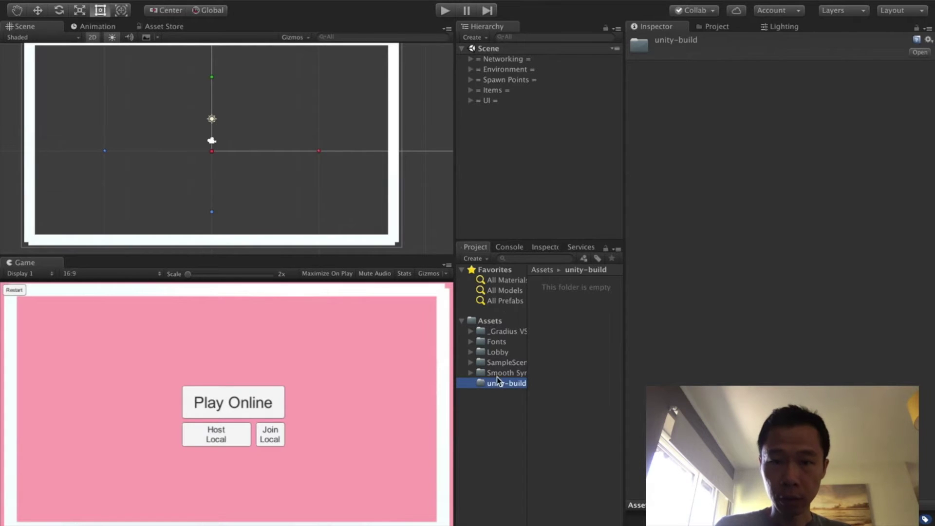
Import the selected unity-build-master files from Finder into the project's unity-build folder in Unity
{"action": "key", "text": "super+Tab"}
{"action": "left_click_drag", "start_coordinate": [251, 135], "coordinate": [496, 386]}
{"action": "key", "text": "super+Tab"}
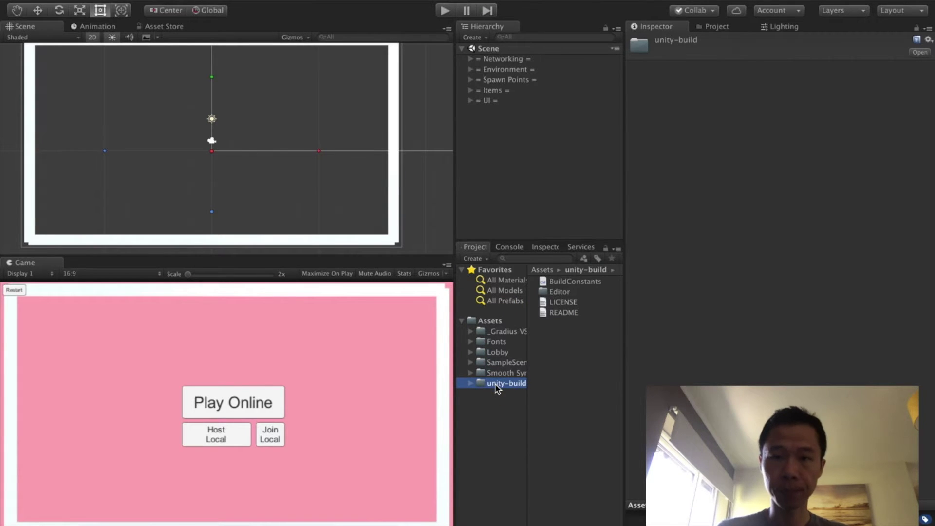
{"action": "left_click", "coordinate": [542, 369]}
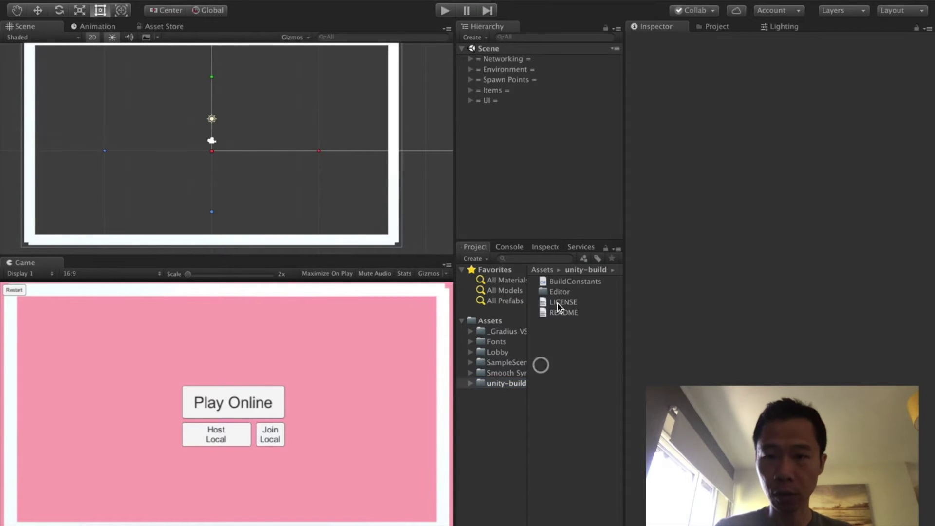
Inspect the imported unity-build folder, its Editor subfolder and the README contents in the Unity project
{"action": "left_click", "coordinate": [565, 294]}
{"action": "left_click", "coordinate": [471, 384]}
{"action": "left_click", "coordinate": [480, 394]}
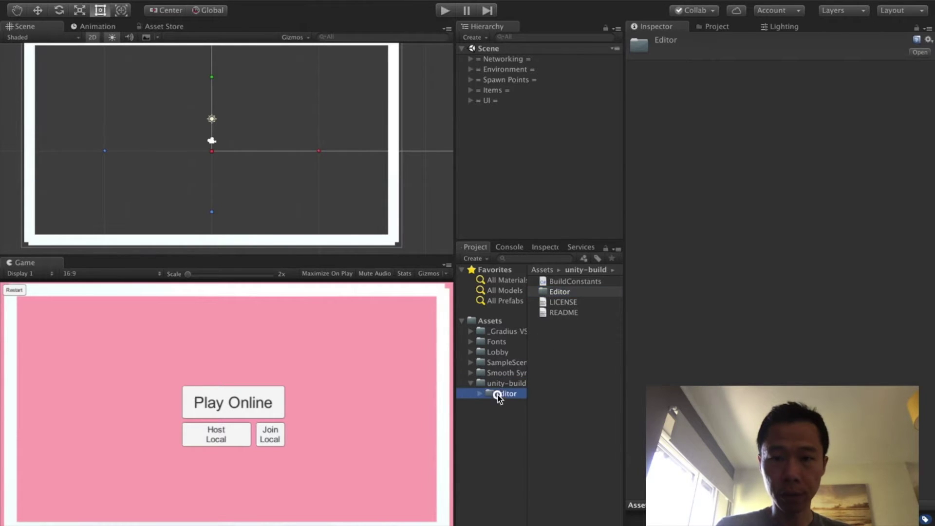
{"action": "left_click", "coordinate": [480, 394]}
{"action": "left_click", "coordinate": [480, 394]}
{"action": "left_click", "coordinate": [492, 383]}
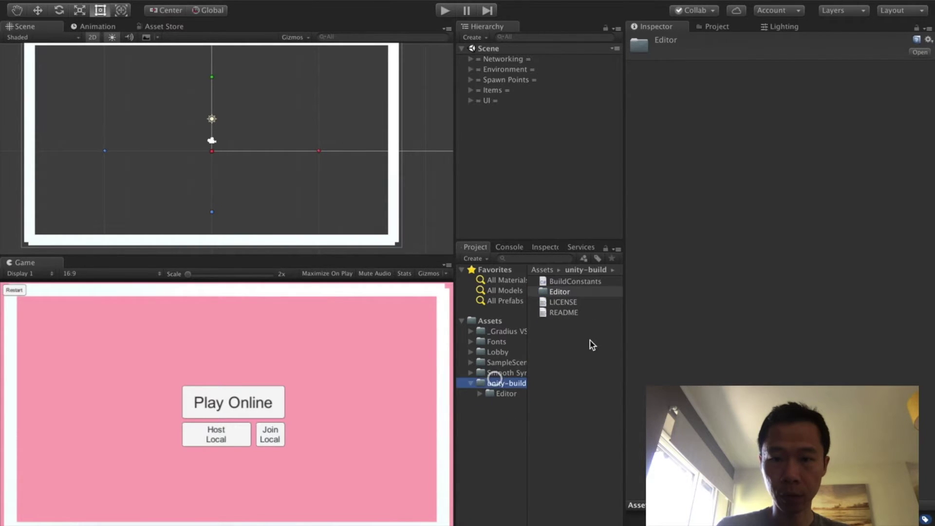
{"action": "left_click", "coordinate": [579, 312]}
{"action": "scroll", "coordinate": [754, 311], "scroll_direction": "down", "scroll_amount": 5}
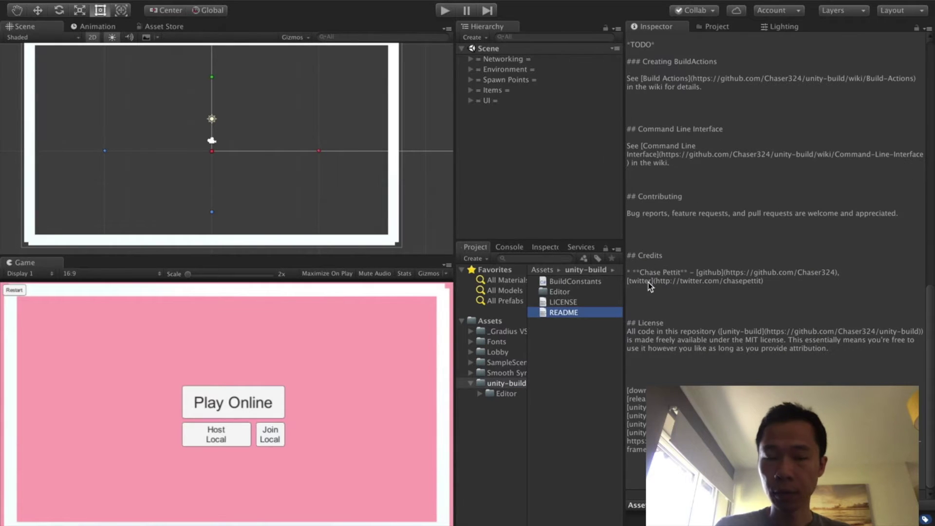
Switch to Chrome, read the Install section of the unity-build README and open the Unity-Build-Actions repository in a new tab
{"action": "key", "text": "super+Tab"}
{"action": "key", "text": "super+Tab"}
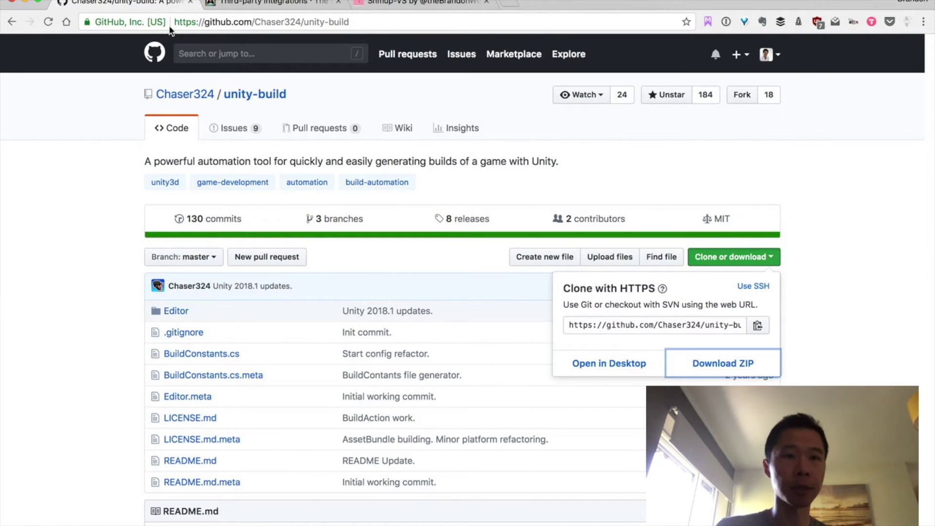
{"action": "scroll", "coordinate": [252, 201], "scroll_direction": "down", "scroll_amount": 15}
{"action": "scroll", "coordinate": [252, 201], "scroll_direction": "down", "scroll_amount": 15}
{"action": "scroll", "coordinate": [299, 241], "scroll_direction": "down", "scroll_amount": 5}
{"action": "scroll", "coordinate": [302, 245], "scroll_direction": "down", "scroll_amount": 2}
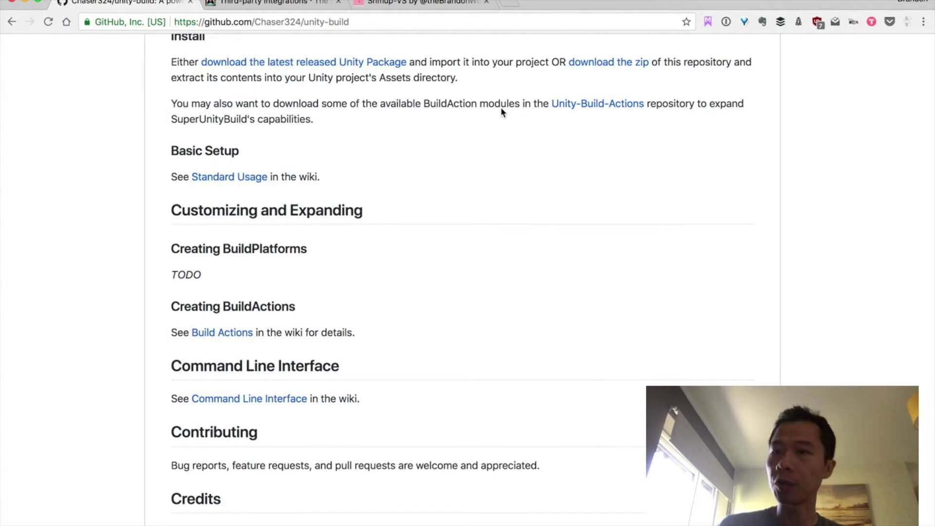
{"action": "left_click", "coordinate": [628, 104], "text": "super"}
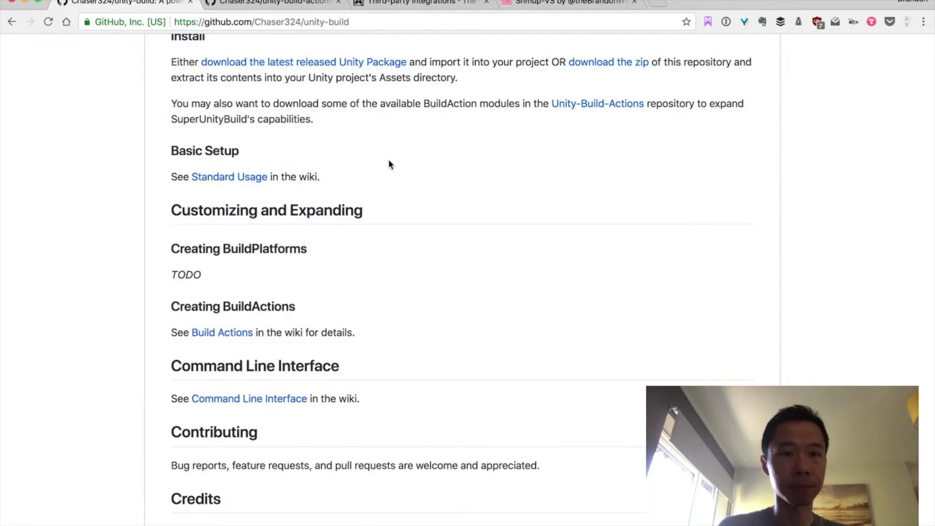
Open the Standard Usage wiki page in a new tab and read the first Basic Setup instructions
{"action": "scroll", "coordinate": [389, 164], "scroll_direction": "down", "scroll_amount": 2}
{"action": "left_click", "coordinate": [253, 146], "text": "super"}
{"action": "left_click", "coordinate": [429, 4]}
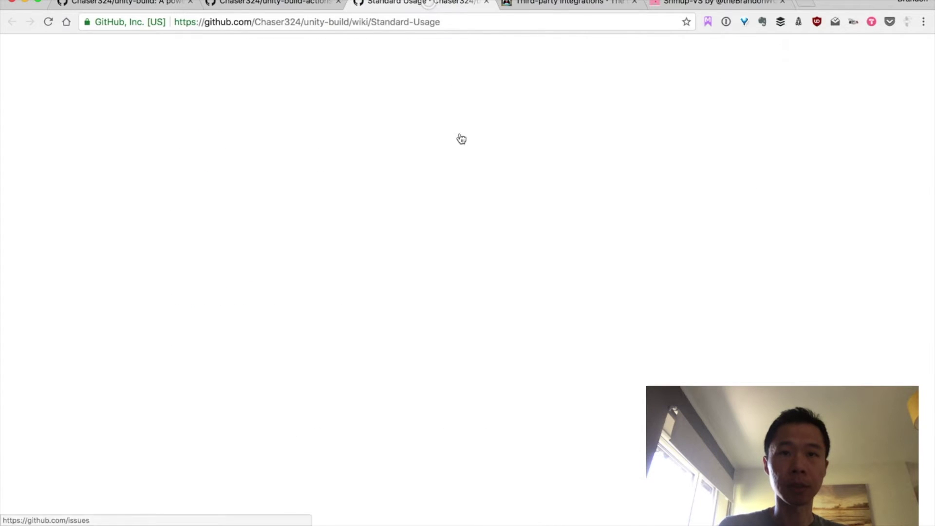
{"action": "scroll", "coordinate": [156, 330], "scroll_direction": "down", "scroll_amount": 3}
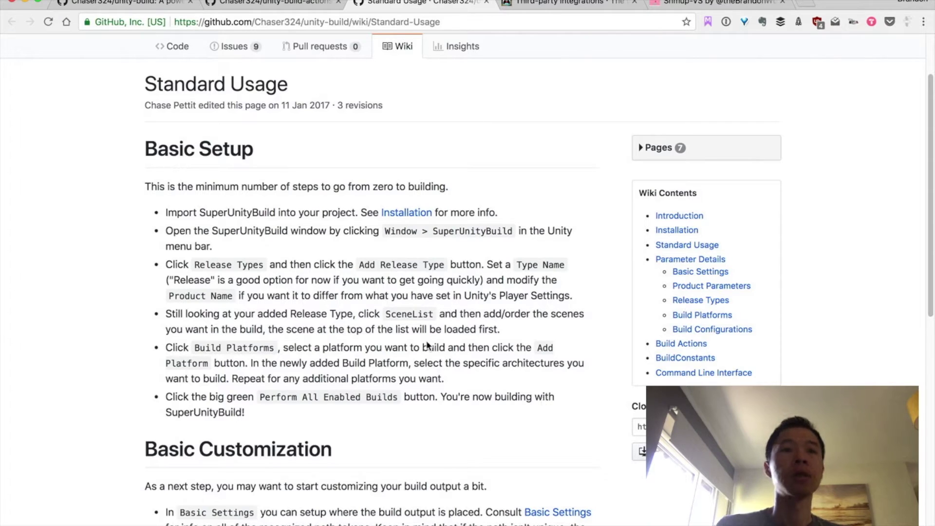
{"action": "scroll", "coordinate": [305, 328], "scroll_direction": "down", "scroll_amount": 3}
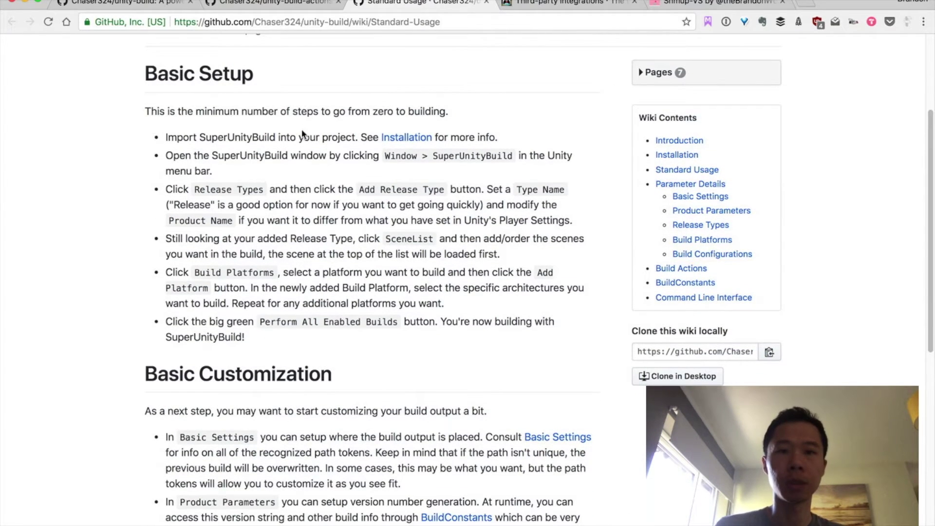
{"action": "triple_click", "coordinate": [303, 139]}
{"action": "left_click", "coordinate": [300, 180]}
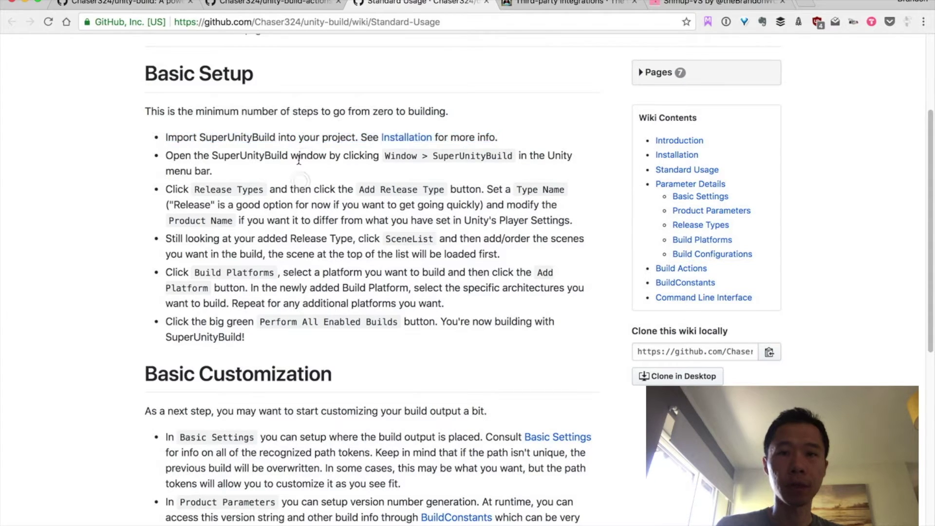
{"action": "triple_click", "coordinate": [300, 157]}
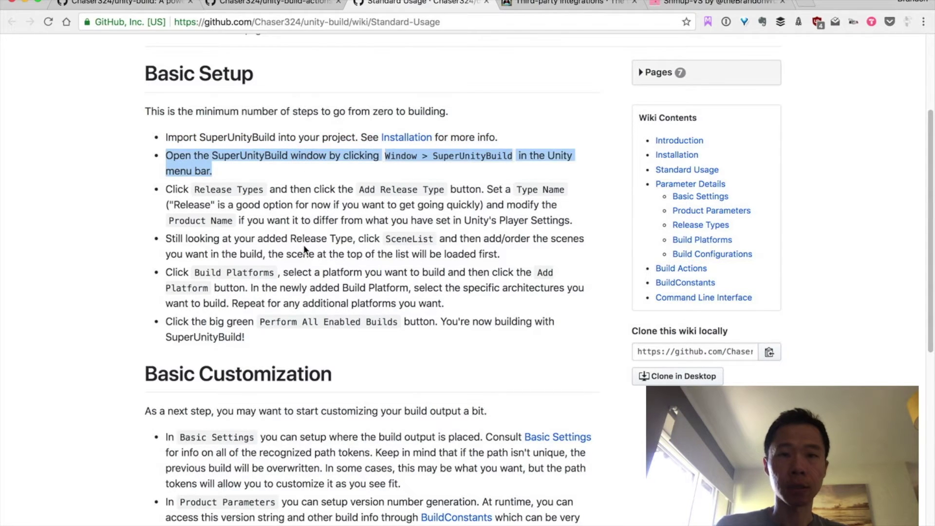
Switch to Unity, open the SuperUnityBuild window, detach it from the docked panels and enlarge it
{"action": "key", "text": "super+Tab"}
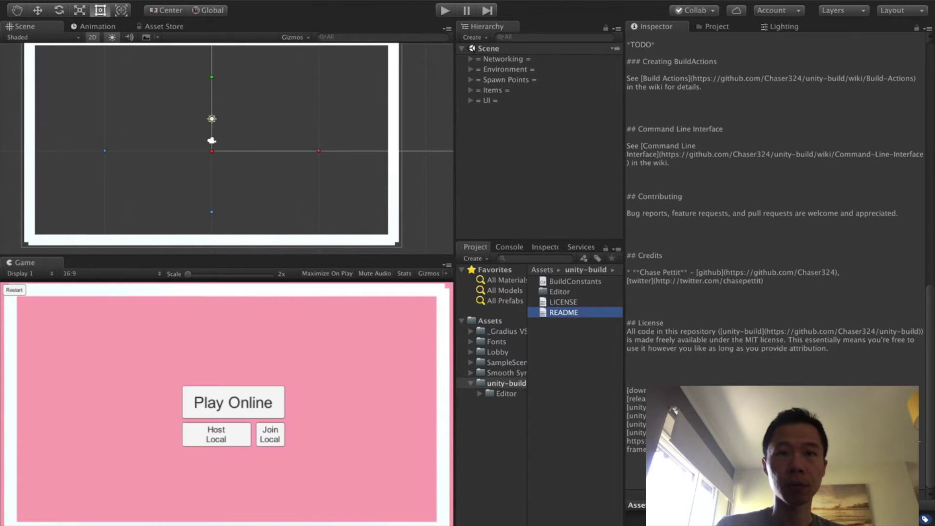
{"action": "left_click", "coordinate": [307, 0]}
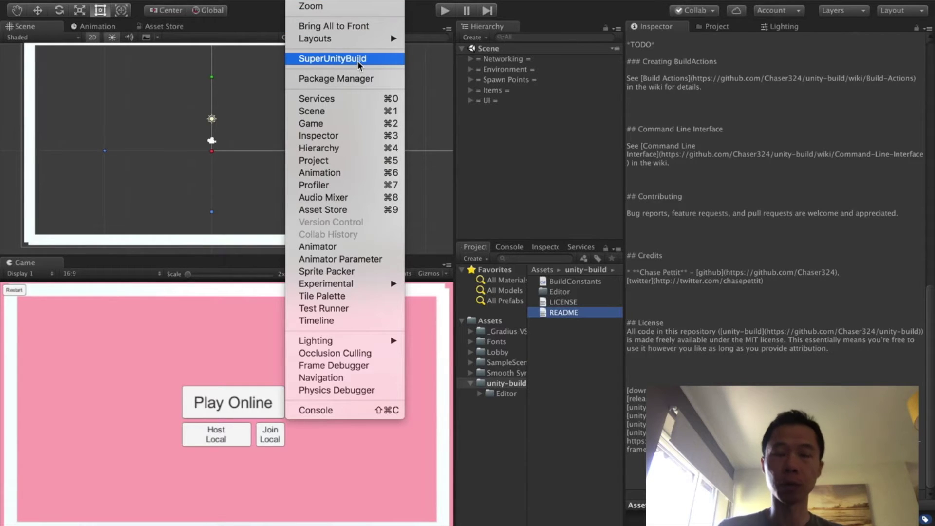
{"action": "left_click", "coordinate": [345, 59]}
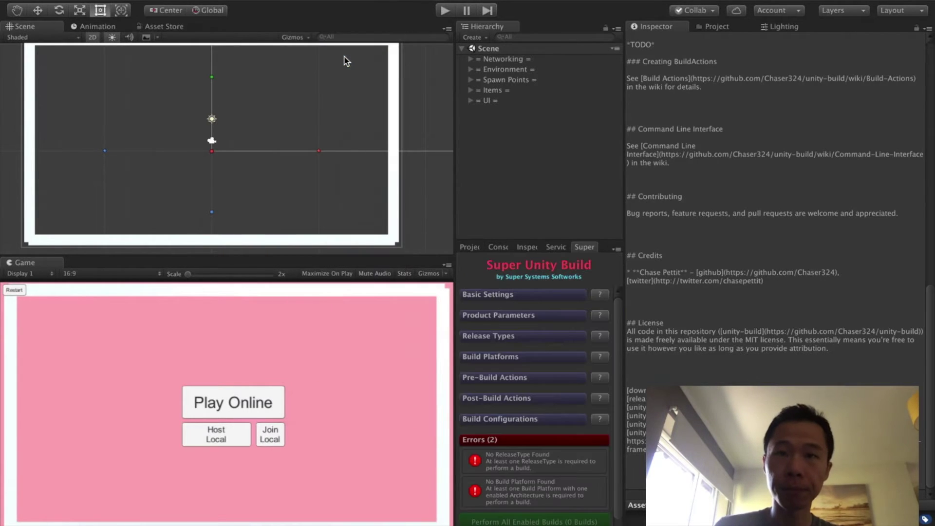
{"action": "left_click_drag", "start_coordinate": [582, 248], "coordinate": [282, 171]}
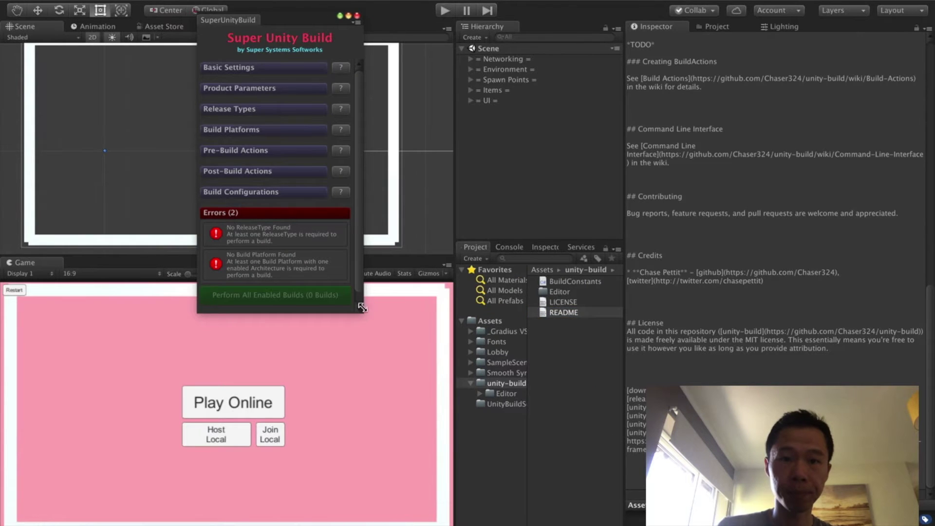
{"action": "left_click_drag", "start_coordinate": [362, 313], "coordinate": [744, 508]}
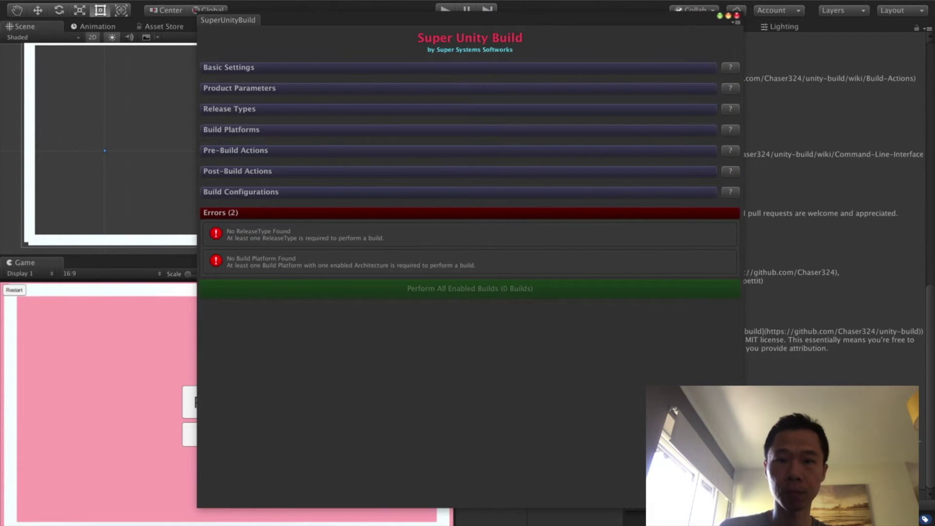
Check the wiki's release type instructions in Chrome, return to Unity and add a release type named MacOS
{"action": "key", "text": "super+Tab"}
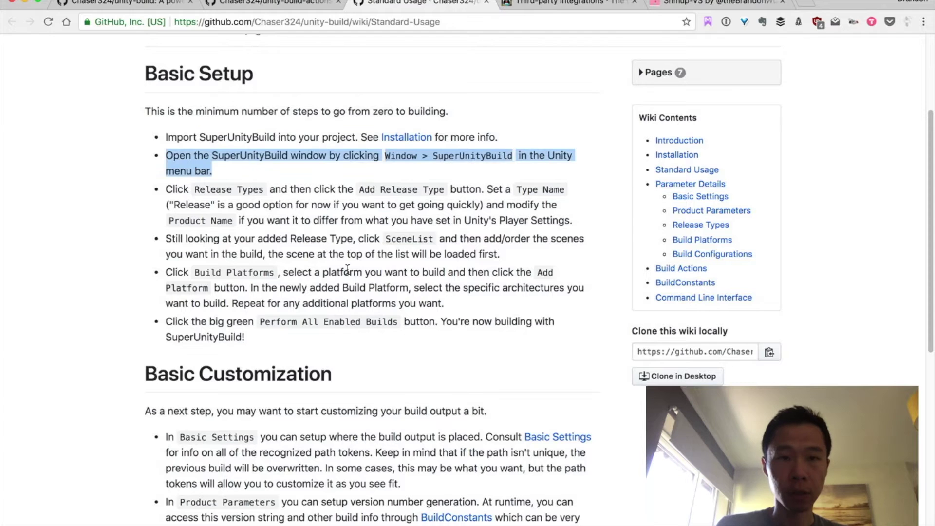
{"action": "scroll", "coordinate": [208, 222], "scroll_direction": "down", "scroll_amount": 1}
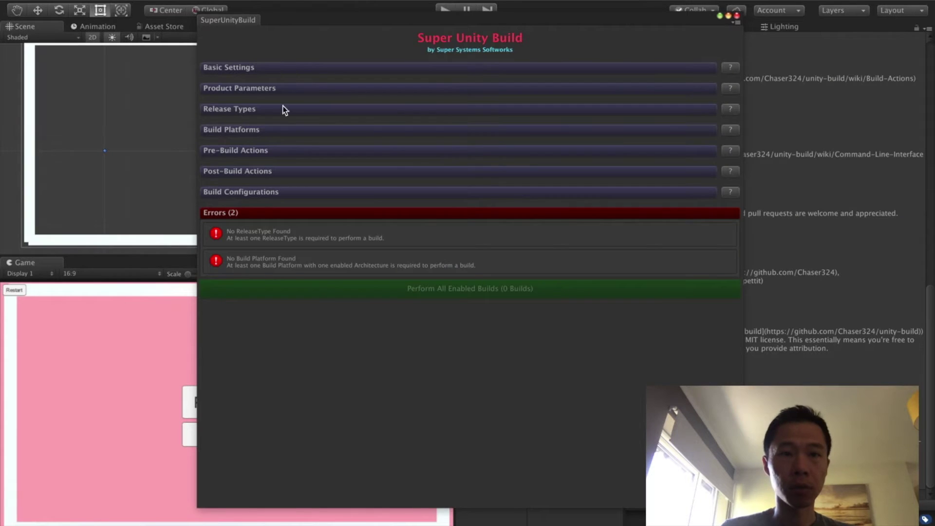
{"action": "left_click", "coordinate": [283, 109]}
{"action": "left_click", "coordinate": [486, 136]}
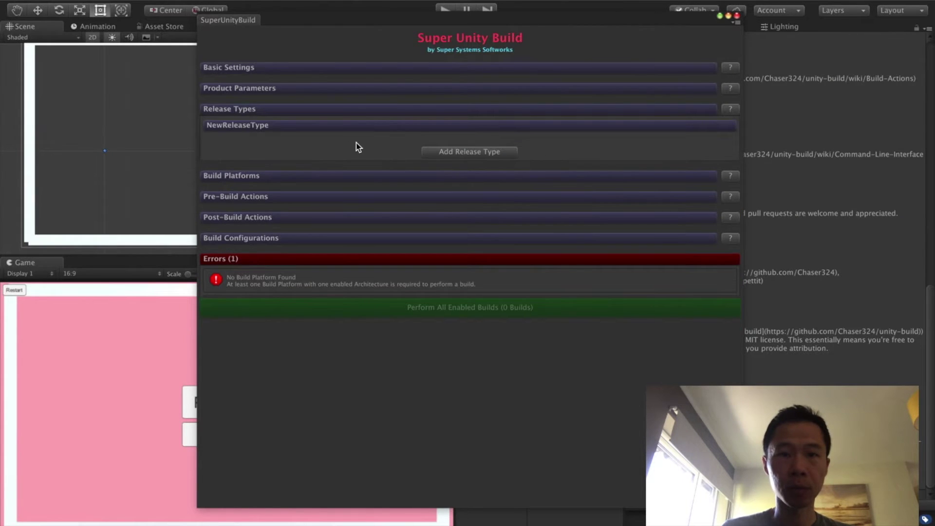
{"action": "left_click", "coordinate": [482, 125]}
{"action": "left_click", "coordinate": [378, 156]}
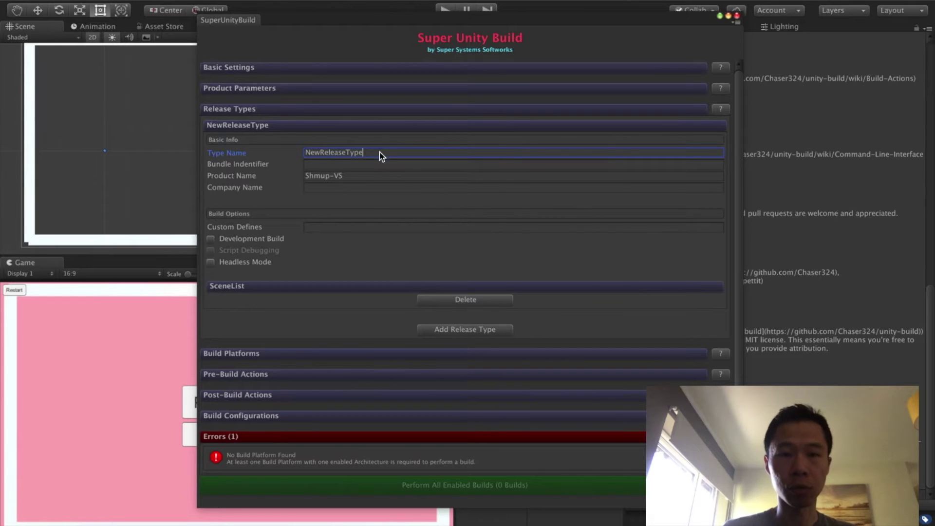
{"action": "left_click_drag", "start_coordinate": [380, 154], "coordinate": [278, 143]}
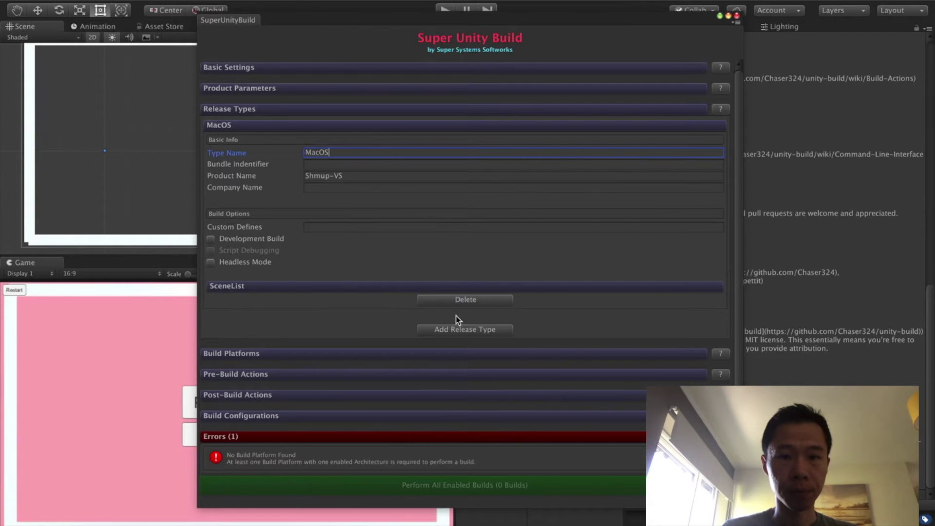
Add a second release type named Windows in SuperUnityBuild
{"action": "left_click", "coordinate": [463, 330]}
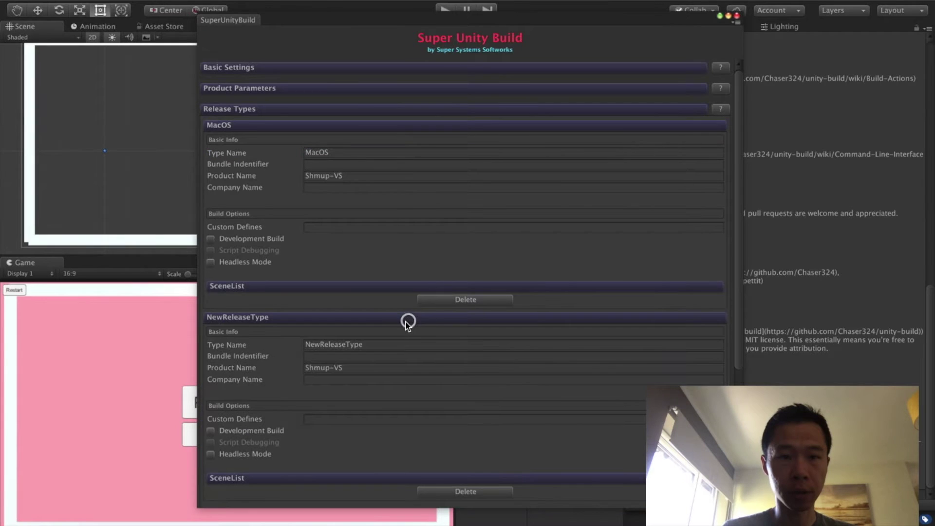
{"action": "left_click", "coordinate": [393, 344]}
{"action": "type", "text": "Windo"}
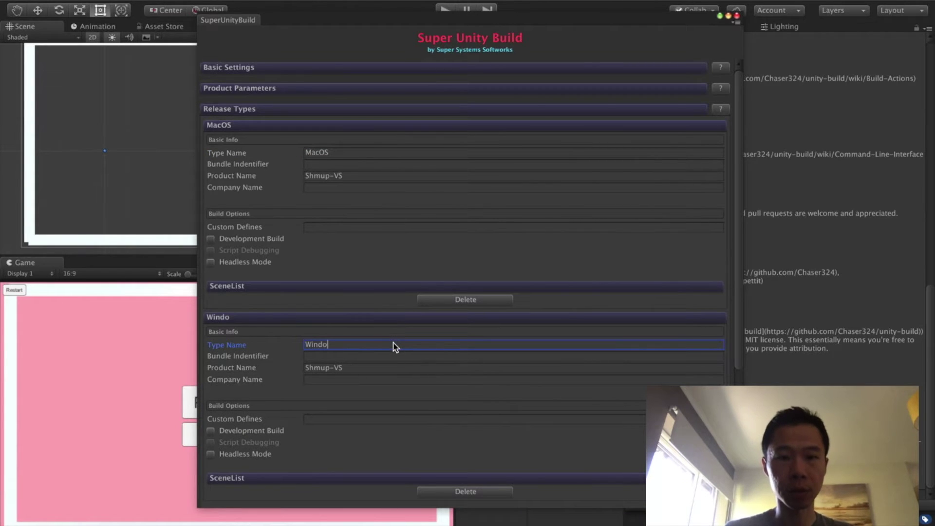
{"action": "type", "text": "ws"}
{"action": "scroll", "coordinate": [404, 347], "scroll_direction": "down", "scroll_amount": 5}
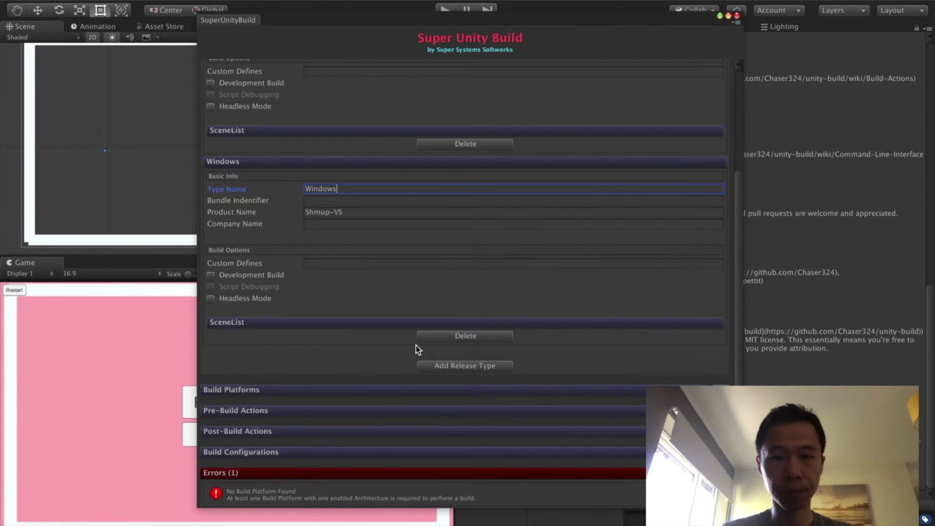
{"action": "scroll", "coordinate": [414, 344], "scroll_direction": "up", "scroll_amount": 3}
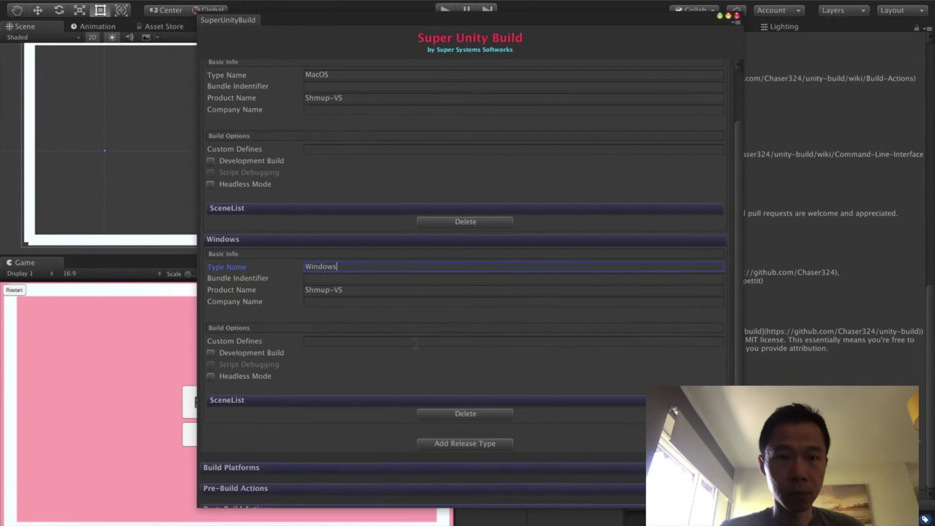
{"action": "scroll", "coordinate": [413, 347], "scroll_direction": "up", "scroll_amount": 1}
Read the wiki's SceneList instructions in Chrome, return to Unity and expand the MacOS release type's SceneList
{"action": "key", "text": "super+Tab"}
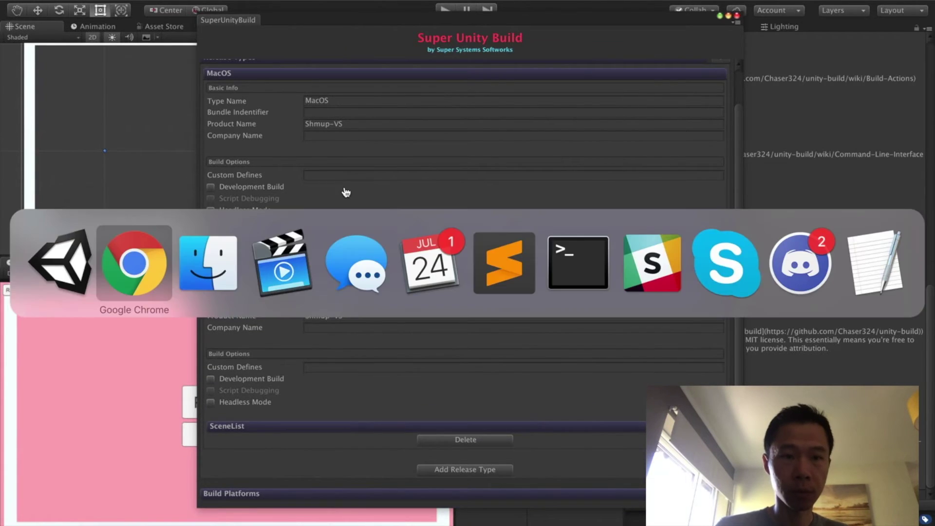
{"action": "scroll", "coordinate": [310, 210], "scroll_direction": "down", "scroll_amount": 2}
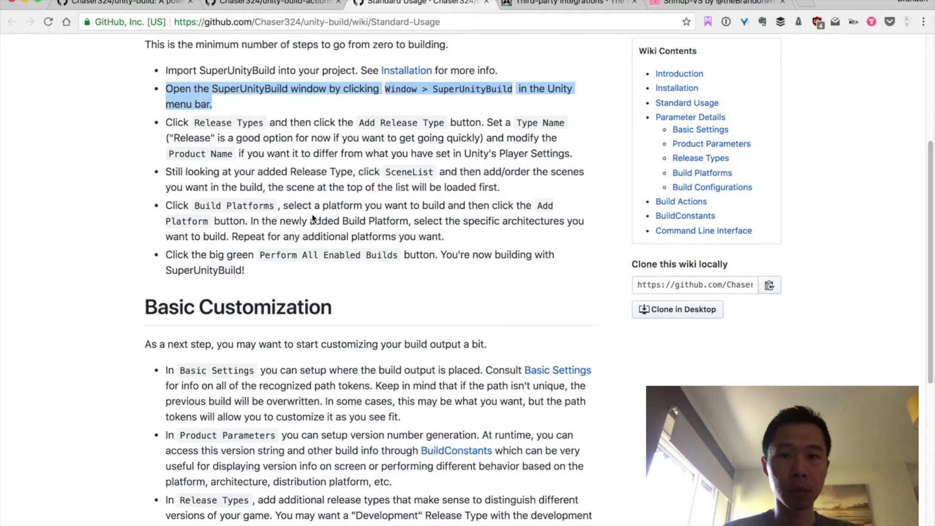
{"action": "scroll", "coordinate": [312, 214], "scroll_direction": "down", "scroll_amount": 3}
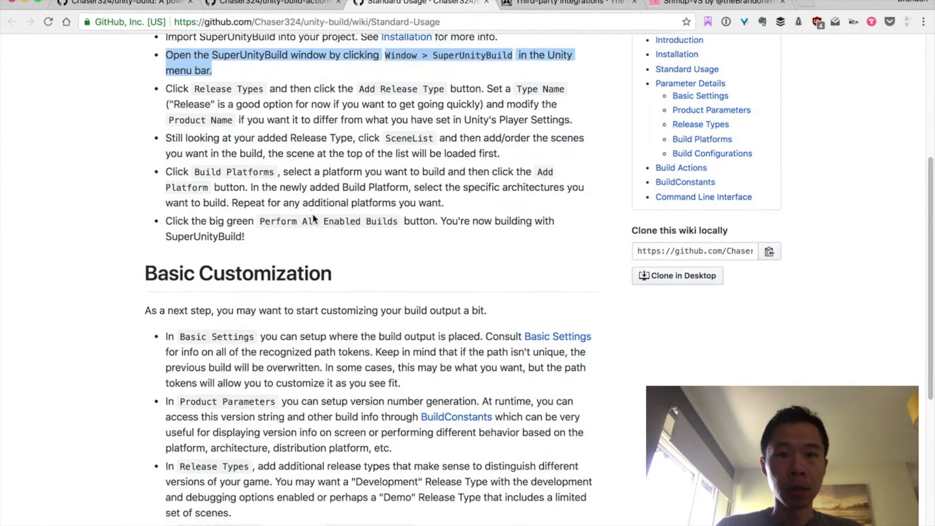
{"action": "left_click_drag", "start_coordinate": [169, 121], "coordinate": [527, 141]}
{"action": "key", "text": "super+Tab"}
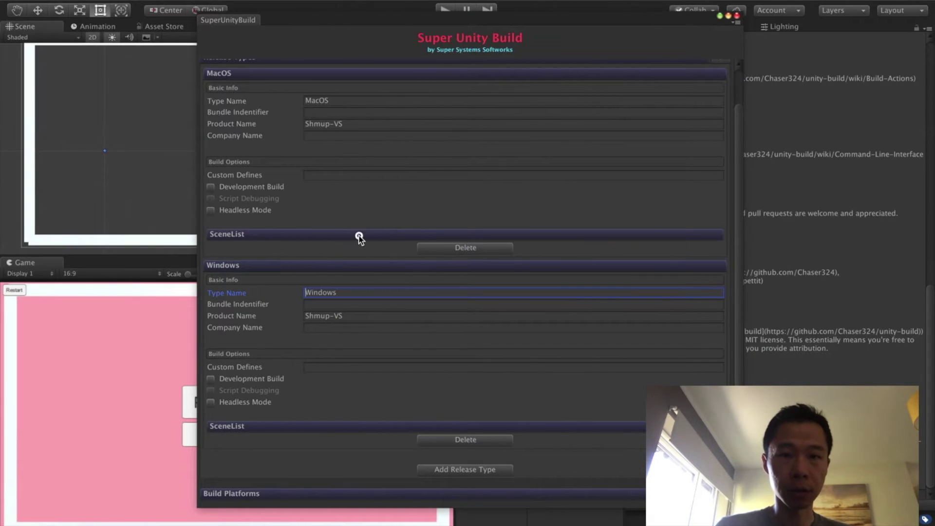
{"action": "left_click", "coordinate": [360, 236]}
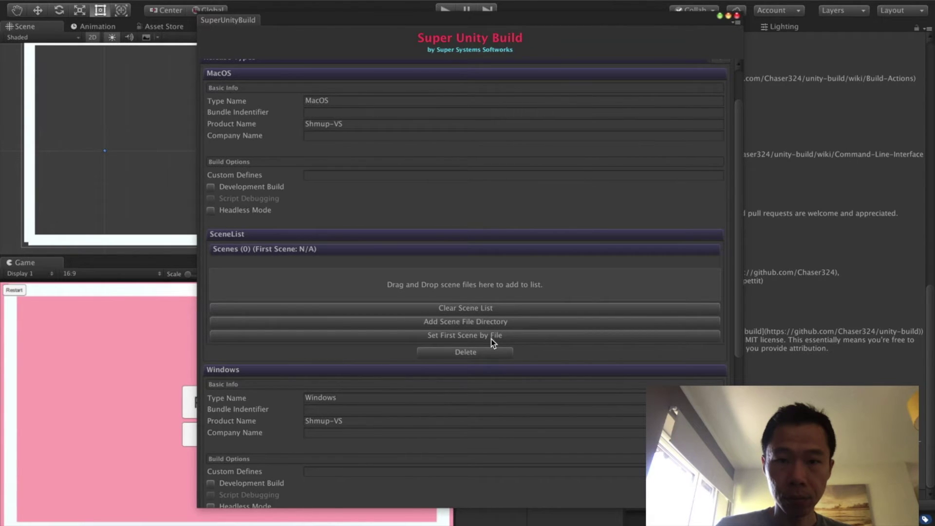
Dock the SuperUnityBuild window beside the Inspector and add Scene from the _Gradius VS folder to the MacOS scene list
{"action": "left_click_drag", "start_coordinate": [459, 29], "coordinate": [667, 28]}
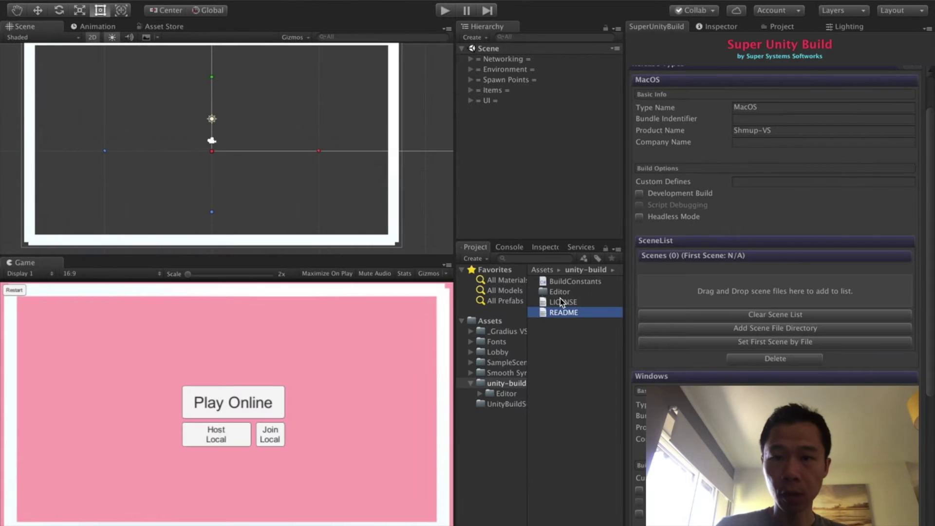
{"action": "left_click", "coordinate": [515, 331]}
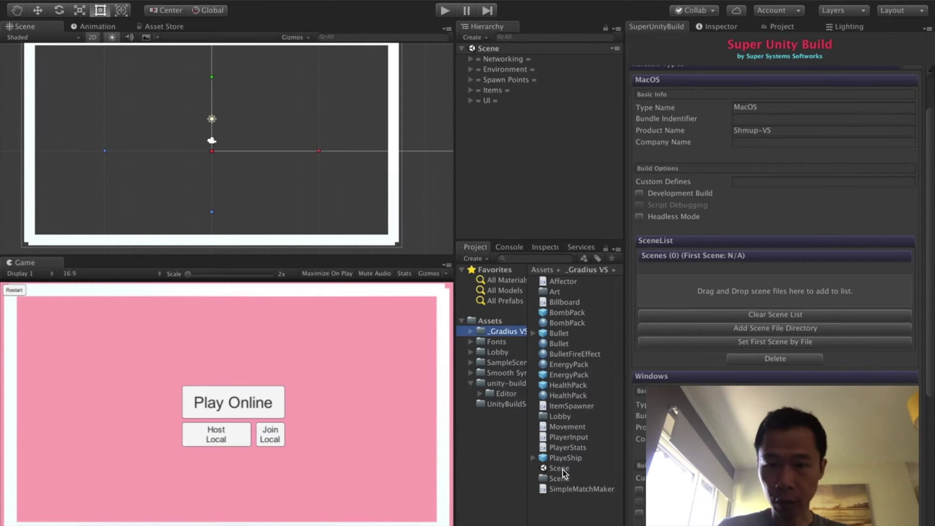
{"action": "left_click_drag", "start_coordinate": [563, 471], "coordinate": [755, 293]}
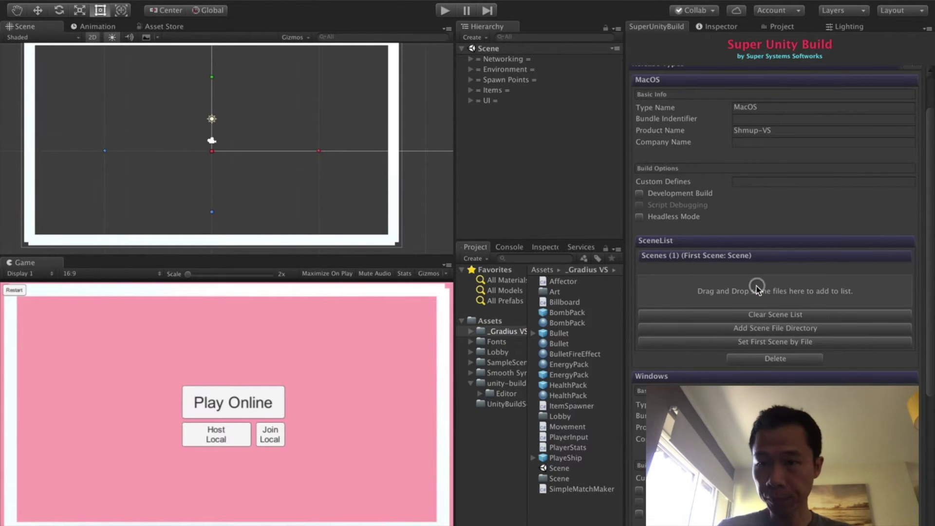
Add Scene from the _Gradius VS folder to the Windows release type's scene list
{"action": "scroll", "coordinate": [730, 292], "scroll_direction": "down", "scroll_amount": 5}
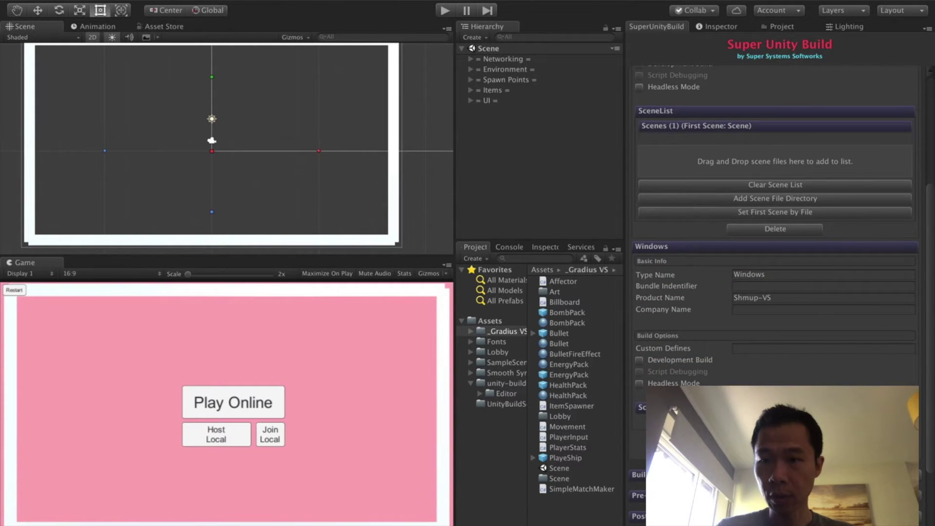
{"action": "scroll", "coordinate": [639, 429], "scroll_direction": "down", "scroll_amount": 5}
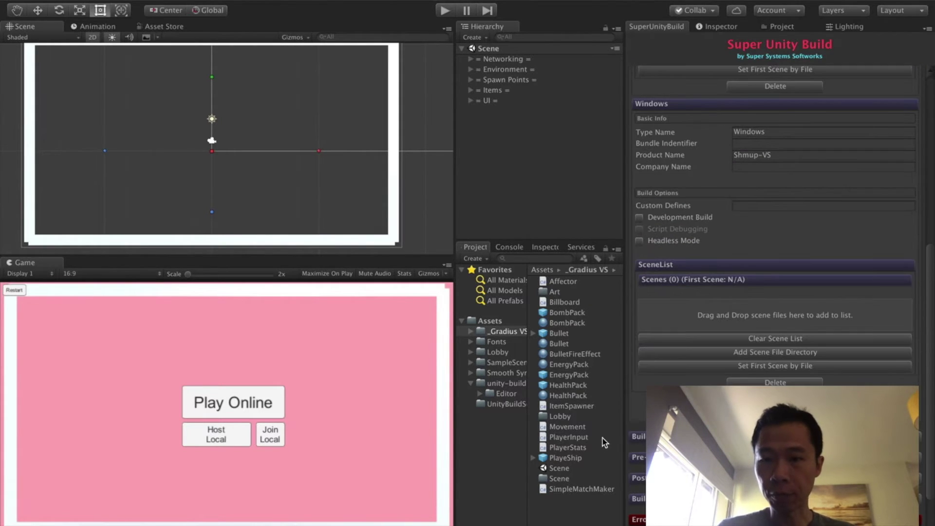
{"action": "left_click_drag", "start_coordinate": [567, 471], "coordinate": [730, 320]}
{"action": "scroll", "coordinate": [730, 317], "scroll_direction": "up", "scroll_amount": 5}
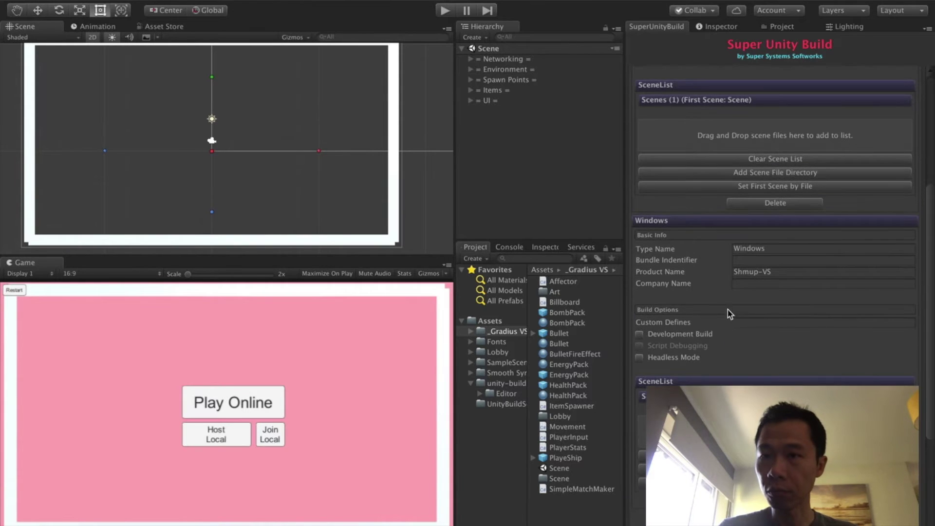
{"action": "scroll", "coordinate": [708, 268], "scroll_direction": "up", "scroll_amount": 3}
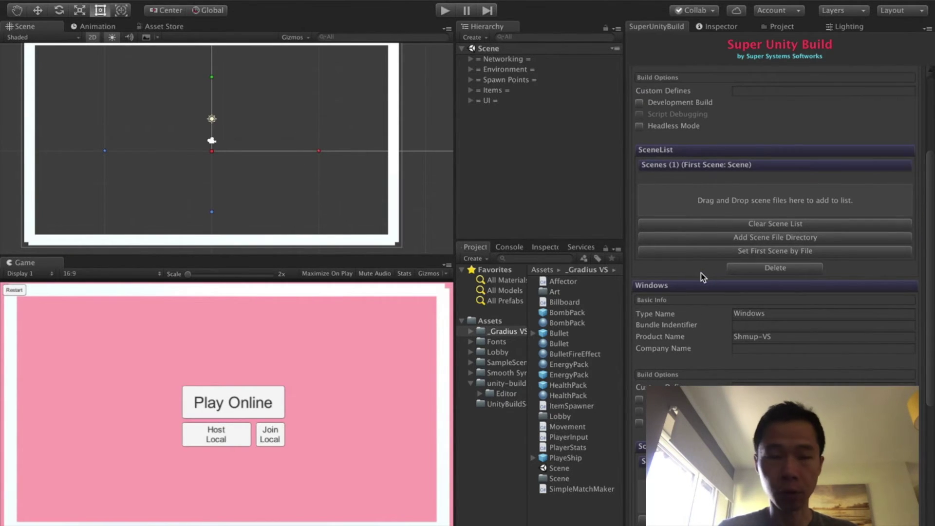
Check the wiki's Build Platforms instructions in Chrome, return to Unity and review the MacOS and Windows release types
{"action": "key", "text": "super+Tab"}
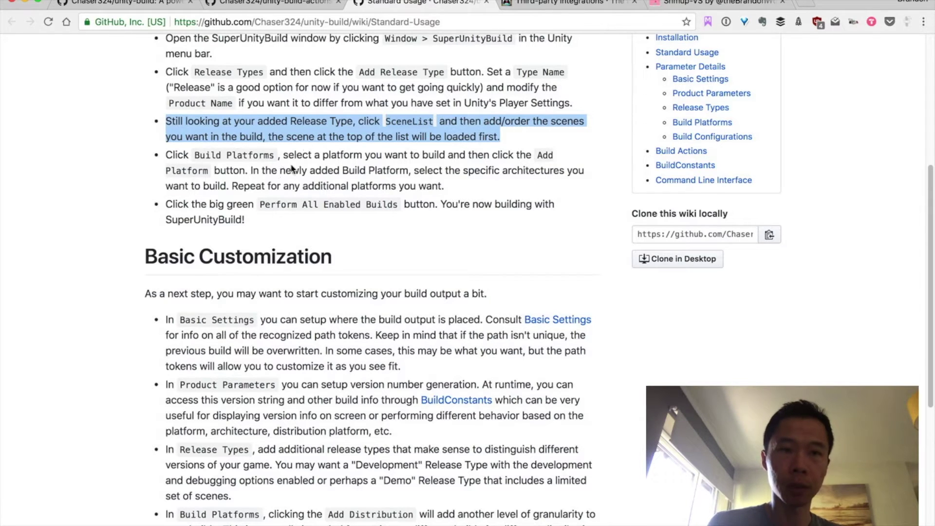
{"action": "key", "text": "super+Tab"}
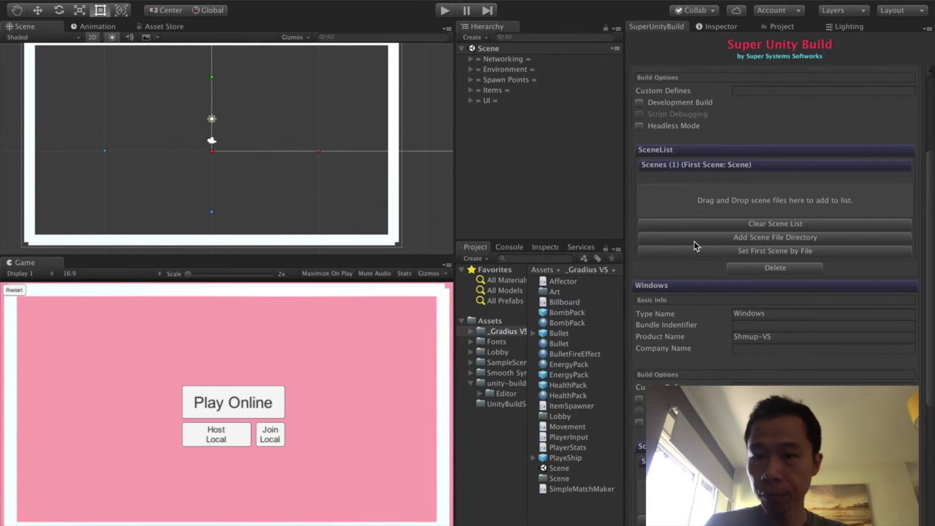
{"action": "scroll", "coordinate": [700, 264], "scroll_direction": "down", "scroll_amount": 5}
{"action": "scroll", "coordinate": [705, 274], "scroll_direction": "down", "scroll_amount": 3}
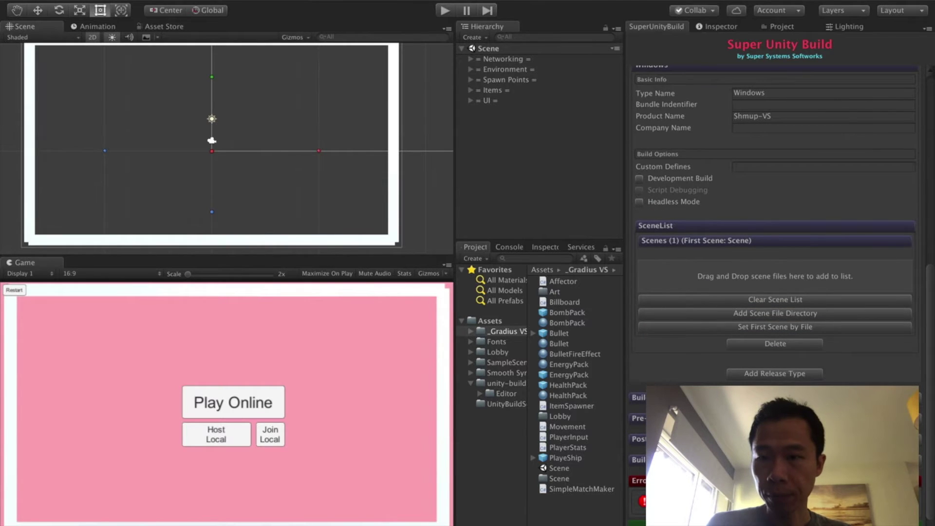
{"action": "scroll", "coordinate": [716, 381], "scroll_direction": "up", "scroll_amount": 10}
{"action": "scroll", "coordinate": [716, 343], "scroll_direction": "down", "scroll_amount": 8}
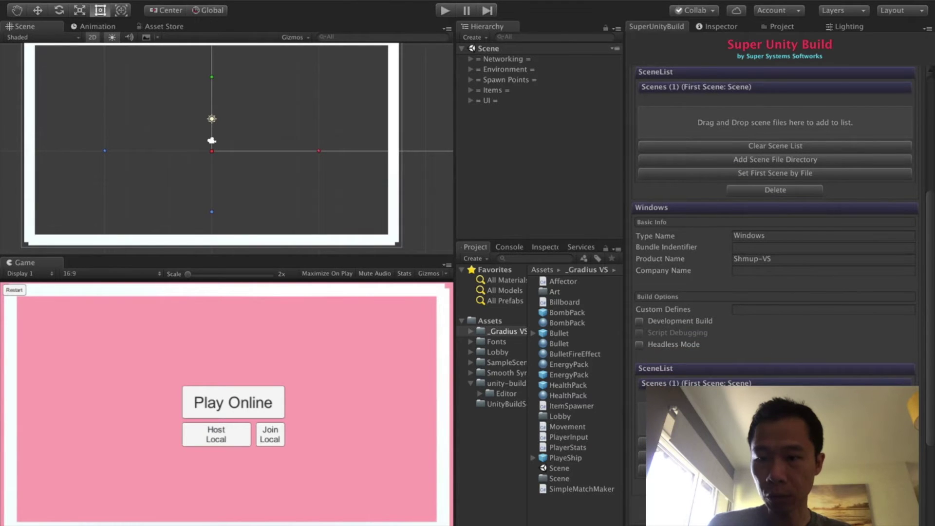
{"action": "scroll", "coordinate": [774, 293], "scroll_direction": "down", "scroll_amount": 3}
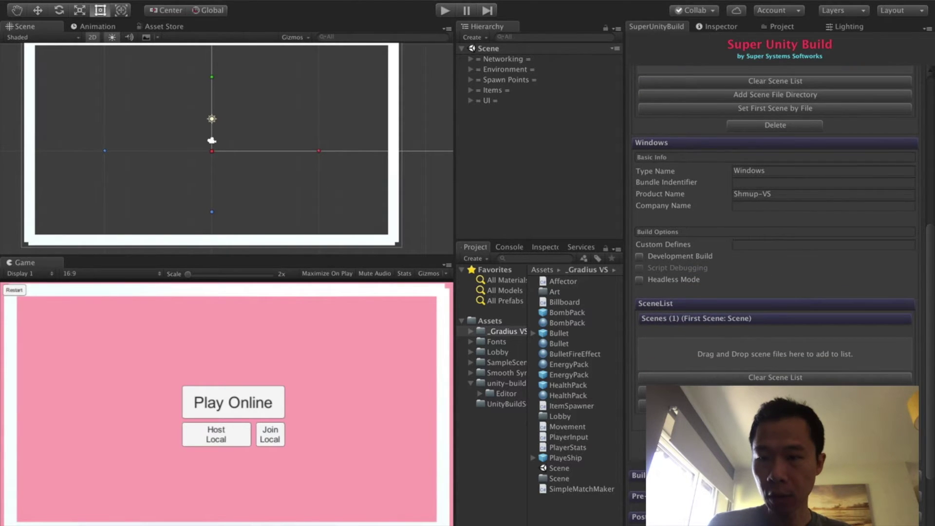
Delete the Windows release type and rename the MacOS release type to Release
{"action": "scroll", "coordinate": [764, 370], "scroll_direction": "down", "scroll_amount": 3}
{"action": "scroll", "coordinate": [759, 351], "scroll_direction": "up", "scroll_amount": 15}
{"action": "left_click", "coordinate": [771, 159]}
{"action": "type", "text": "Release"}
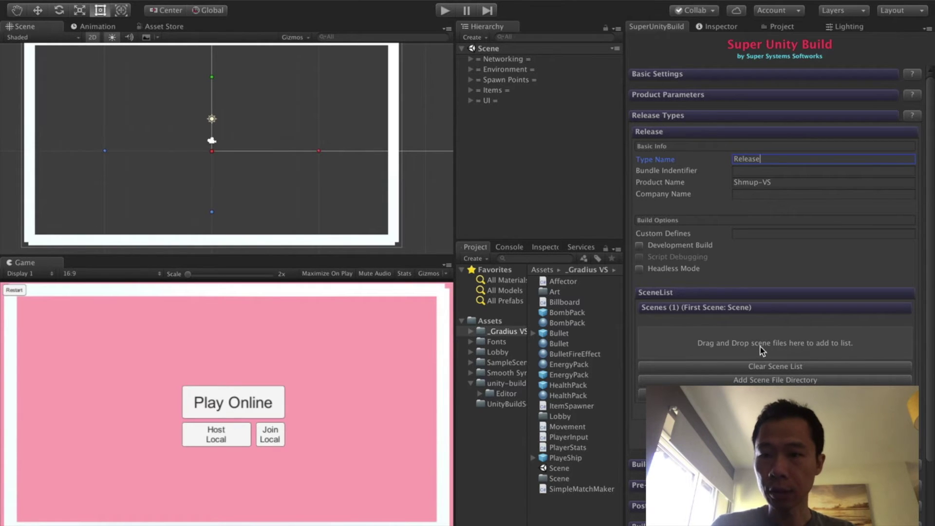
Expand the Release type's scene list to check its scene and add an OSX build platform
{"action": "scroll", "coordinate": [732, 336], "scroll_direction": "down", "scroll_amount": 2}
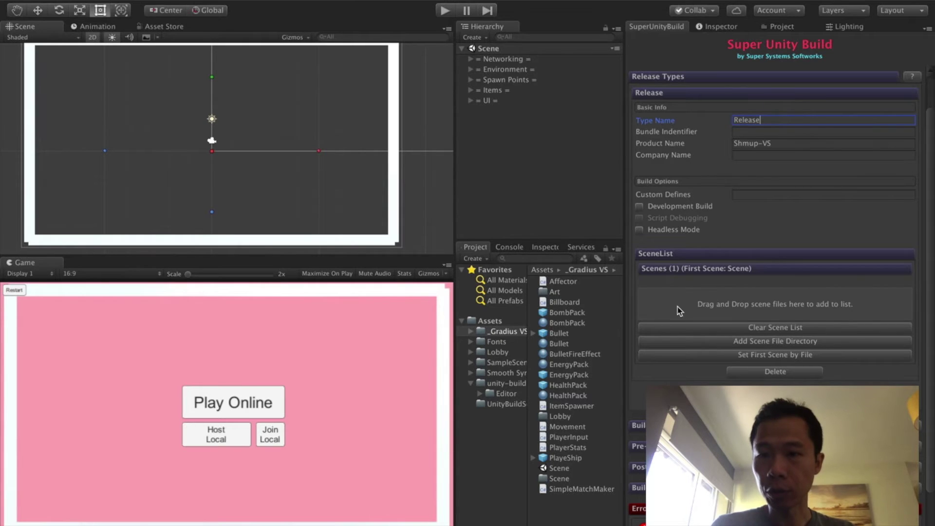
{"action": "left_click", "coordinate": [698, 271]}
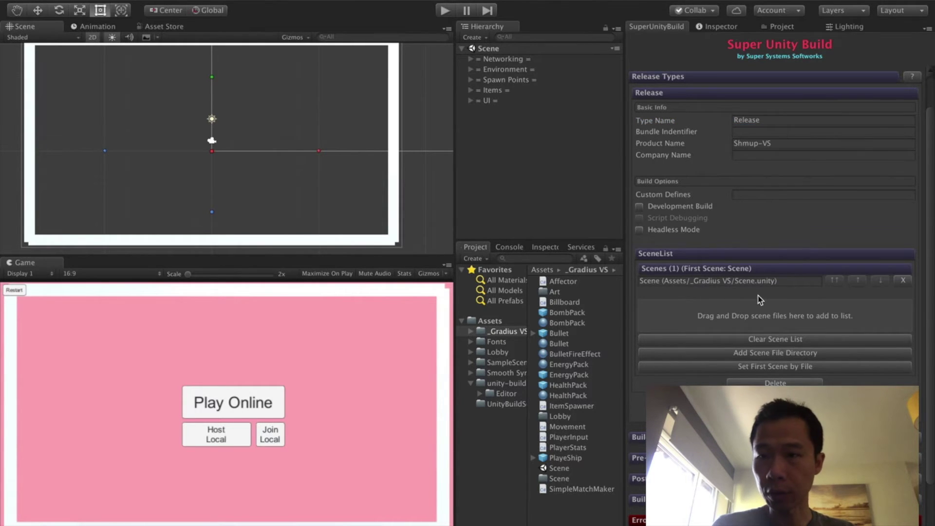
{"action": "scroll", "coordinate": [731, 336], "scroll_direction": "down", "scroll_amount": 3}
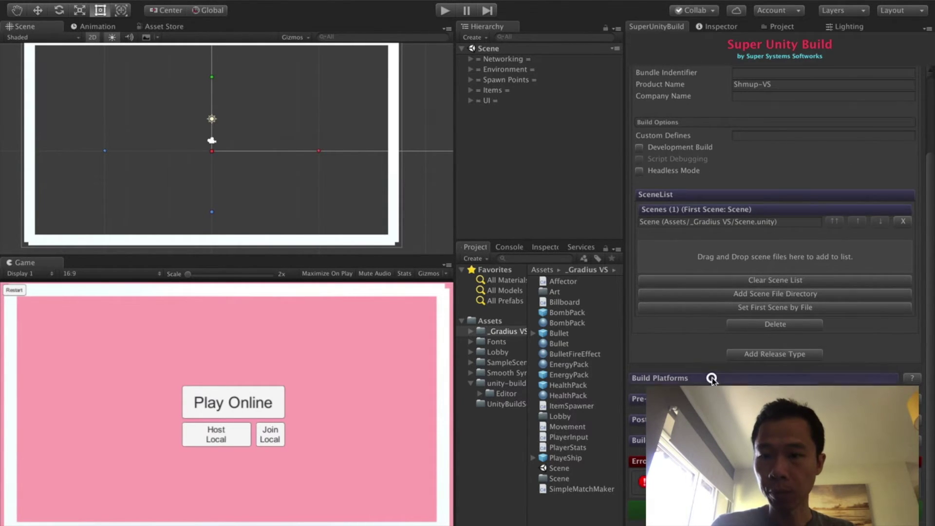
{"action": "scroll", "coordinate": [719, 383], "scroll_direction": "down", "scroll_amount": 1}
{"action": "scroll", "coordinate": [720, 384], "scroll_direction": "down", "scroll_amount": 1}
{"action": "left_click", "coordinate": [777, 376]}
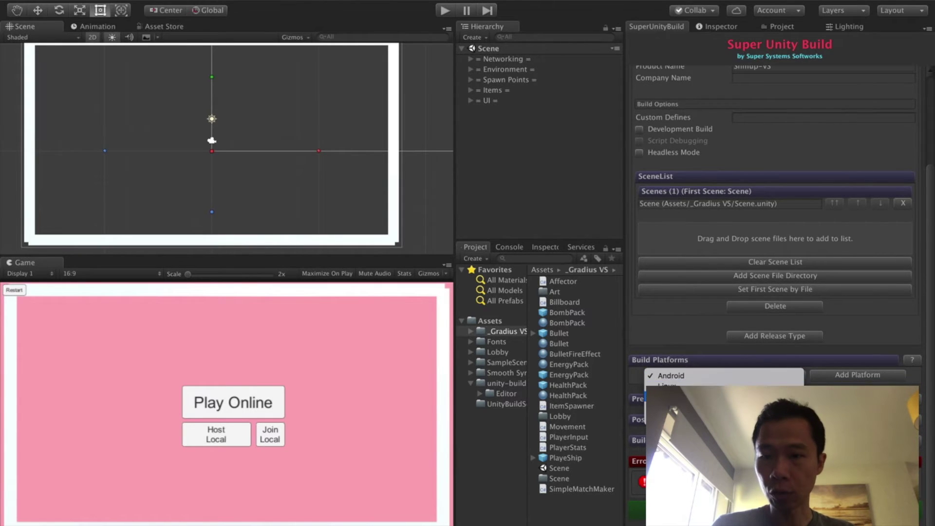
{"action": "left_click", "coordinate": [765, 397]}
{"action": "left_click", "coordinate": [852, 376]}
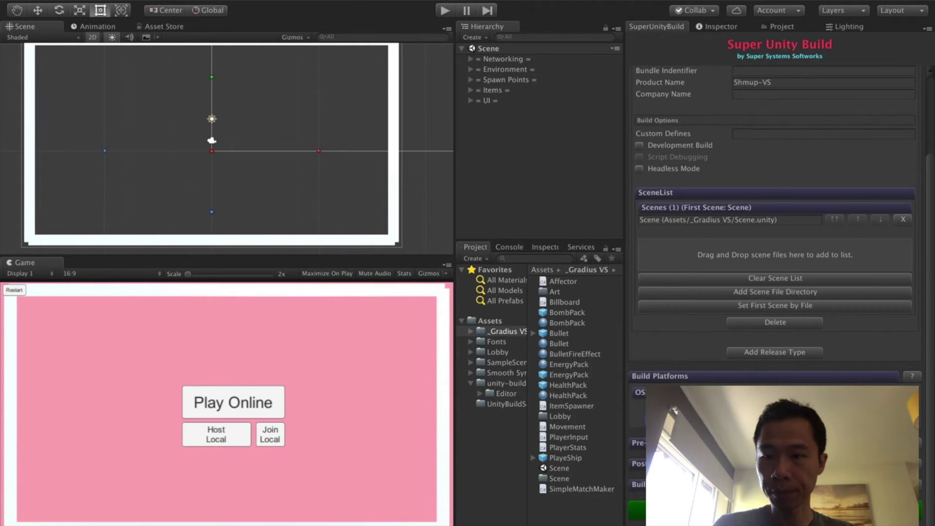
Add a PC build platform and perform all enabled builds in Unity, following the wiki's Standard Usage page in Chrome
{"action": "scroll", "coordinate": [780, 292], "scroll_direction": "down", "scroll_amount": 1}
{"action": "key", "text": "super+Tab"}
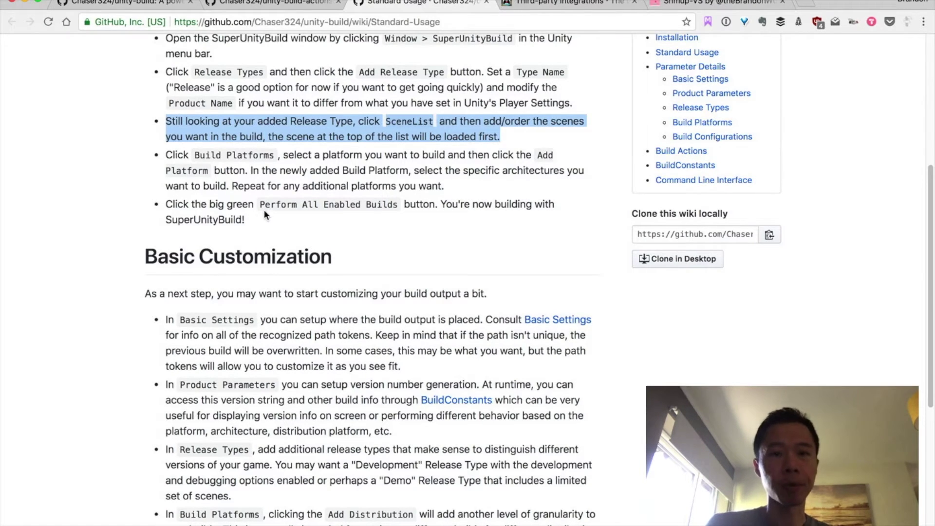
{"action": "key", "text": "super+Tab"}
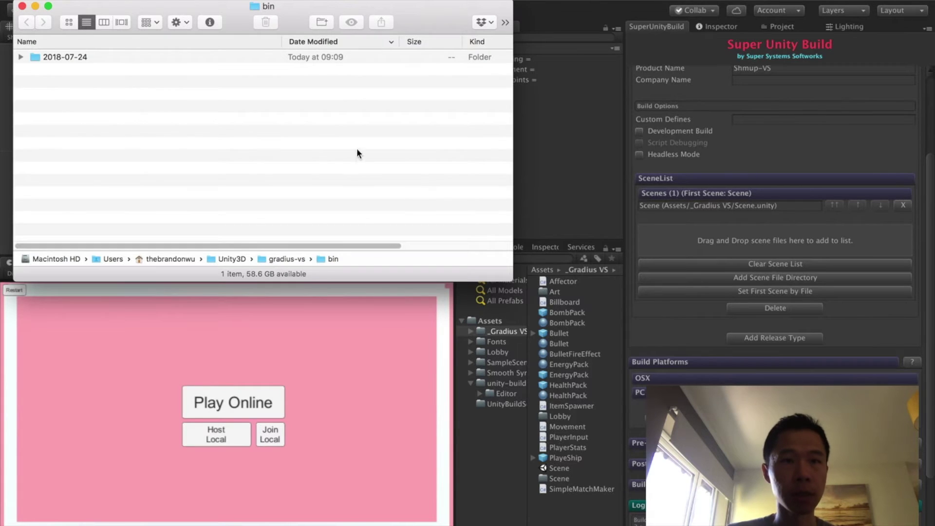
Expand the 2018-07-24 build folder in Finder through Release to the PC and OSX output folders
{"action": "left_click_drag", "start_coordinate": [253, 11], "coordinate": [378, 74]}
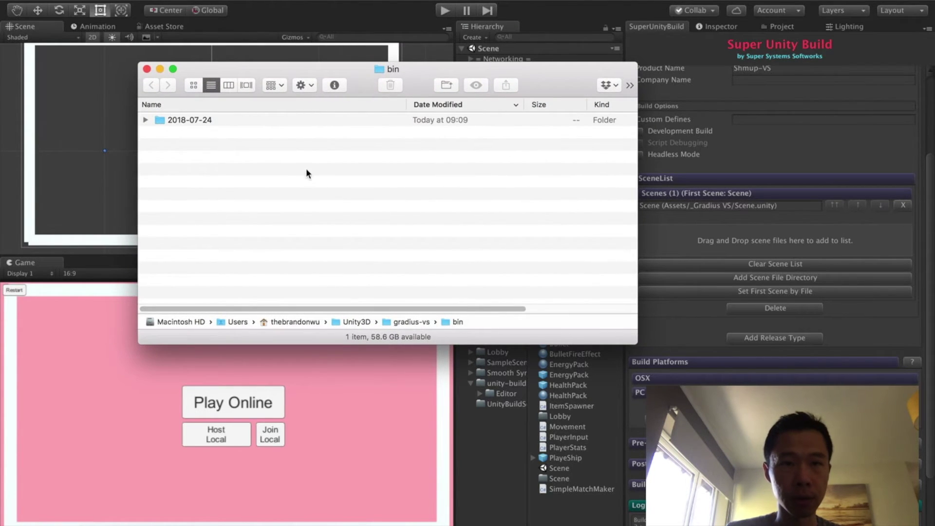
{"action": "left_click", "coordinate": [144, 120]}
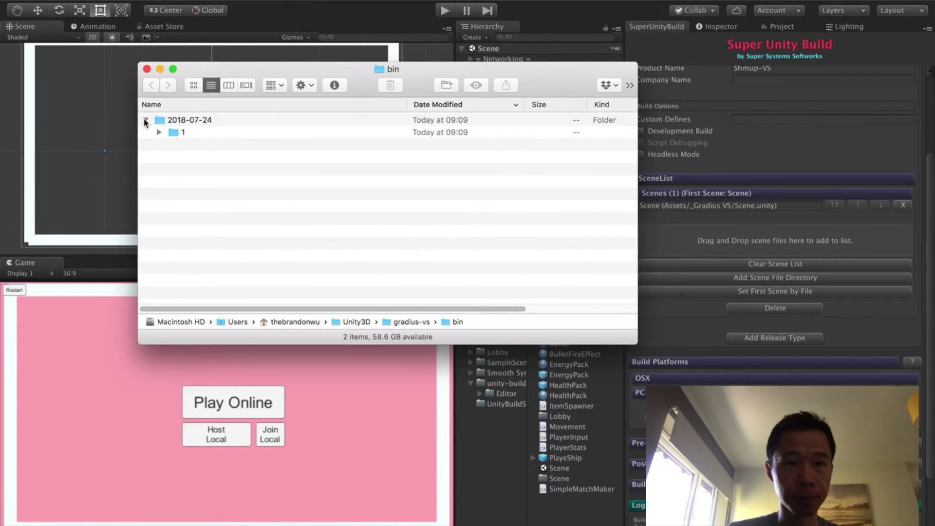
{"action": "left_click", "coordinate": [160, 132]}
{"action": "left_click", "coordinate": [172, 144]}
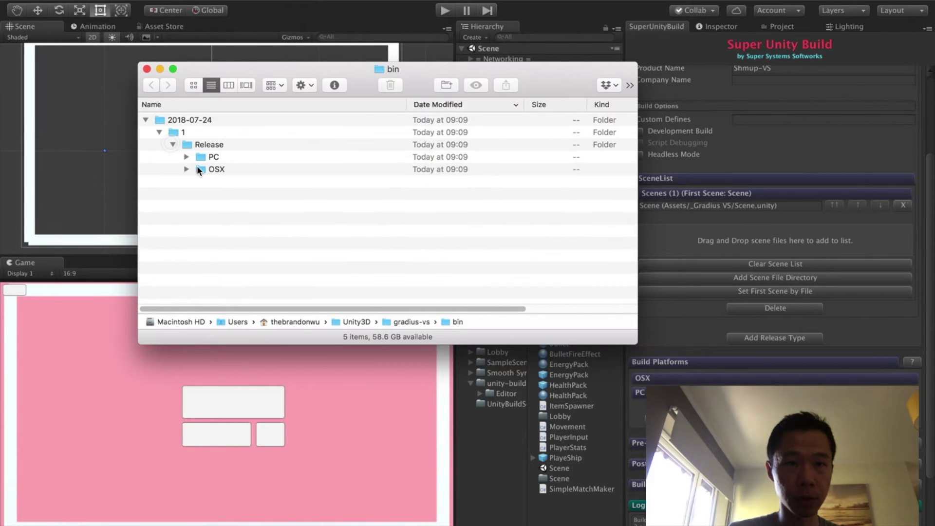
{"action": "left_click", "coordinate": [186, 169]}
{"action": "left_click", "coordinate": [186, 157]}
{"action": "left_click", "coordinate": [200, 194]}
{"action": "left_click", "coordinate": [200, 169]}
{"action": "left_click", "coordinate": [211, 219]}
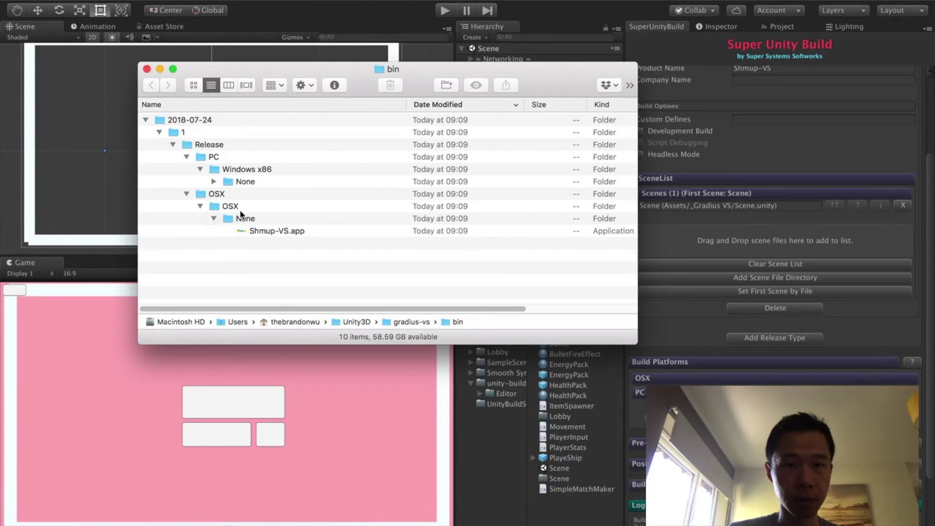
Examine Shmup-VS.app in the OSX output and the files in the Windows x86 None folder
{"action": "left_click", "coordinate": [244, 209]}
{"action": "left_click", "coordinate": [246, 218]}
{"action": "left_click", "coordinate": [289, 233]}
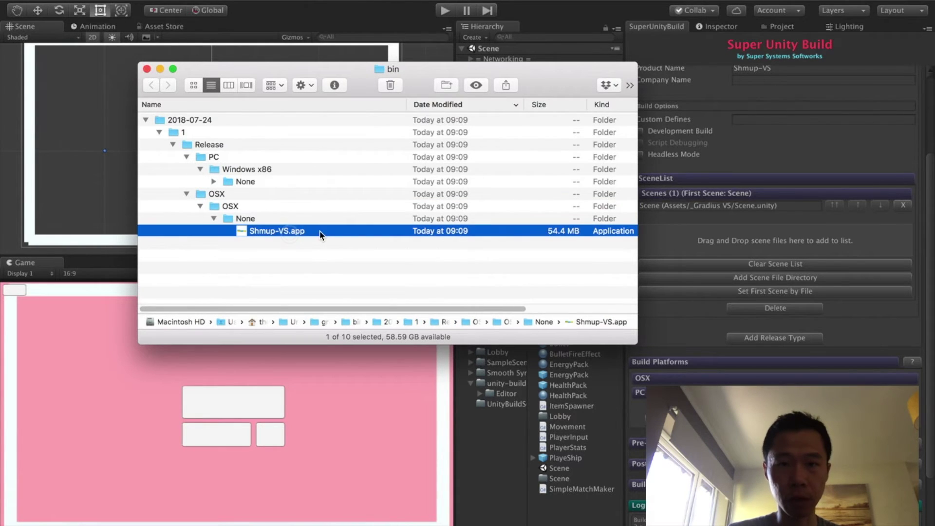
{"action": "left_click", "coordinate": [266, 169]}
{"action": "left_click", "coordinate": [271, 182]}
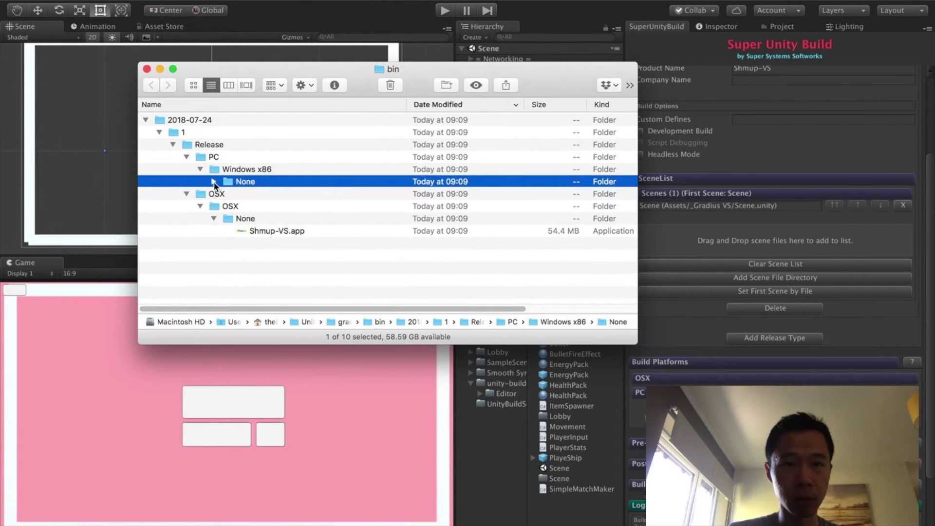
{"action": "left_click", "coordinate": [214, 182]}
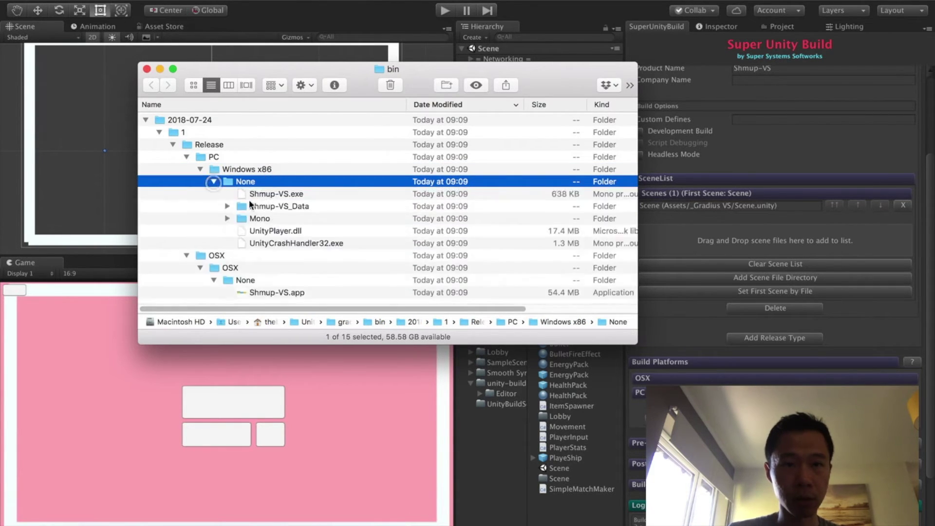
{"action": "left_click", "coordinate": [305, 293]}
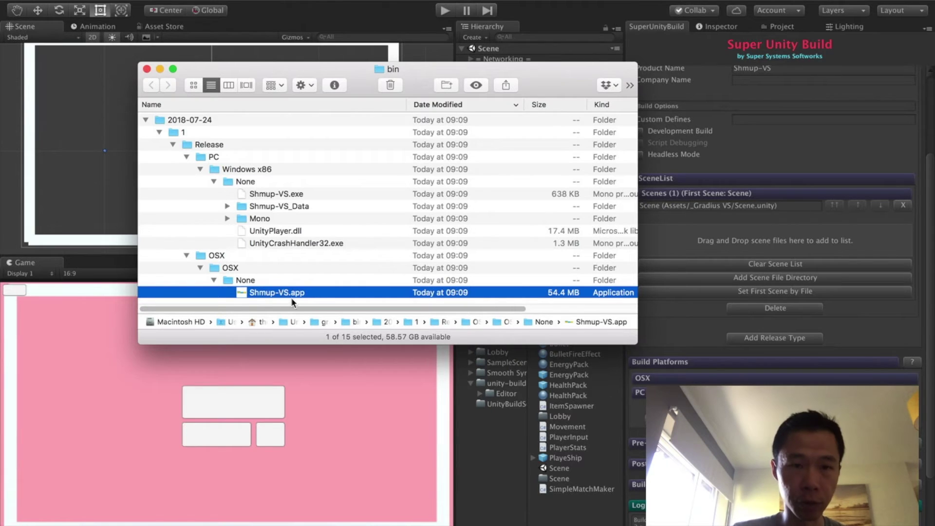
Launch the built Shmup-VS.app, enlarge its window over the Finder window and host a local game
{"action": "left_click_drag", "start_coordinate": [344, 78], "coordinate": [633, 0]}
{"action": "double_click", "coordinate": [633, 221]}
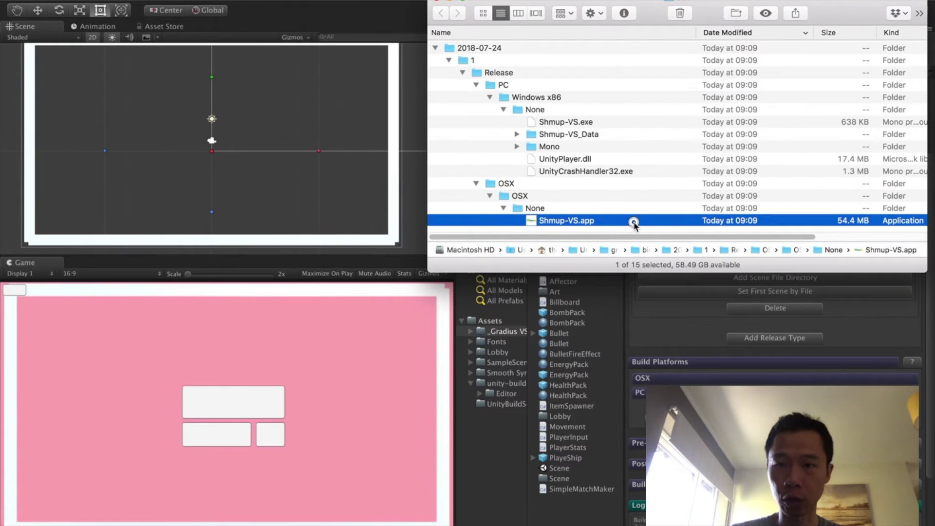
{"action": "left_click_drag", "start_coordinate": [483, 15], "coordinate": [742, 105]}
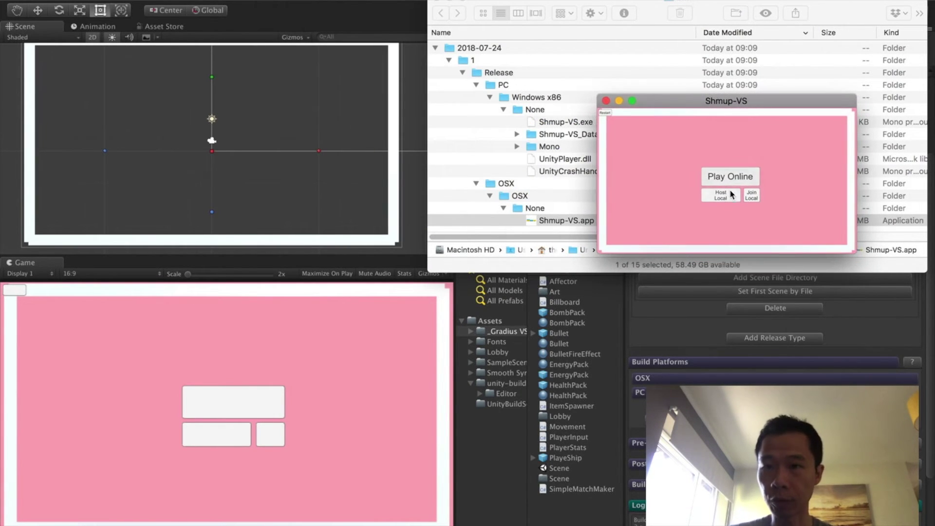
{"action": "left_click_drag", "start_coordinate": [602, 256], "coordinate": [345, 396]}
{"action": "left_click_drag", "start_coordinate": [479, 105], "coordinate": [557, 1]}
{"action": "left_click", "coordinate": [682, 171]}
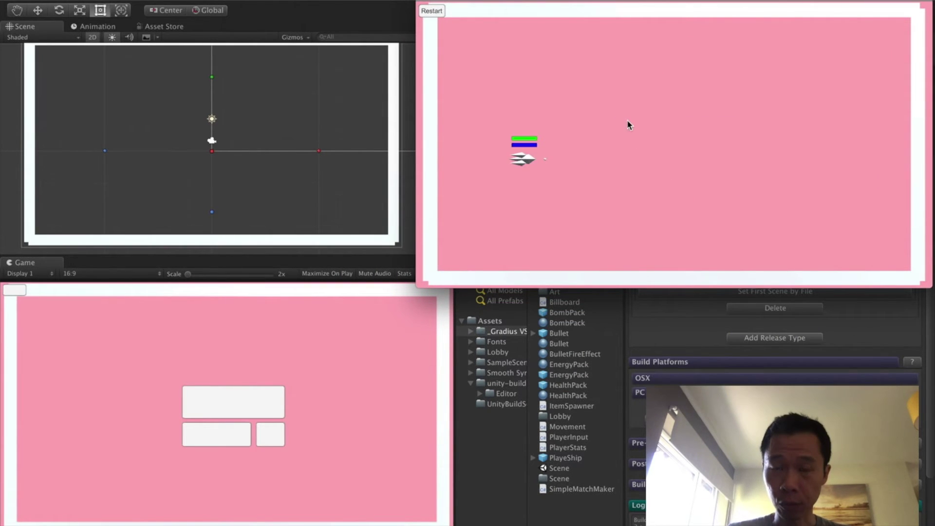
Test the hosted game by flying the ship in all four directions
{"action": "left_click", "coordinate": [575, 132]}
{"action": "key", "text": "w"}
{"action": "key", "text": "d"}
{"action": "key", "text": "s"}
{"action": "key", "text": "a"}
Return to the Unity editor, enter Play mode and join the local game
{"action": "left_click", "coordinate": [399, 20]}
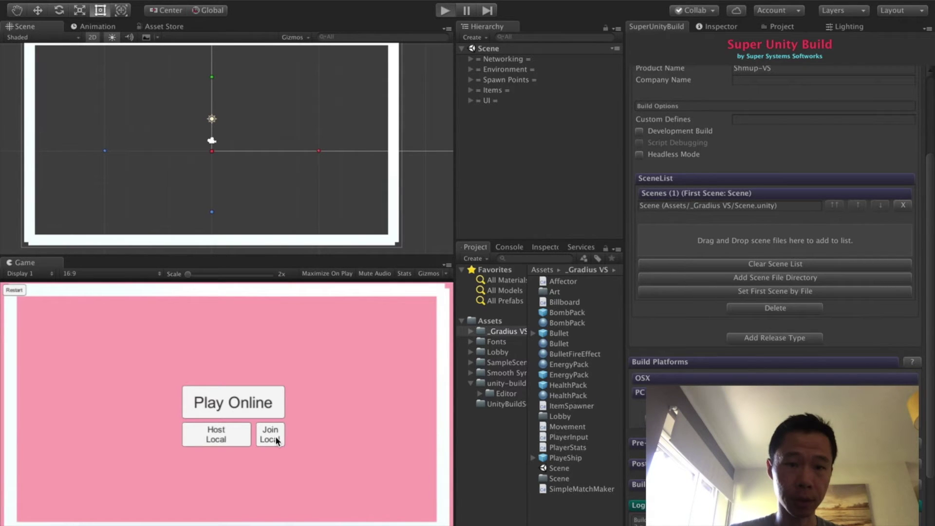
{"action": "key", "text": "super+p"}
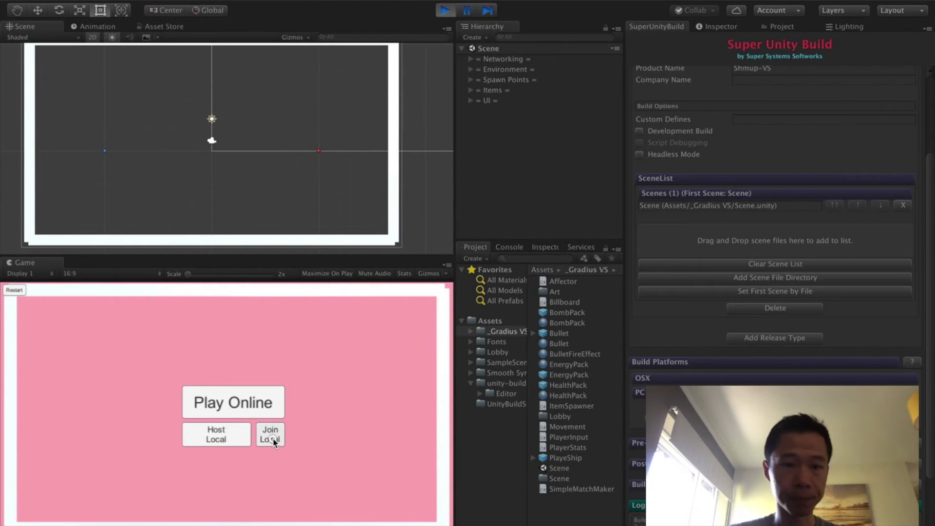
{"action": "left_click", "coordinate": [274, 440]}
Test the multiplayer match from the editor by flying the joined ship around and firing repeated shots
{"action": "key", "text": "s"}
{"action": "key", "text": "d"}
{"action": "key", "text": "w"}
{"action": "key", "text": "space"}
{"action": "key", "text": "space"}
{"action": "key", "text": "space"}
{"action": "key", "text": "d"}
{"action": "key", "text": "w"}
{"action": "key", "text": "a"}
{"action": "key", "text": "space"}
{"action": "key", "text": "space"}
{"action": "key", "text": "space"}
{"action": "key", "text": "space"}
{"action": "key", "text": "s"}
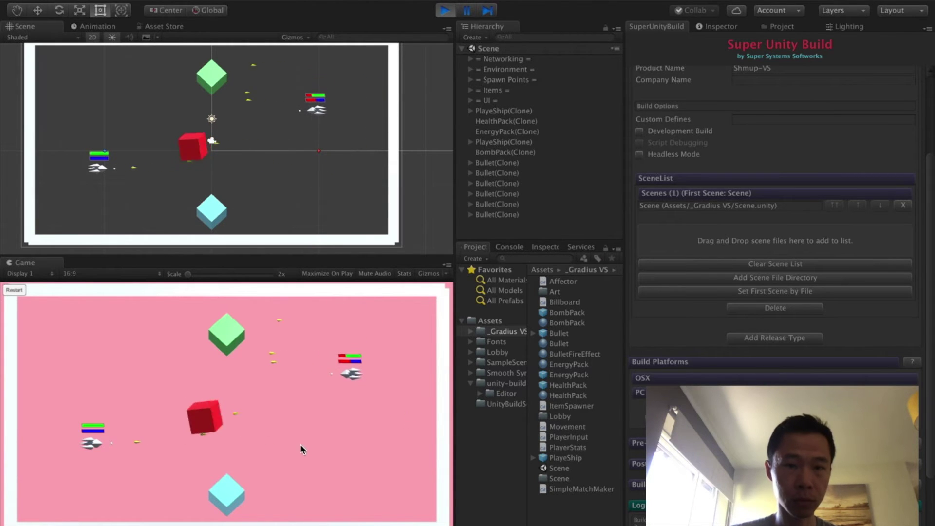
Switch to the built Shmup-VS game and quit it, then stop Play mode in Unity
{"action": "key", "text": "super+Tab"}
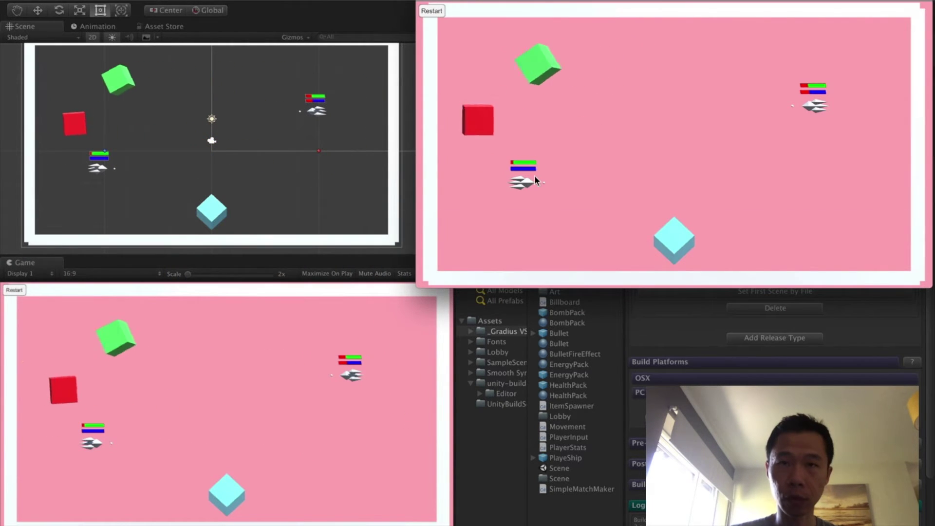
{"action": "key", "text": "super+q"}
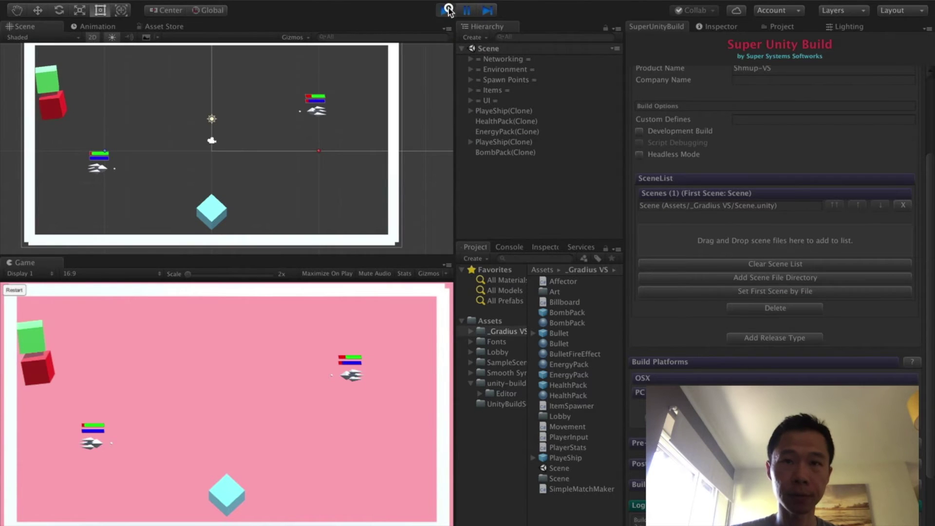
Switch to Finder and move the bin folder window fully into view
{"action": "key", "text": "super+Tab"}
{"action": "key", "text": "super+Tab"}
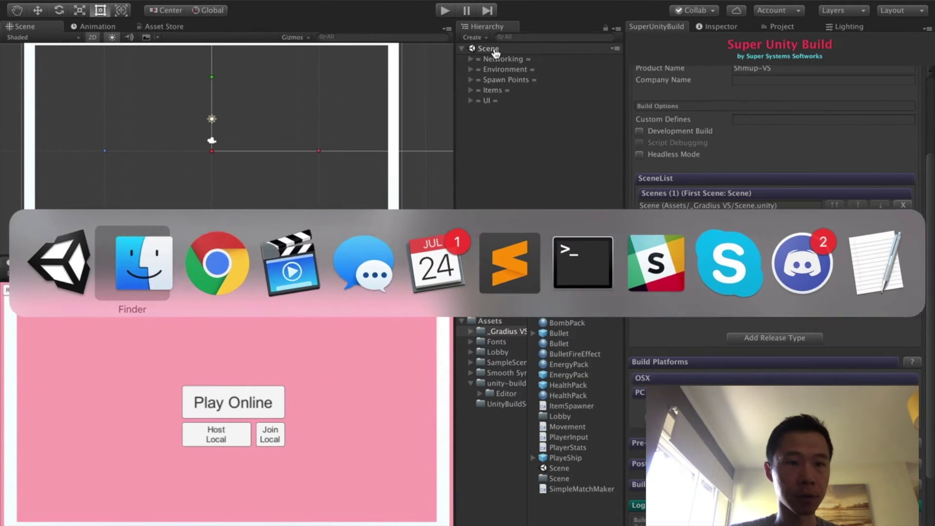
{"action": "left_click_drag", "start_coordinate": [536, 9], "coordinate": [487, 147]}
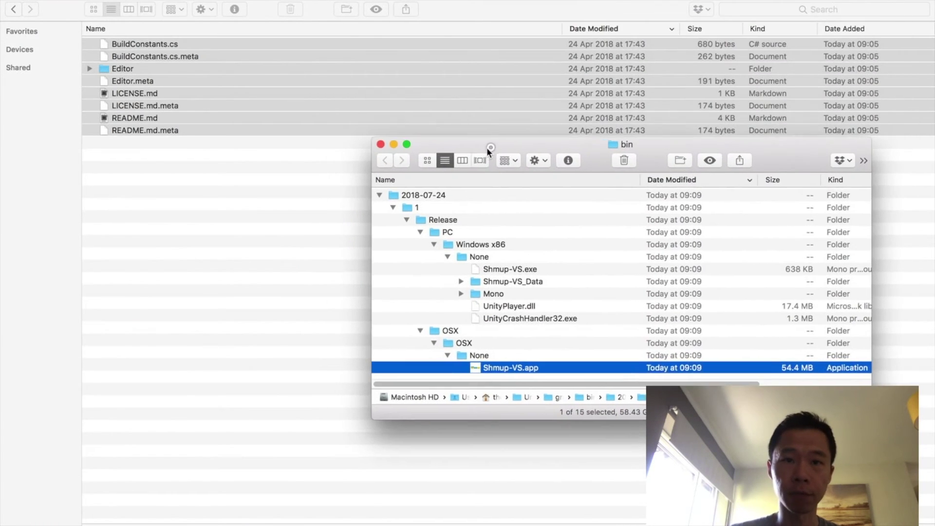
Close the bin folder window and switch to Chrome, showing the SuperUnityBuild Standard Usage wiki page
{"action": "key", "text": "super+w"}
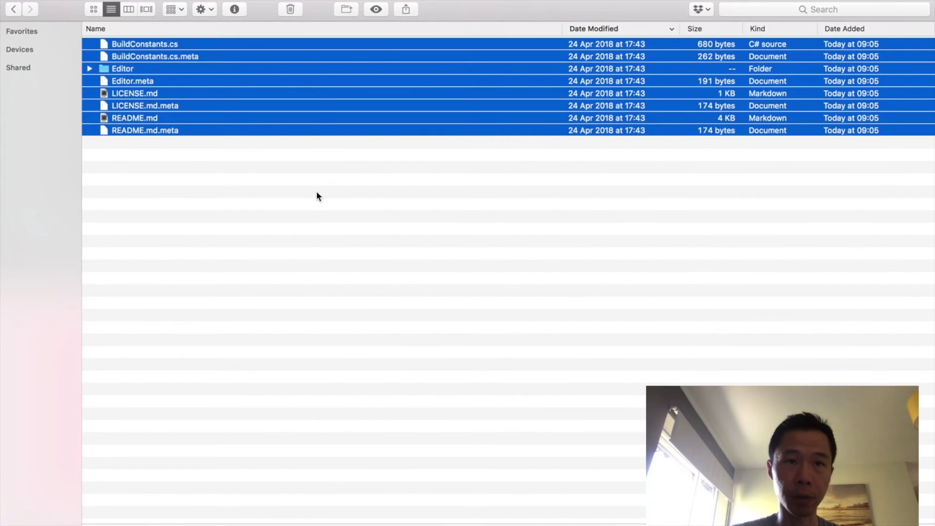
{"action": "key", "text": "super+Tab"}
{"action": "key", "text": "super+Tab"}
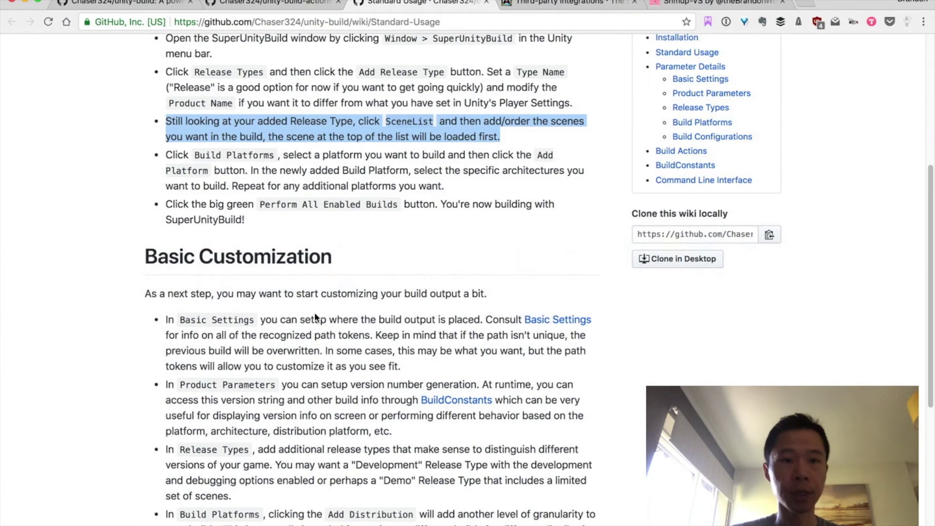
Read the Basic Customization section of the Standard Usage wiki, paying attention to the Build Platforms note on adding distributions
{"action": "scroll", "coordinate": [315, 312], "scroll_direction": "down", "scroll_amount": 3}
{"action": "scroll", "coordinate": [321, 316], "scroll_direction": "down", "scroll_amount": 5}
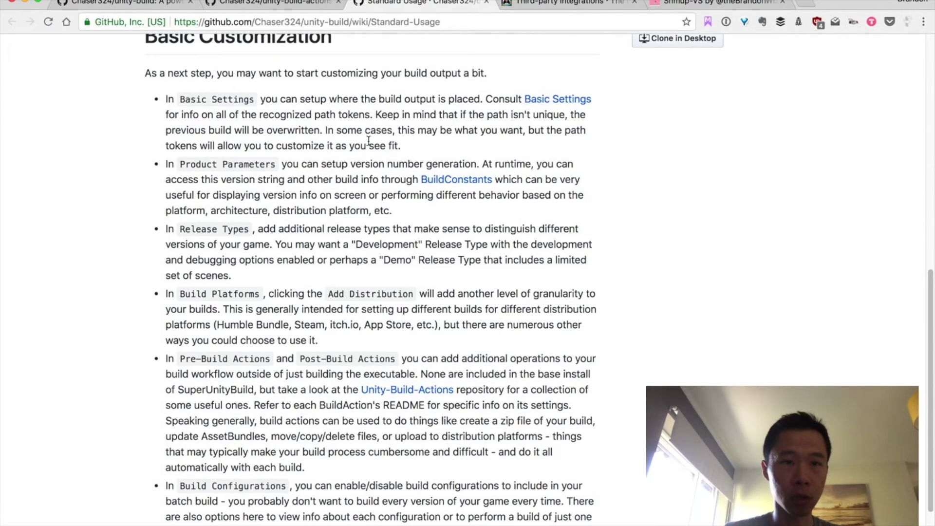
{"action": "scroll", "coordinate": [310, 163], "scroll_direction": "down", "scroll_amount": 2}
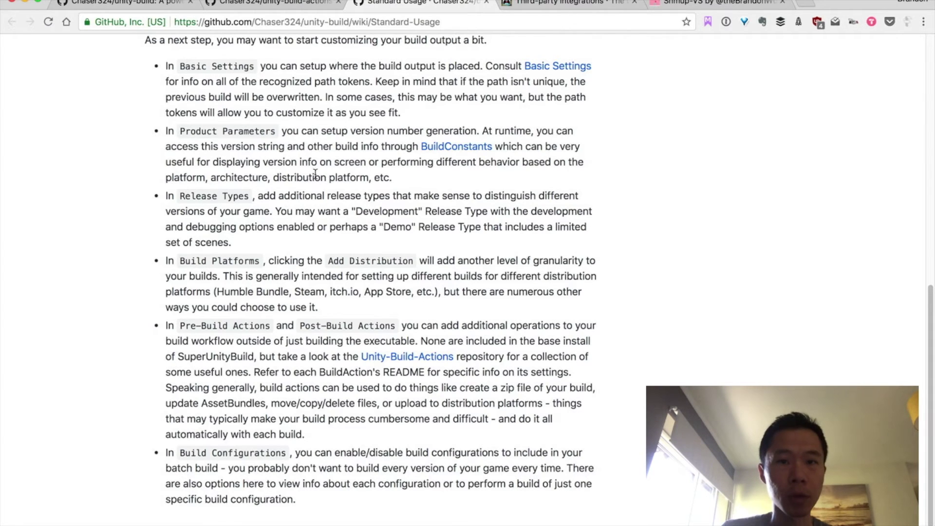
{"action": "scroll", "coordinate": [248, 207], "scroll_direction": "down", "scroll_amount": 2}
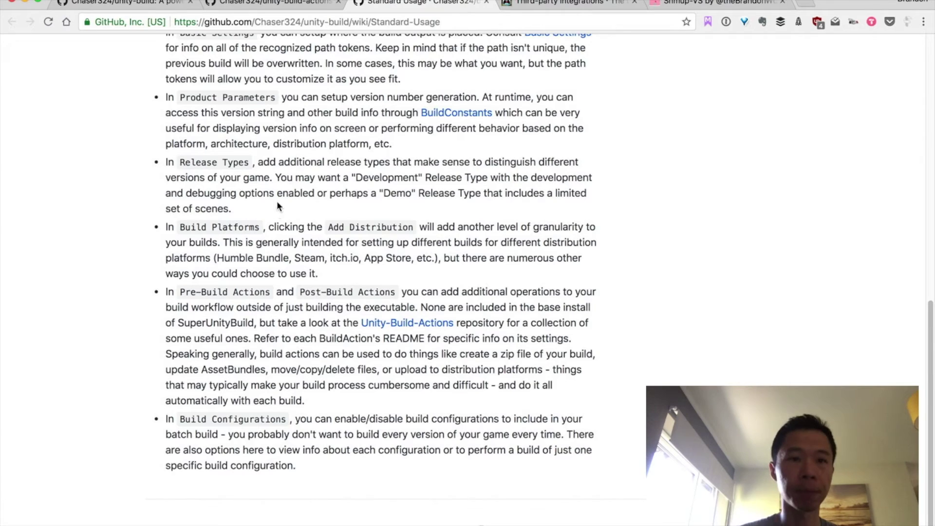
{"action": "scroll", "coordinate": [276, 209], "scroll_direction": "down", "scroll_amount": 1}
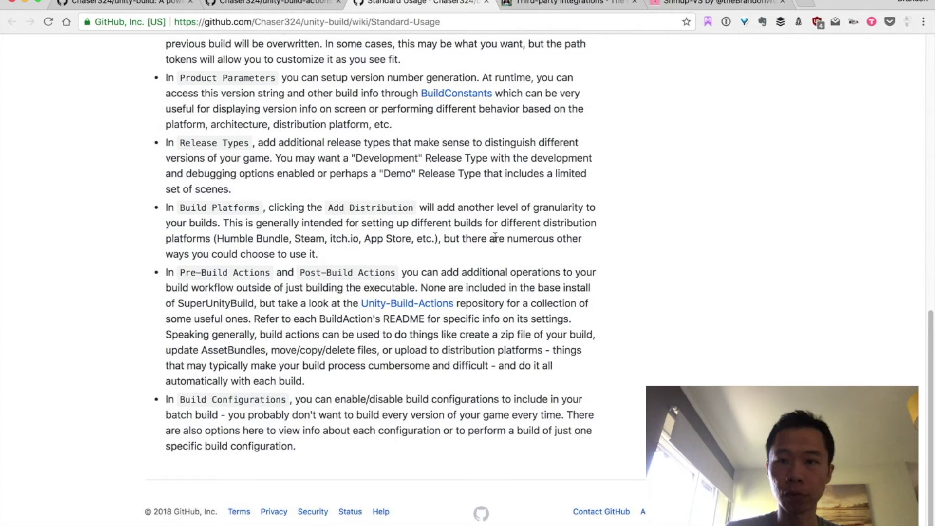
{"action": "left_click_drag", "start_coordinate": [481, 249], "coordinate": [155, 208]}
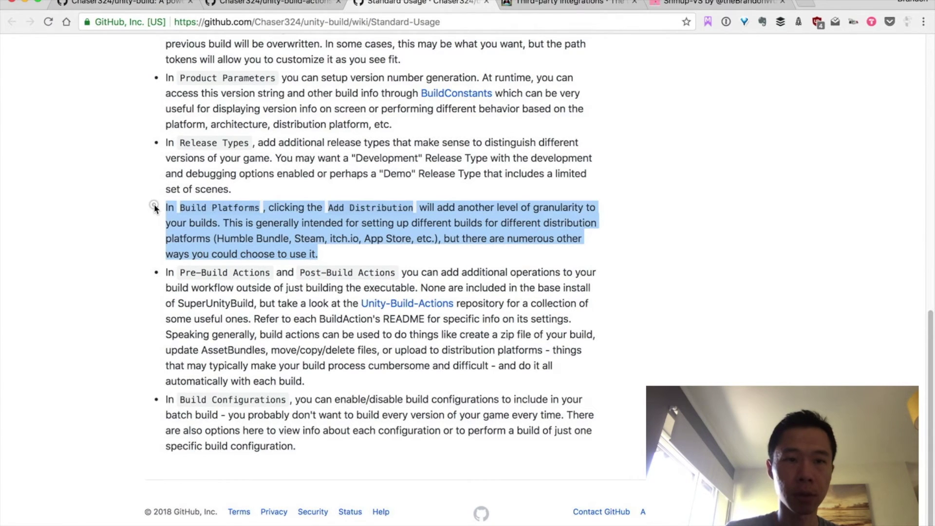
{"action": "left_click", "coordinate": [271, 248]}
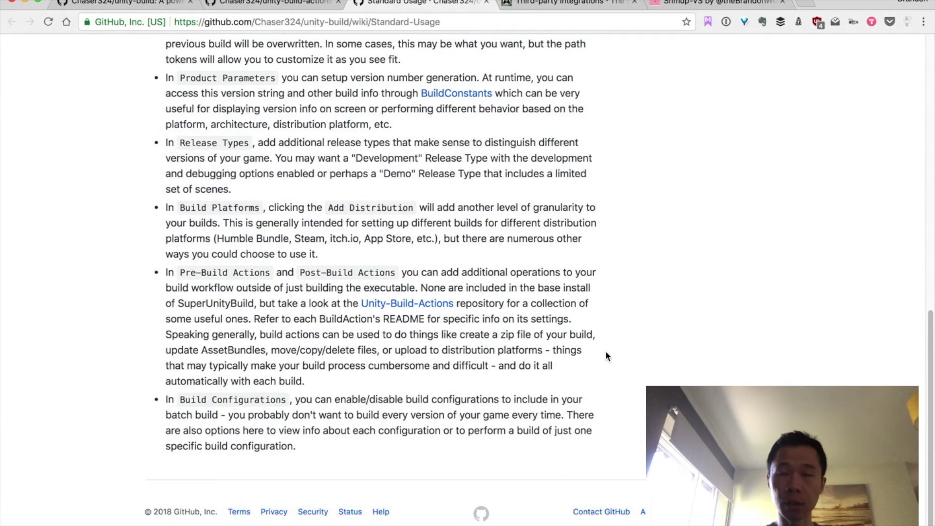
Place the Standard Usage browser tab before the unity-build-actions one and show the unity-build-actions repository
{"action": "left_click_drag", "start_coordinate": [473, 6], "coordinate": [332, 9]}
{"action": "left_click", "coordinate": [424, 4]}
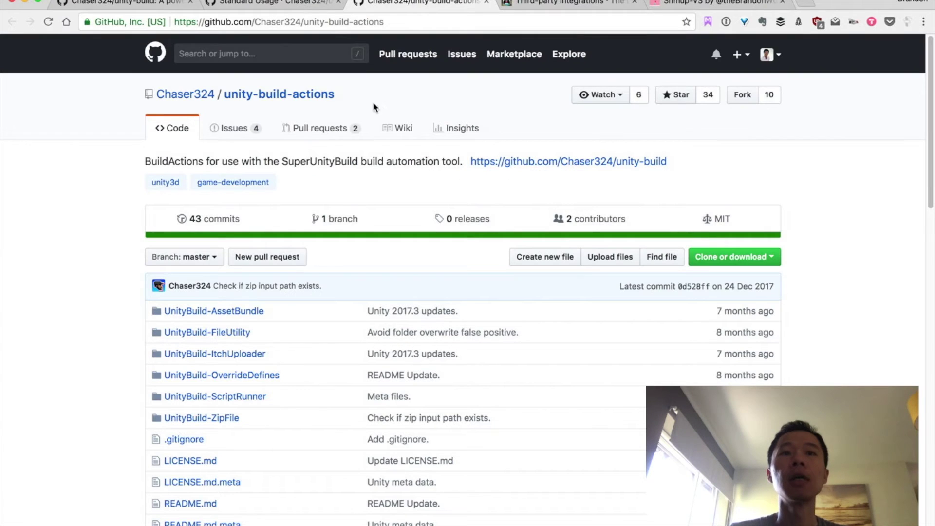
{"action": "scroll", "coordinate": [320, 184], "scroll_direction": "down", "scroll_amount": 1}
{"action": "scroll", "coordinate": [323, 189], "scroll_direction": "up", "scroll_amount": 1}
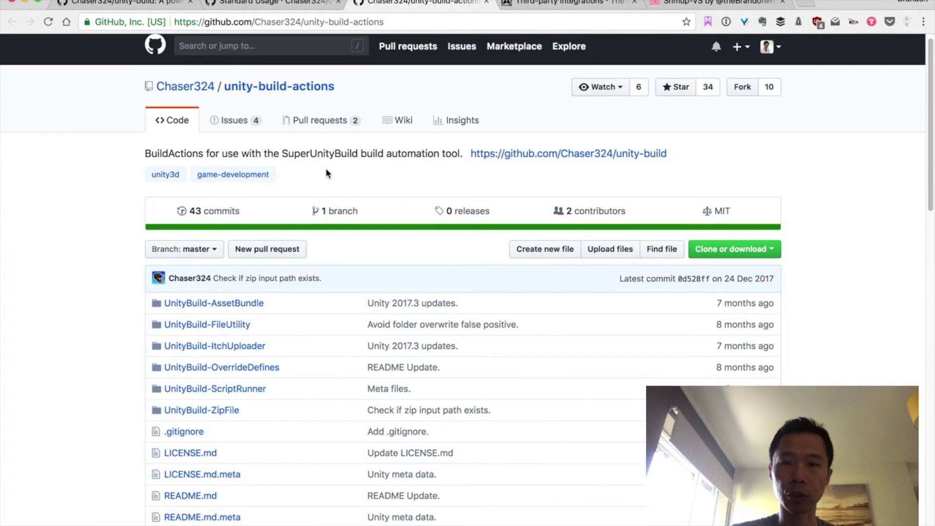
Read the BuildActions README through its Tools list and open the itch.io Uploader tool's folder
{"action": "scroll", "coordinate": [326, 170], "scroll_direction": "down", "scroll_amount": 3}
{"action": "left_click_drag", "start_coordinate": [927, 145], "coordinate": [919, 328]}
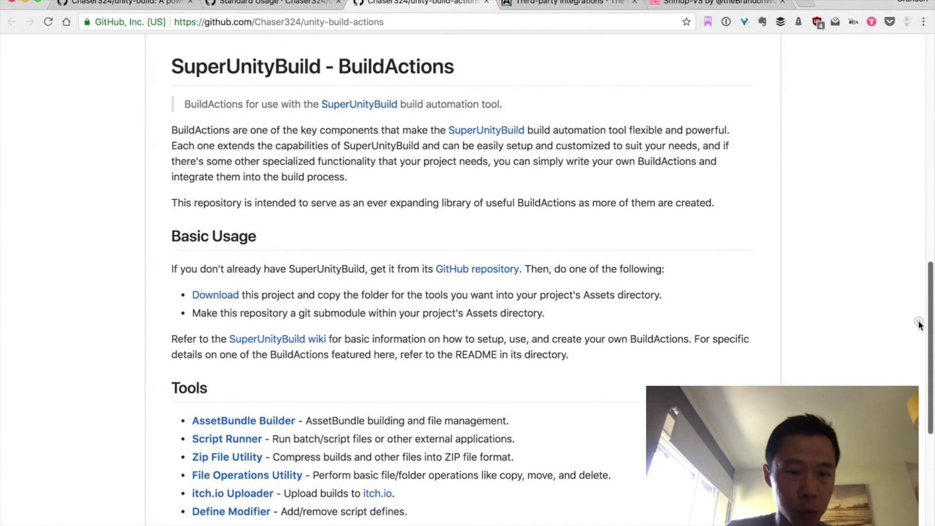
{"action": "right_click", "coordinate": [731, 267]}
{"action": "left_click", "coordinate": [531, 403]}
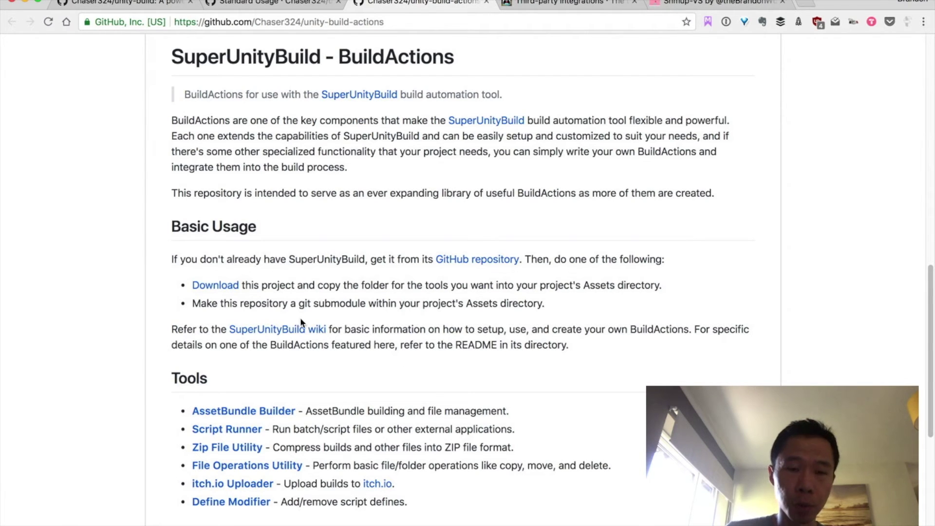
{"action": "scroll", "coordinate": [336, 390], "scroll_direction": "down", "scroll_amount": 4}
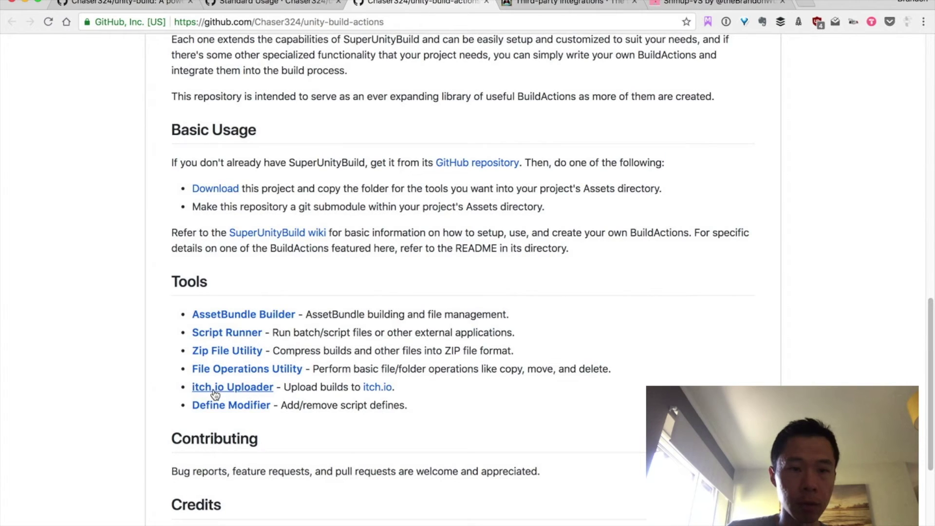
{"action": "left_click", "coordinate": [238, 389]}
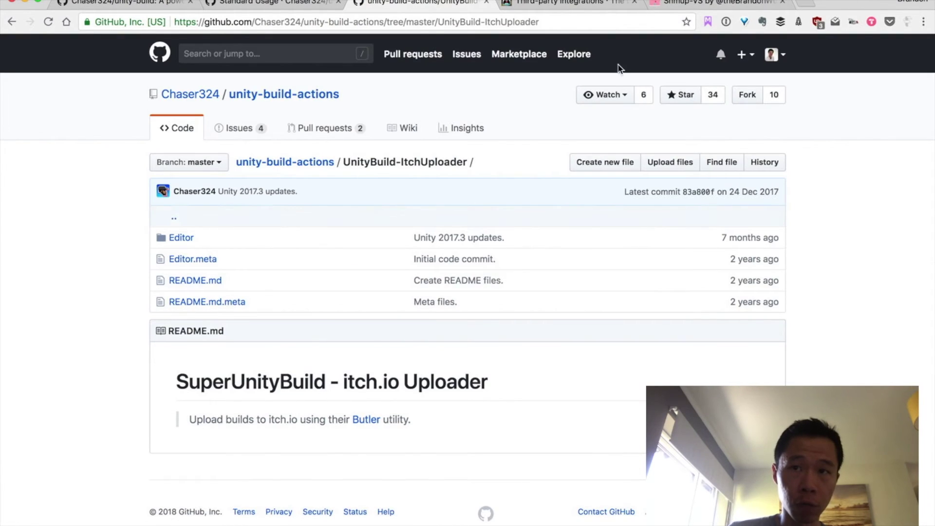
Open the edit page of the Shmup-VS game on itch.io and examine its Uploads section
{"action": "left_click", "coordinate": [714, 5]}
{"action": "left_click", "coordinate": [216, 57]}
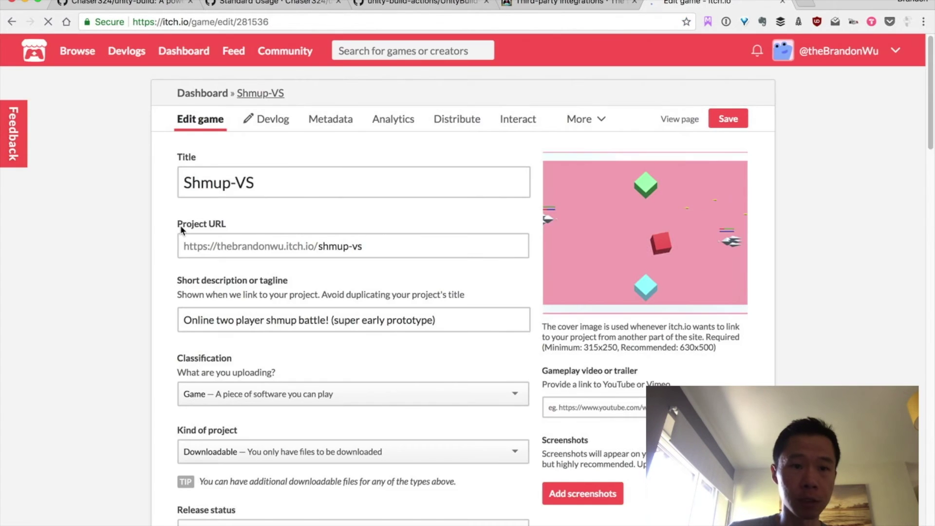
{"action": "scroll", "coordinate": [180, 231], "scroll_direction": "down", "scroll_amount": 12}
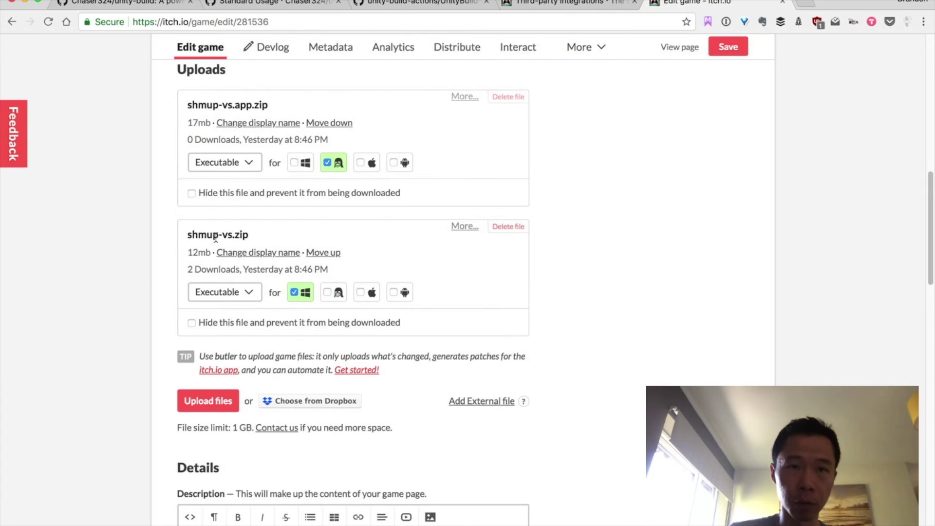
{"action": "scroll", "coordinate": [190, 209], "scroll_direction": "up", "scroll_amount": 2}
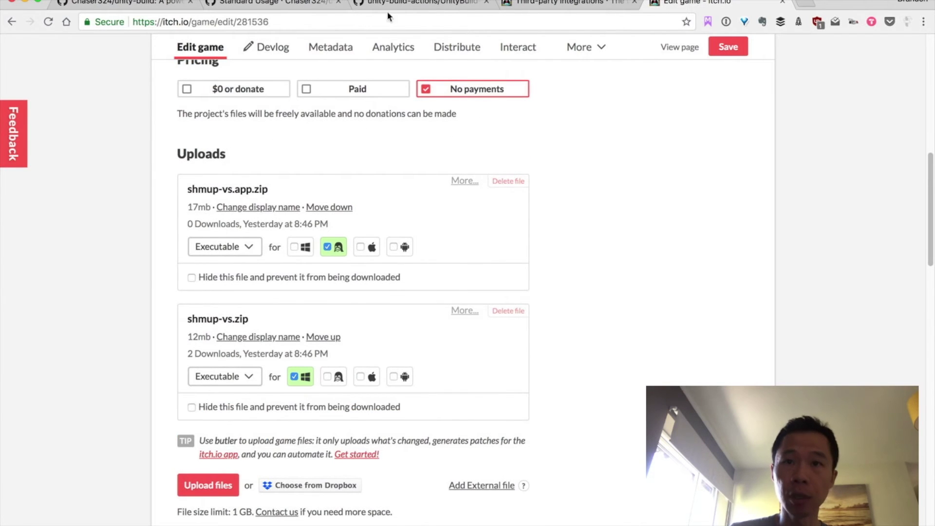
Return to the UnityBuild-ItchUploader folder on GitHub and examine the UploadItch.cs script in its Editor folder
{"action": "left_click", "coordinate": [448, 4]}
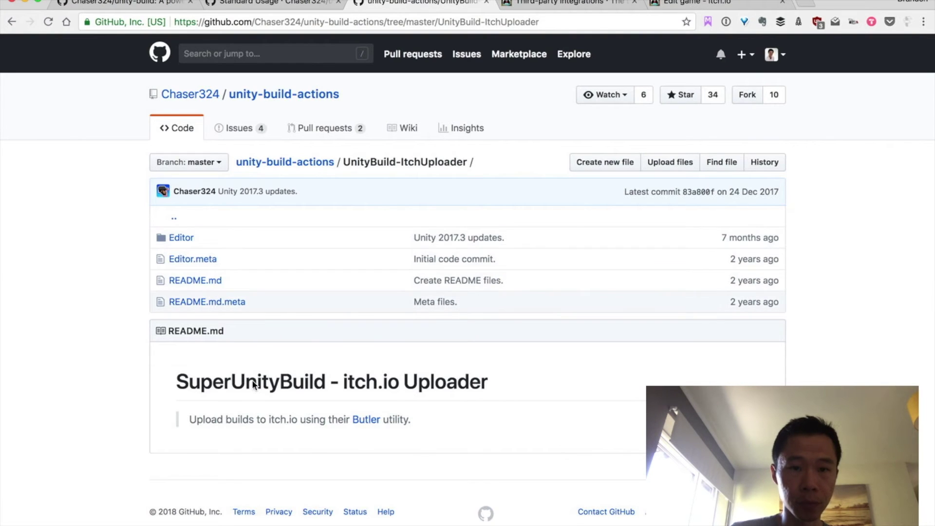
{"action": "left_click", "coordinate": [183, 239]}
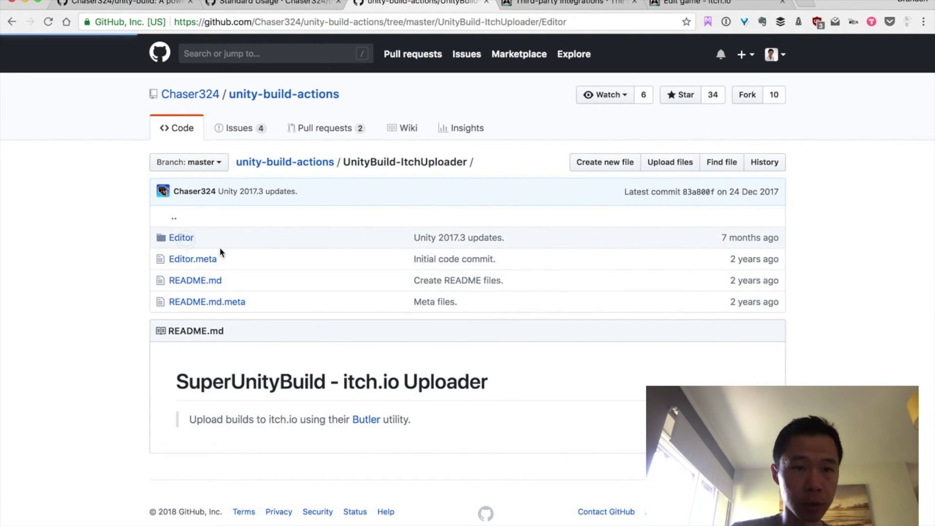
{"action": "left_click", "coordinate": [205, 238]}
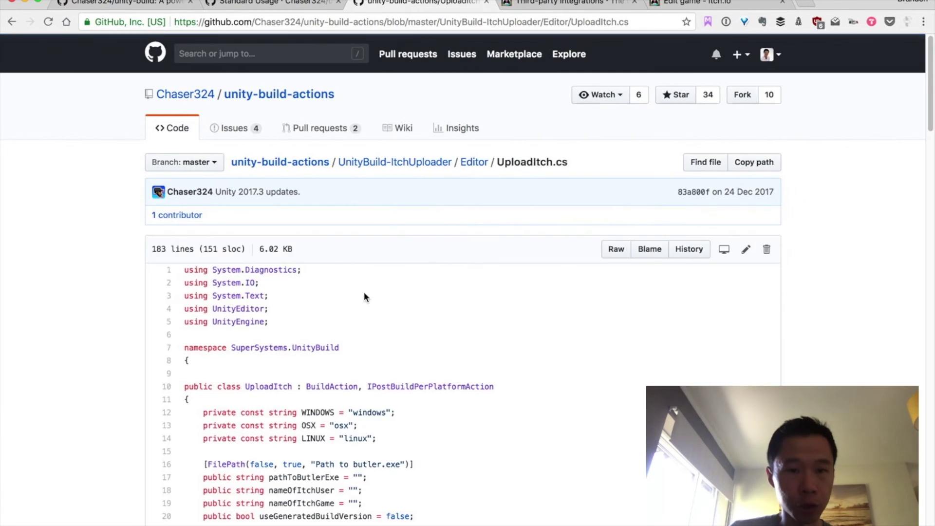
{"action": "scroll", "coordinate": [417, 297], "scroll_direction": "down", "scroll_amount": 4}
{"action": "scroll", "coordinate": [417, 292], "scroll_direction": "down", "scroll_amount": 4}
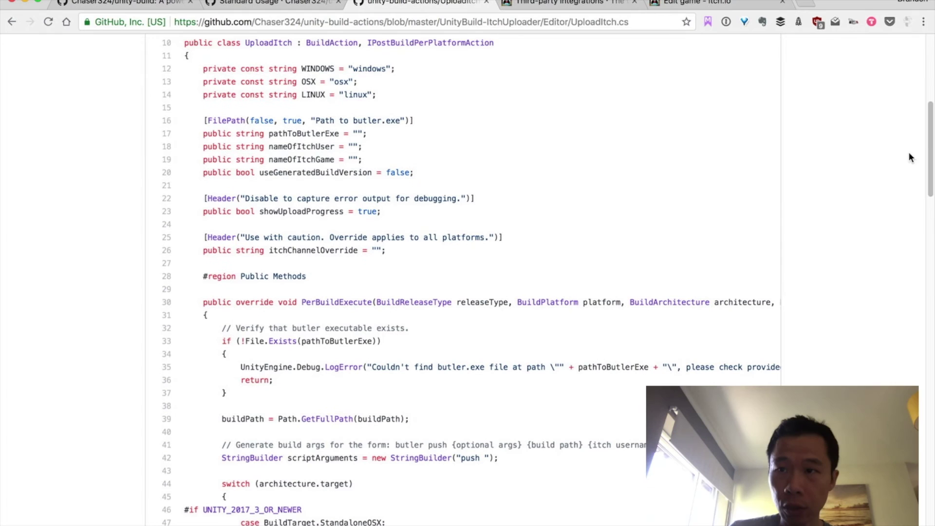
{"action": "left_click_drag", "start_coordinate": [931, 149], "coordinate": [899, 10]}
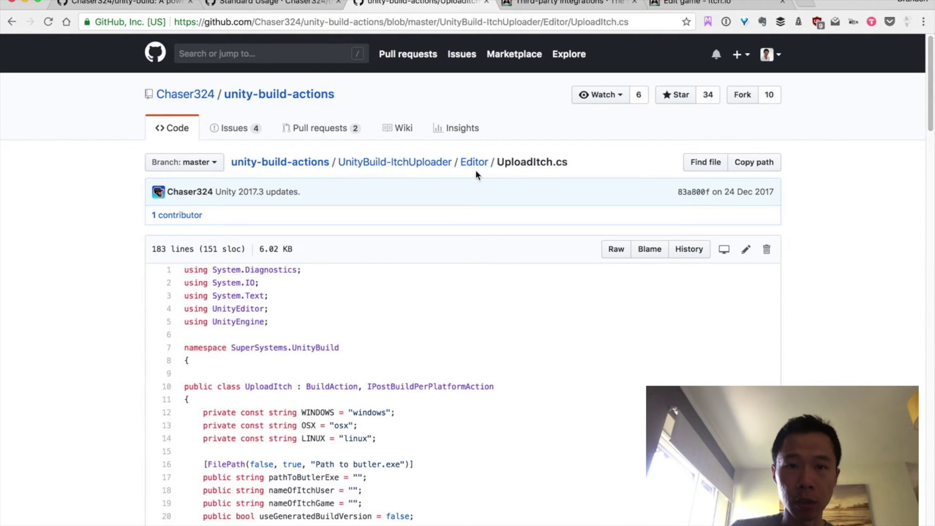
Go back to the root of the unity-build-actions repository and download it as a ZIP
{"action": "left_click", "coordinate": [410, 163]}
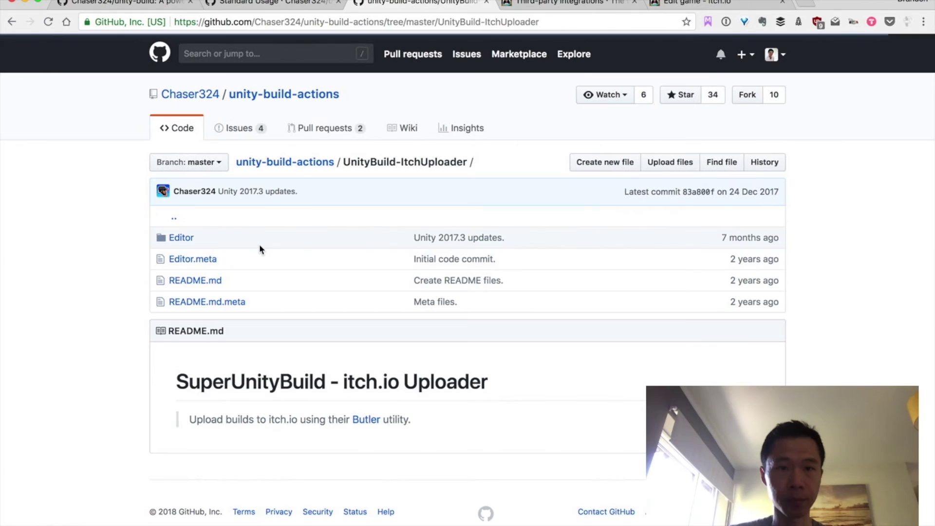
{"action": "left_click", "coordinate": [281, 162]}
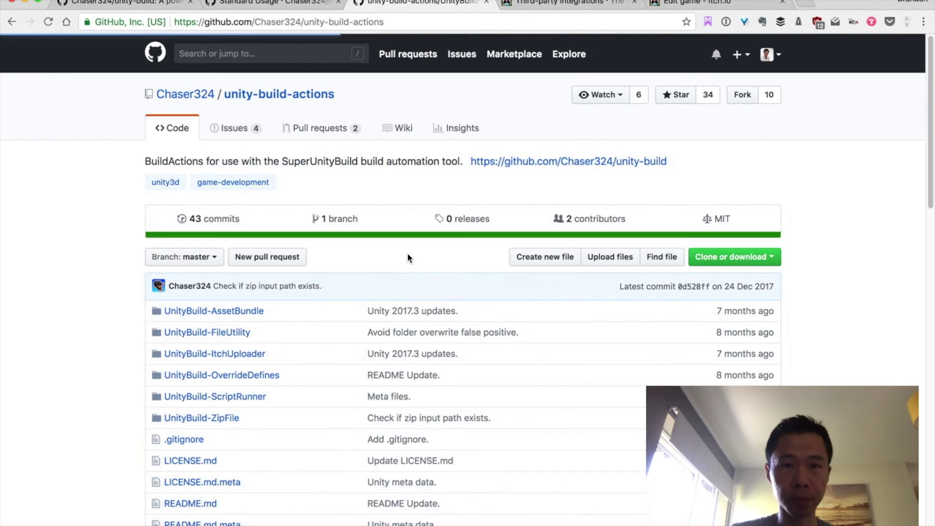
{"action": "left_click", "coordinate": [760, 256]}
{"action": "left_click", "coordinate": [724, 363]}
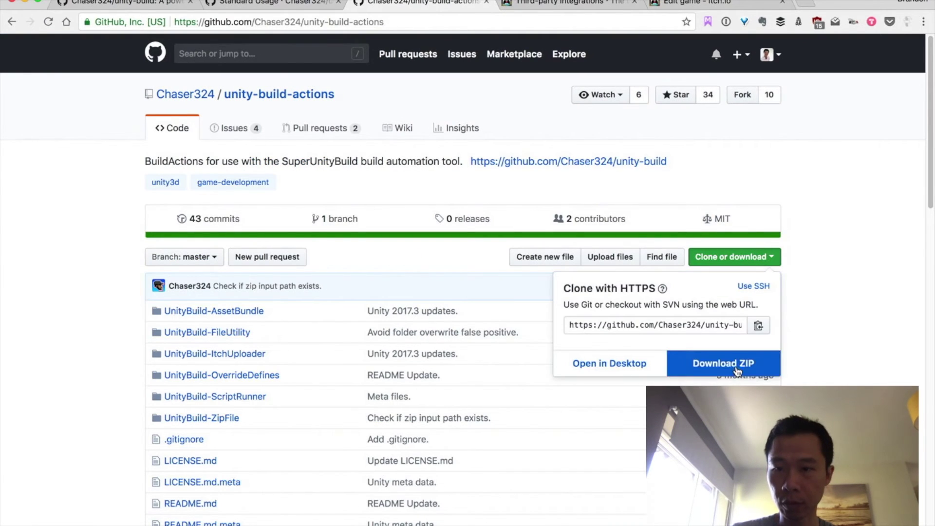
Review the README's Basic Usage and Tools sections and open the SuperUnityBuild wiki link in a new tab
{"action": "scroll", "coordinate": [107, 341], "scroll_direction": "down", "scroll_amount": 15}
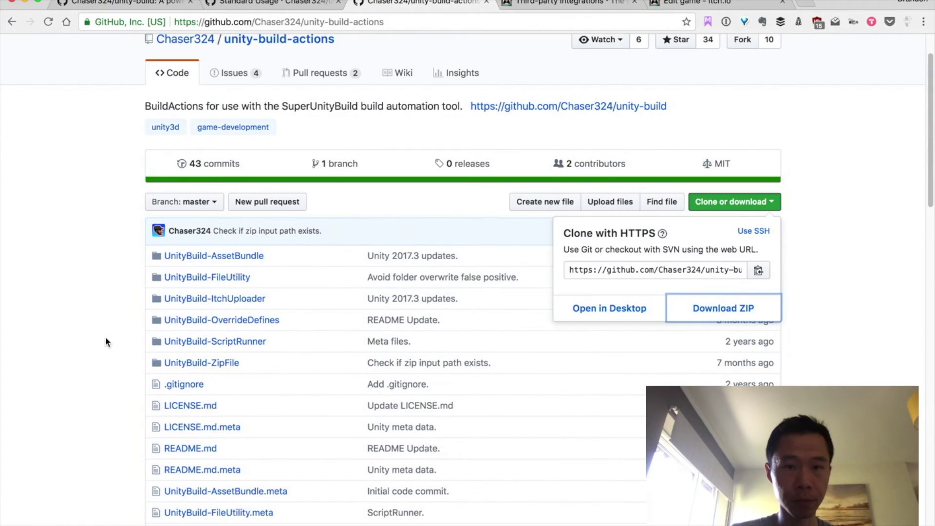
{"action": "scroll", "coordinate": [107, 341], "scroll_direction": "down", "scroll_amount": 7}
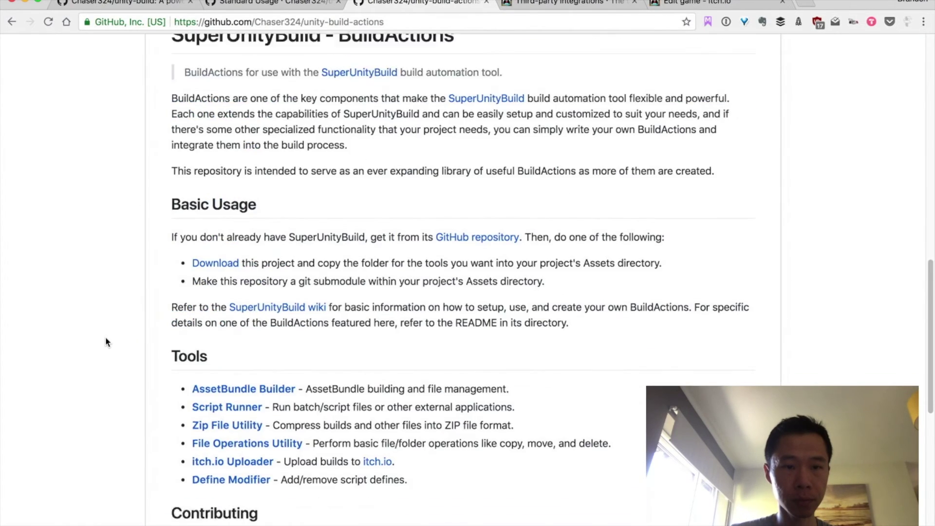
{"action": "scroll", "coordinate": [107, 341], "scroll_direction": "up", "scroll_amount": 6}
{"action": "scroll", "coordinate": [107, 342], "scroll_direction": "up", "scroll_amount": 1}
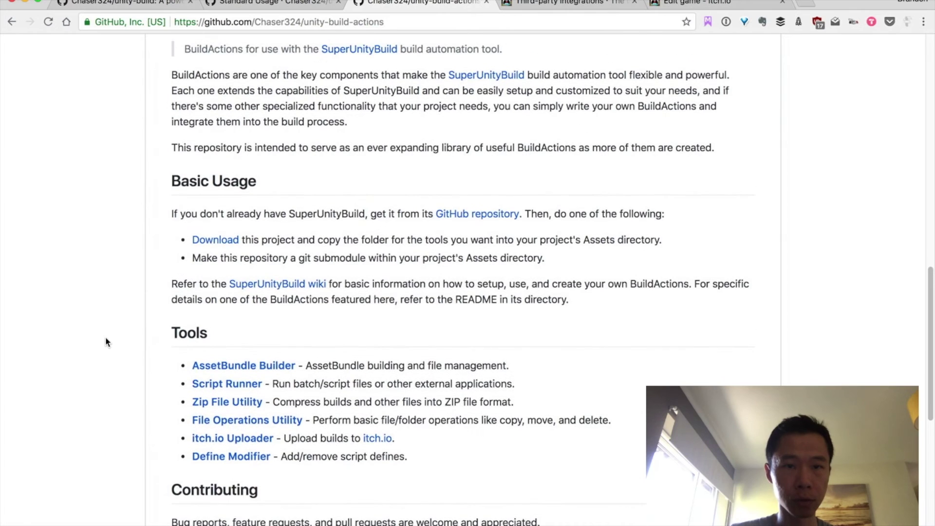
{"action": "scroll", "coordinate": [107, 342], "scroll_direction": "down", "scroll_amount": 2}
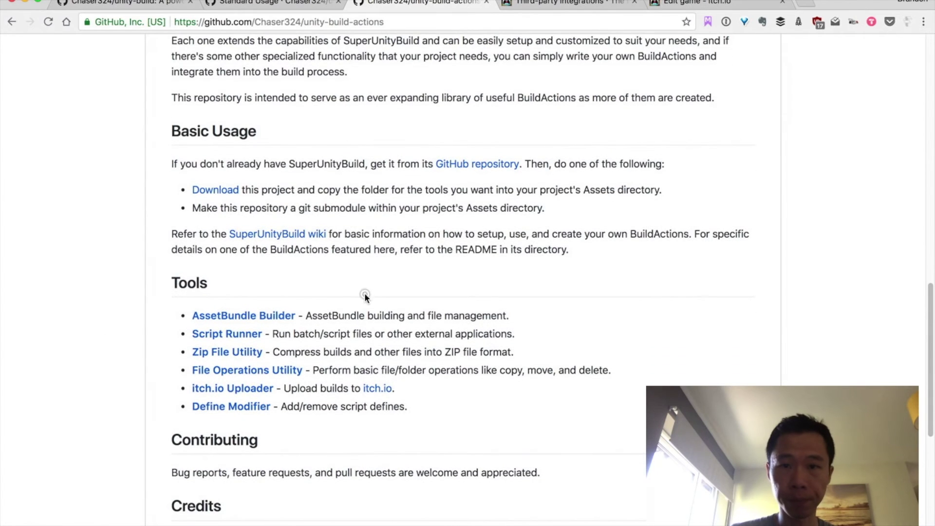
{"action": "left_click", "coordinate": [293, 235], "text": "super"}
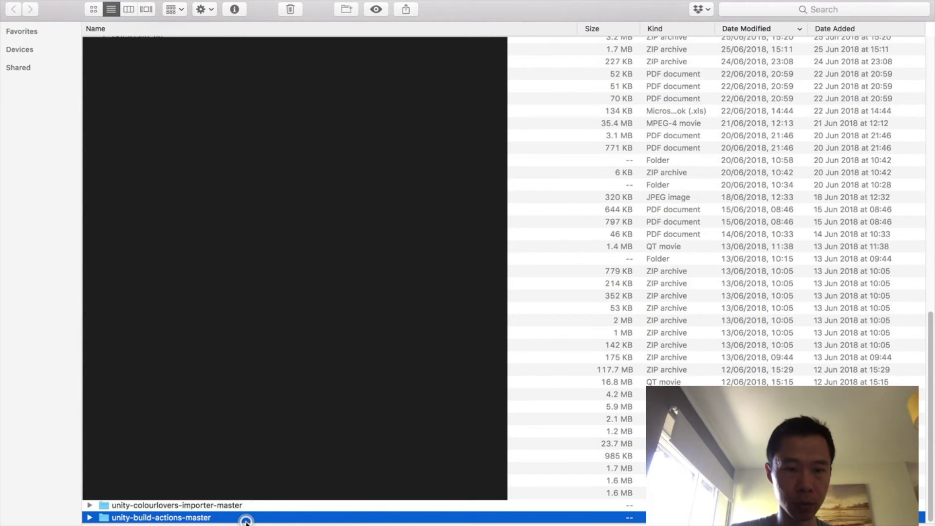
Open the downloaded unity-build-actions-master folder in Finder and switch back to the Unity editor
{"action": "double_click", "coordinate": [246, 518]}
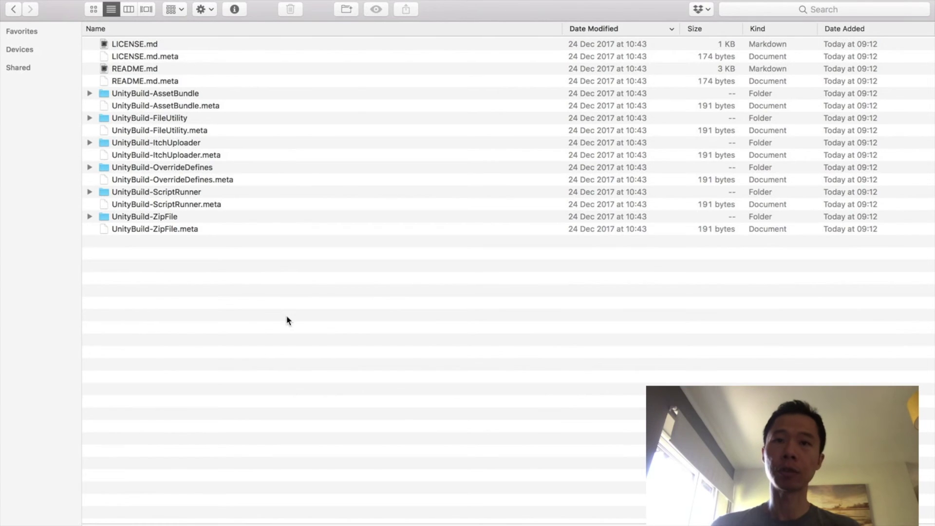
{"action": "key", "text": "super+Tab"}
{"action": "key", "text": "super+Tab"}
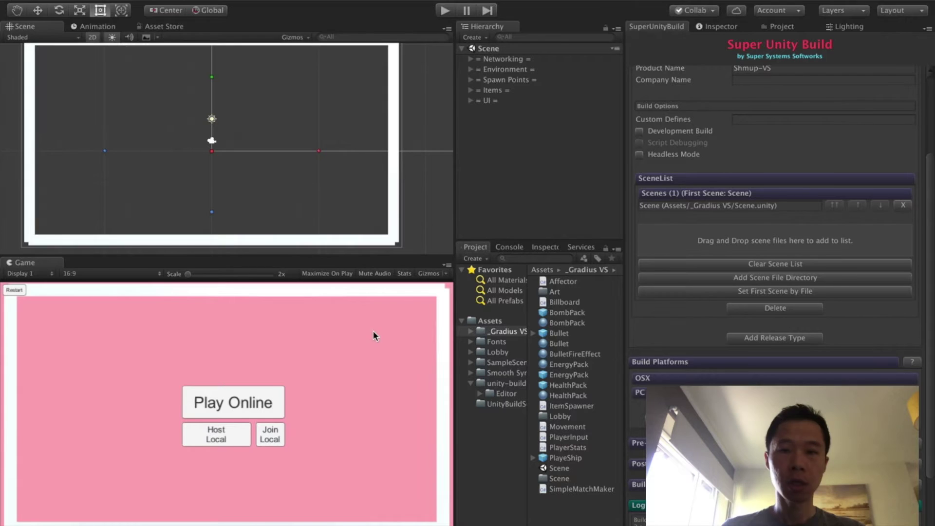
Collapse the unity-build folder and widen the Project panel and its folder tree so full folder names fit
{"action": "left_click", "coordinate": [471, 383]}
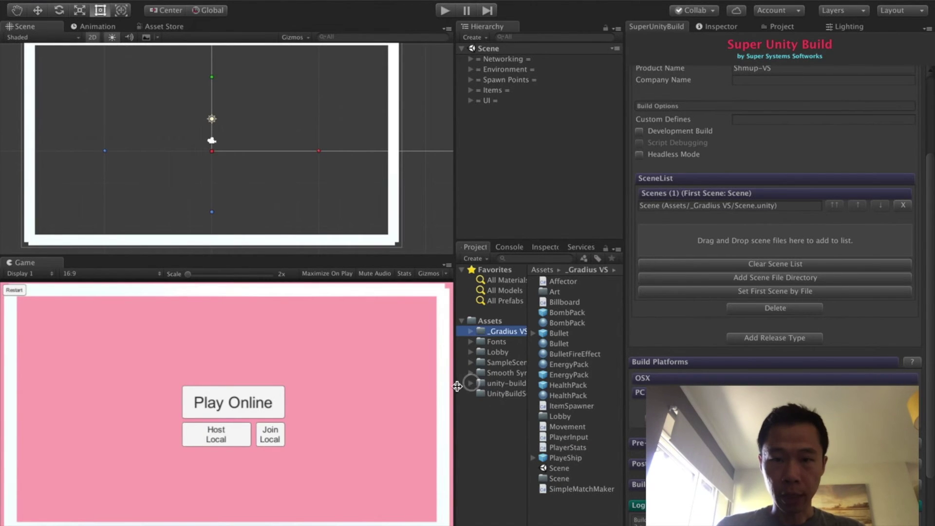
{"action": "left_click_drag", "start_coordinate": [453, 387], "coordinate": [330, 386]}
{"action": "left_click_drag", "start_coordinate": [402, 404], "coordinate": [480, 409]}
Create a new folder named unity-build-actions inside the _Gradius VS folder
{"action": "left_click", "coordinate": [360, 258]}
{"action": "left_click", "coordinate": [360, 271]}
{"action": "type", "text": "unity"}
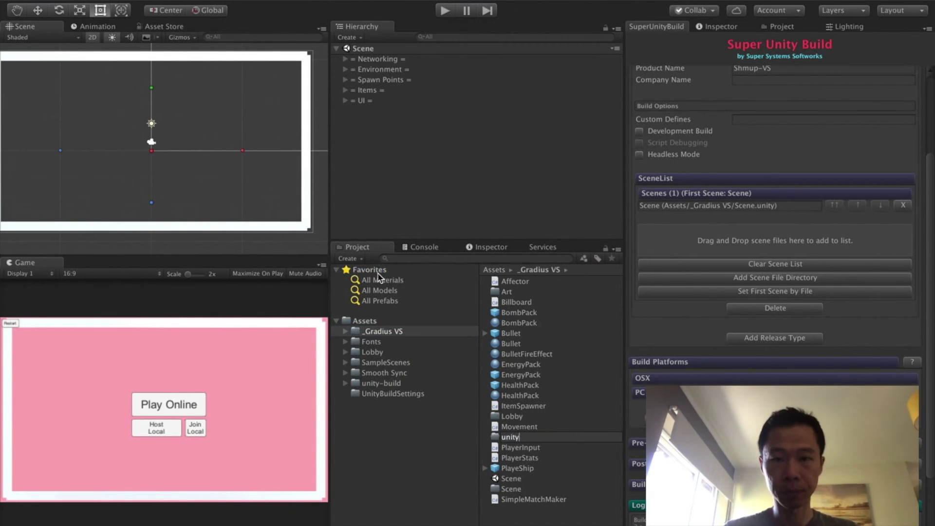
{"action": "type", "text": "-build-actions"}
{"action": "key", "text": "Return"}
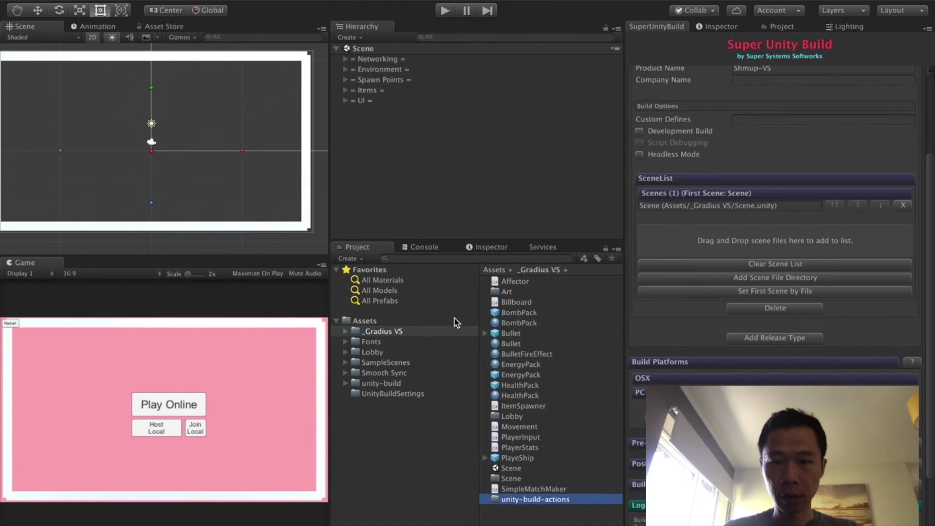
Move the unity-build-actions folder to the Assets root and copy all contents of the downloaded unity-build-actions-master folder from Finder into it
{"action": "left_click_drag", "start_coordinate": [513, 506], "coordinate": [370, 324]}
{"action": "left_click", "coordinate": [392, 394]}
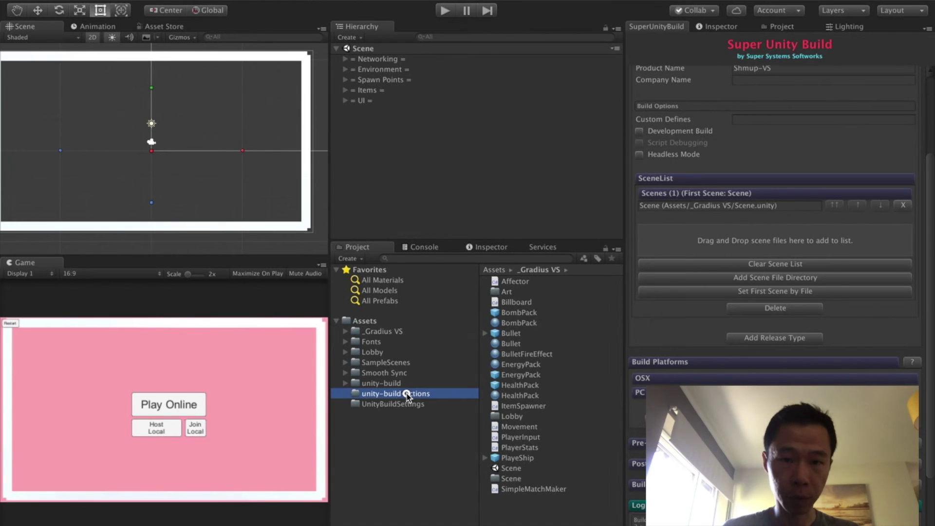
{"action": "key", "text": "super+Tab"}
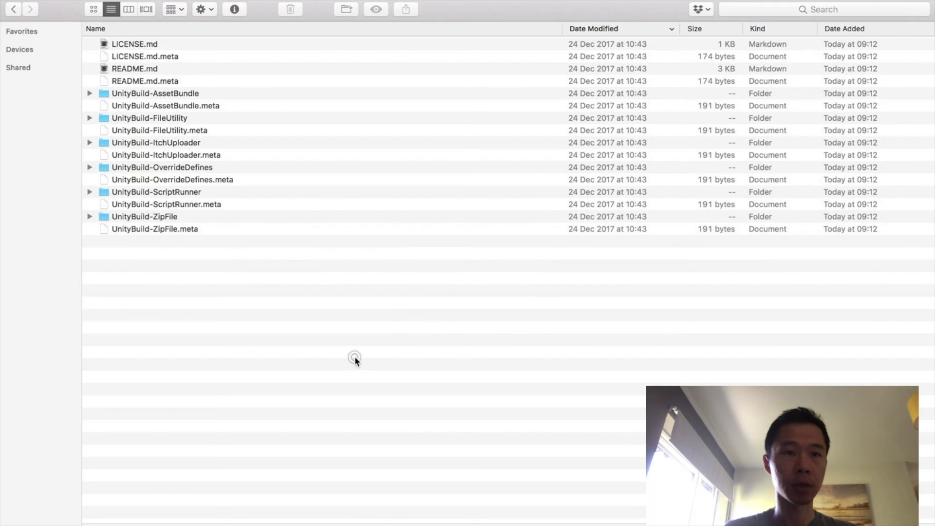
{"action": "key", "text": "super+a"}
{"action": "key", "text": "super+Tab"}
{"action": "left_click_drag", "start_coordinate": [197, 229], "coordinate": [445, 394]}
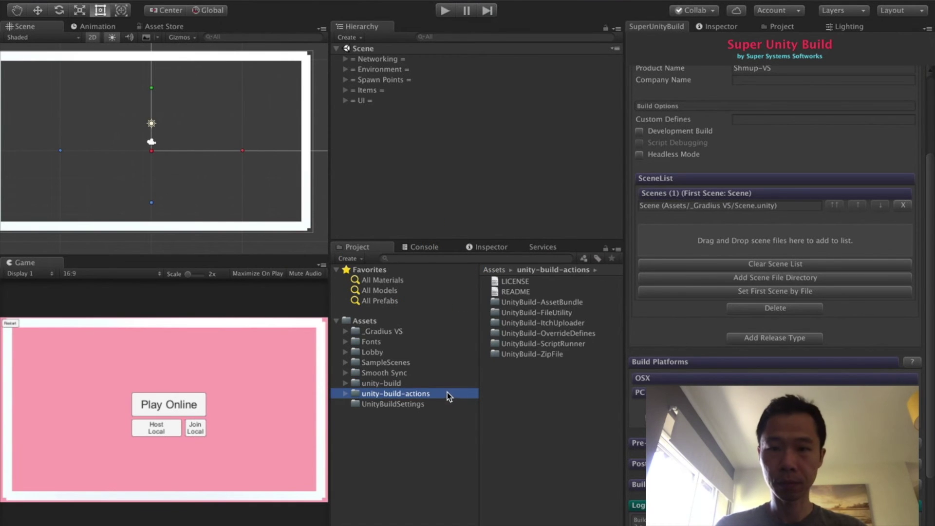
Expand unity-build-actions and its UnityBuild-ItchUploader subfolder in the Project to review the imported tools
{"action": "left_click", "coordinate": [345, 393]}
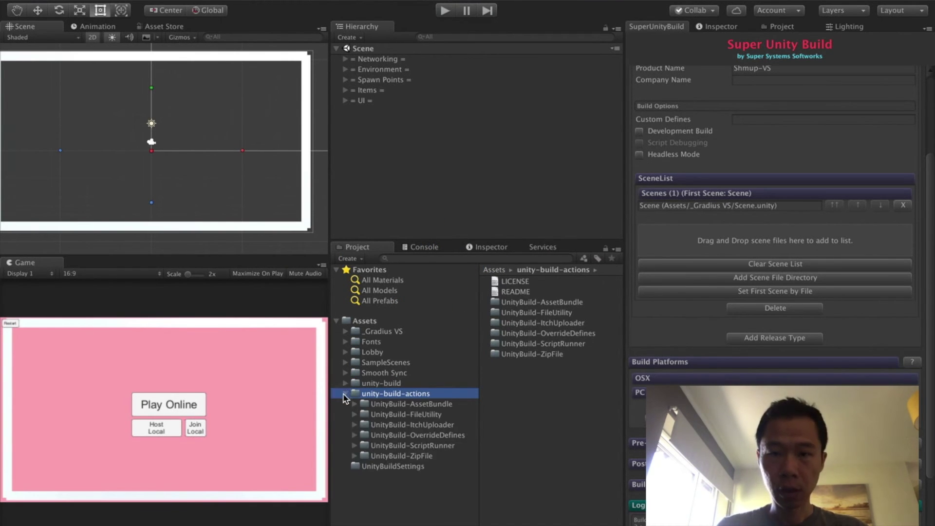
{"action": "left_click", "coordinate": [345, 394]}
{"action": "left_click", "coordinate": [345, 393]}
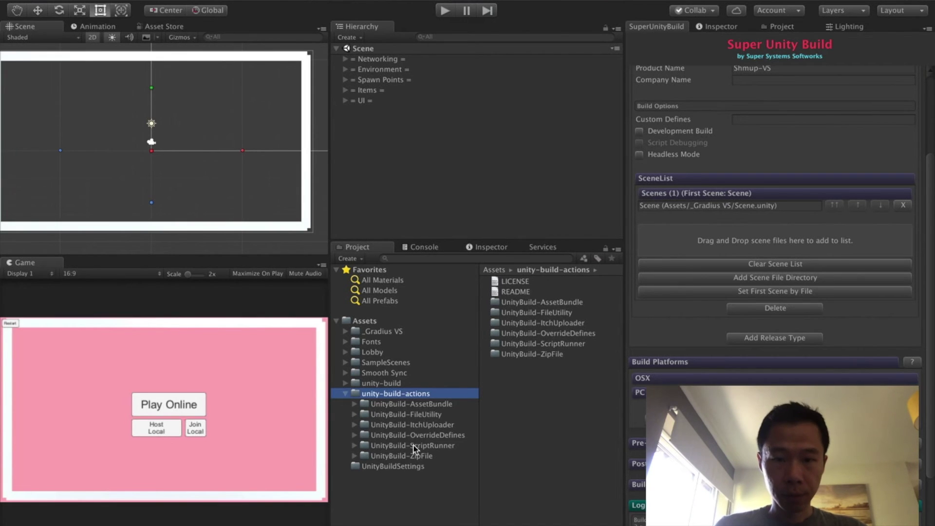
{"action": "left_click", "coordinate": [356, 428]}
{"action": "left_click", "coordinate": [354, 425]}
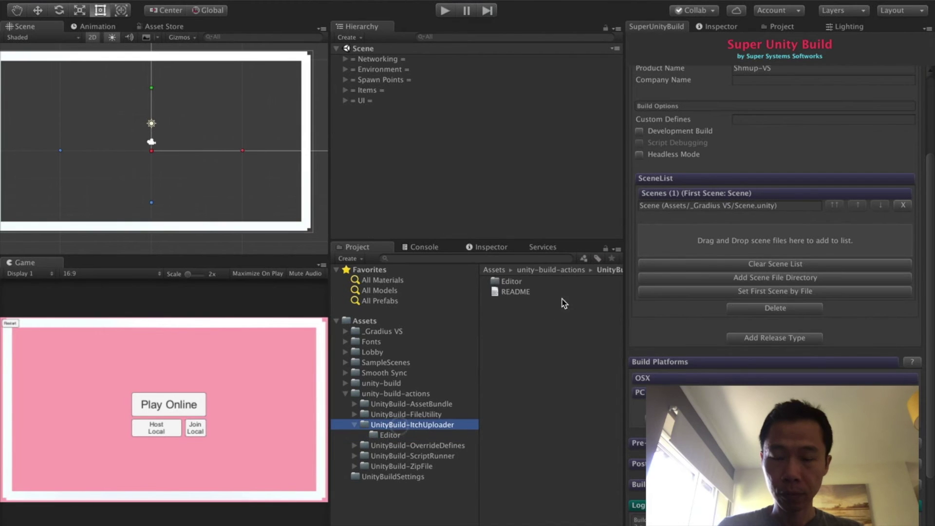
{"action": "left_click", "coordinate": [383, 435]}
{"action": "left_click_drag", "start_coordinate": [530, 280], "coordinate": [392, 395]}
{"action": "scroll", "coordinate": [729, 239], "scroll_direction": "up", "scroll_amount": 3}
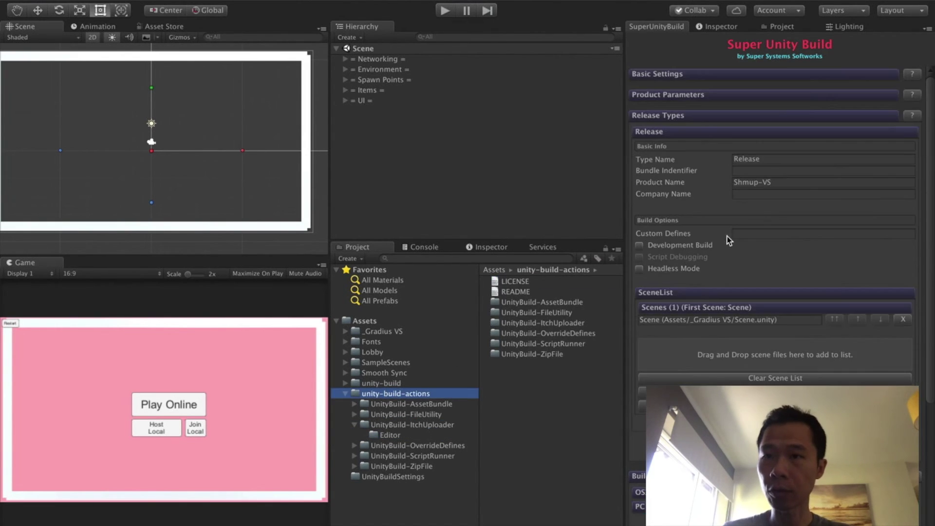
Switch to Chrome and review the Build Actions wiki page, including the standard BuildAction options and the guidance on creating one
{"action": "left_click", "coordinate": [306, 0]}
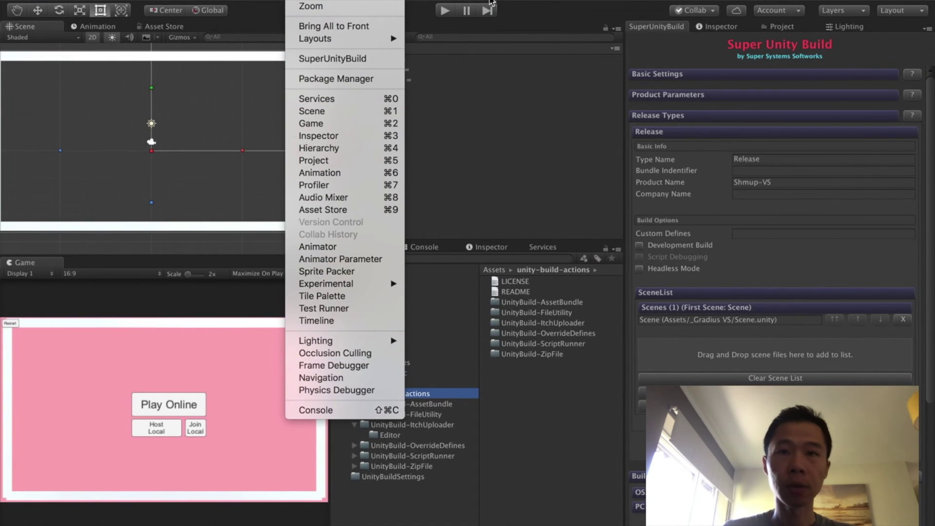
{"action": "left_click", "coordinate": [532, 2]}
{"action": "key", "text": "super+Tab"}
{"action": "key", "text": "super+Tab"}
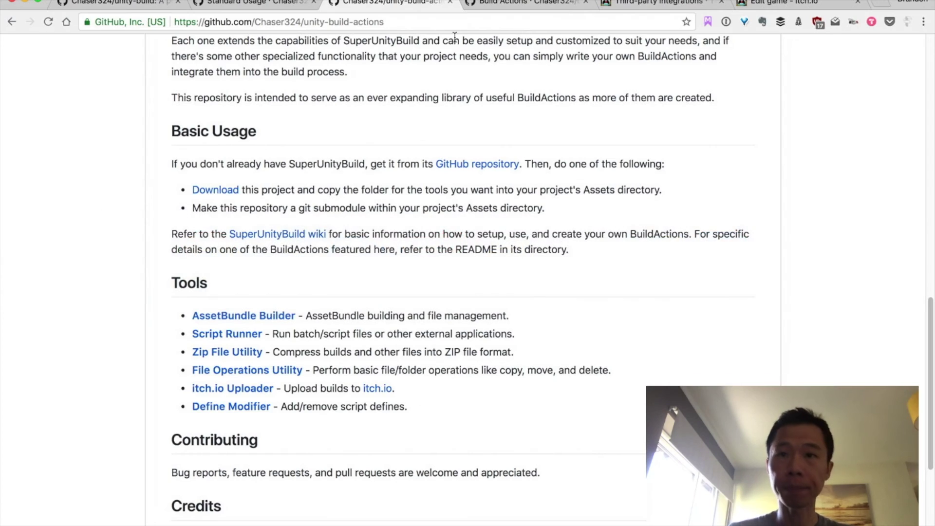
{"action": "left_click", "coordinate": [525, 4]}
{"action": "scroll", "coordinate": [249, 244], "scroll_direction": "down", "scroll_amount": 1}
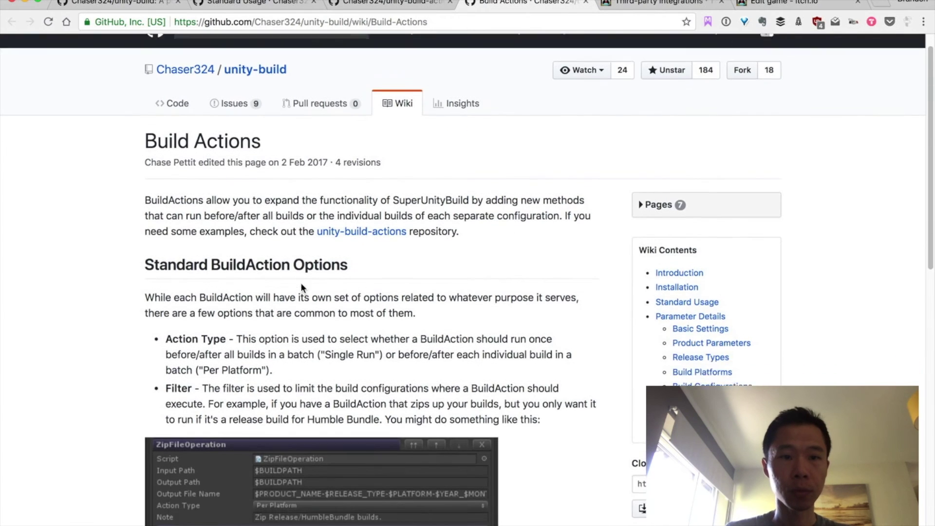
{"action": "scroll", "coordinate": [248, 244], "scroll_direction": "down", "scroll_amount": 1}
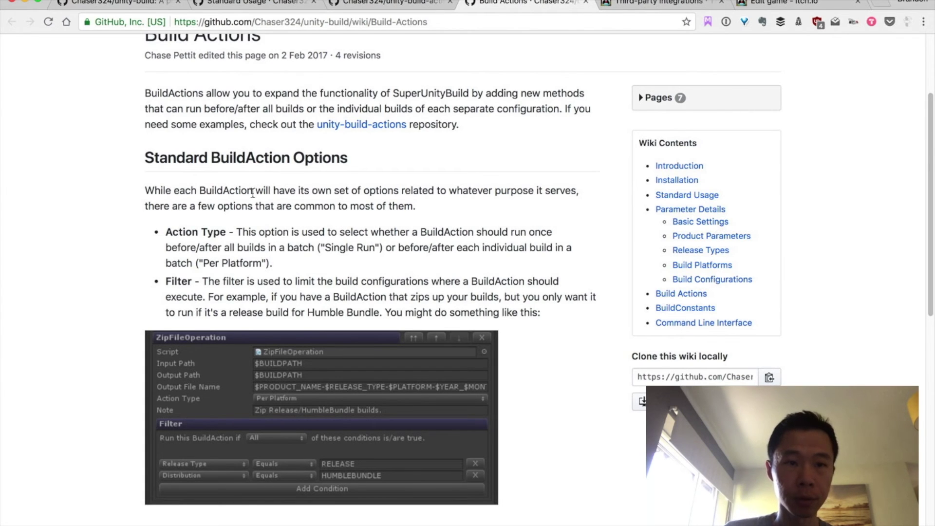
{"action": "scroll", "coordinate": [252, 193], "scroll_direction": "down", "scroll_amount": 10}
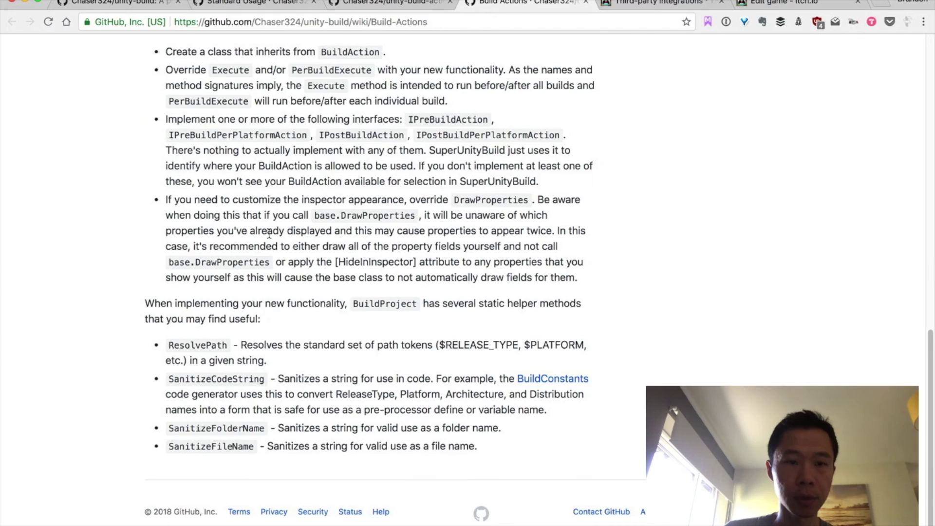
{"action": "scroll", "coordinate": [269, 235], "scroll_direction": "up", "scroll_amount": 10}
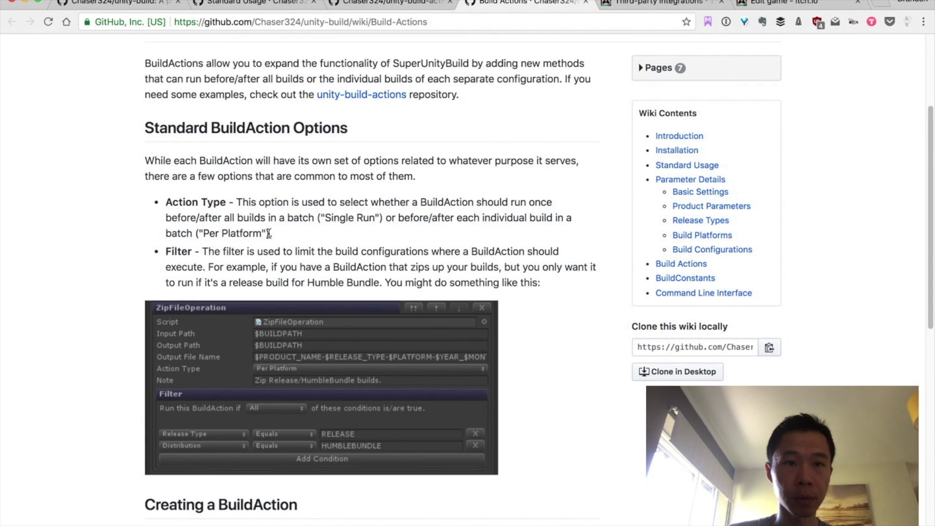
{"action": "scroll", "coordinate": [269, 234], "scroll_direction": "up", "scroll_amount": 3}
Switch back to Unity and collapse the Release Types and Build Platforms sections of SuperUnityBuild
{"action": "key", "text": "super+Tab"}
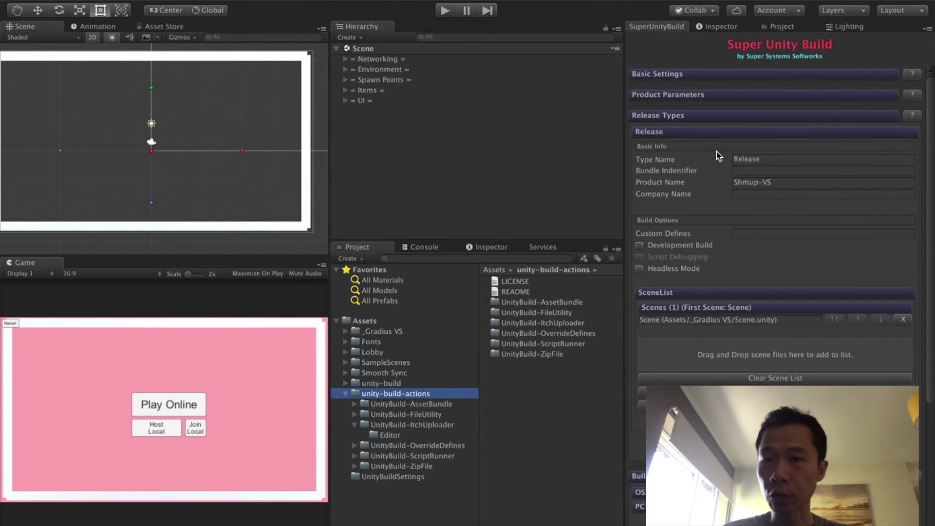
{"action": "left_click", "coordinate": [767, 117]}
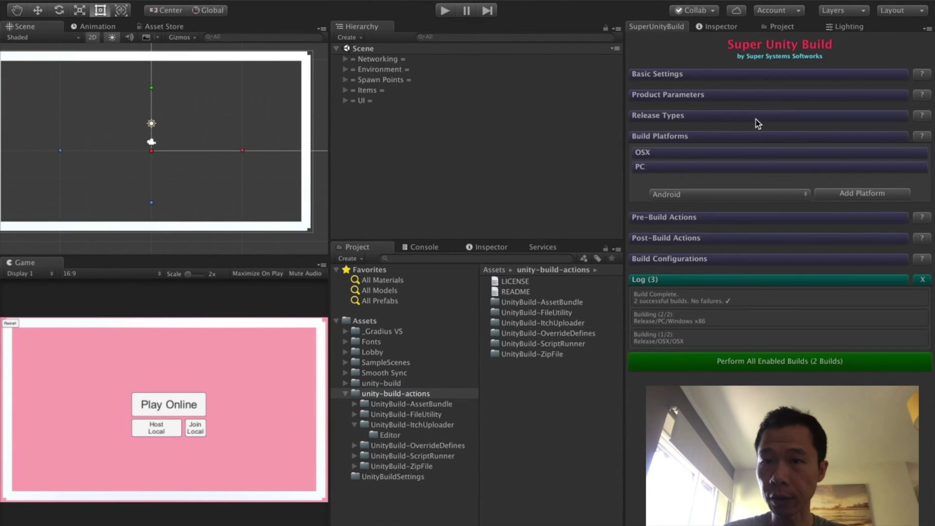
{"action": "left_click", "coordinate": [735, 137]}
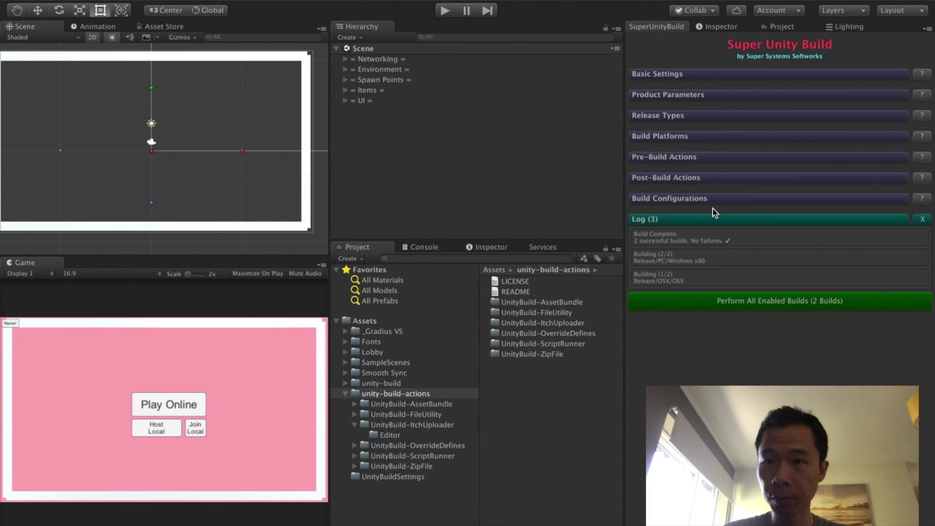
Examine the action types offered under Pre-Build Actions and Post-Build Actions, leaving only the Post-Build Actions section expanded
{"action": "left_click", "coordinate": [706, 157]}
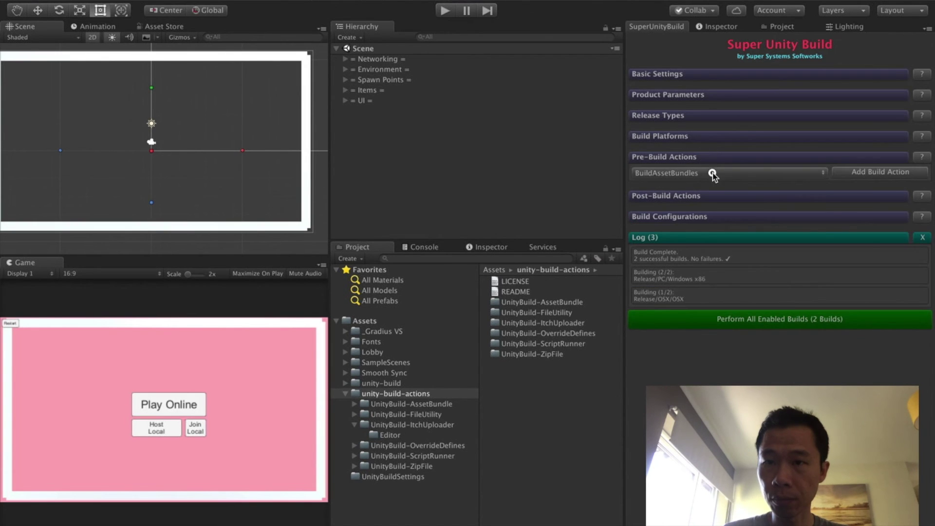
{"action": "left_click", "coordinate": [713, 174]}
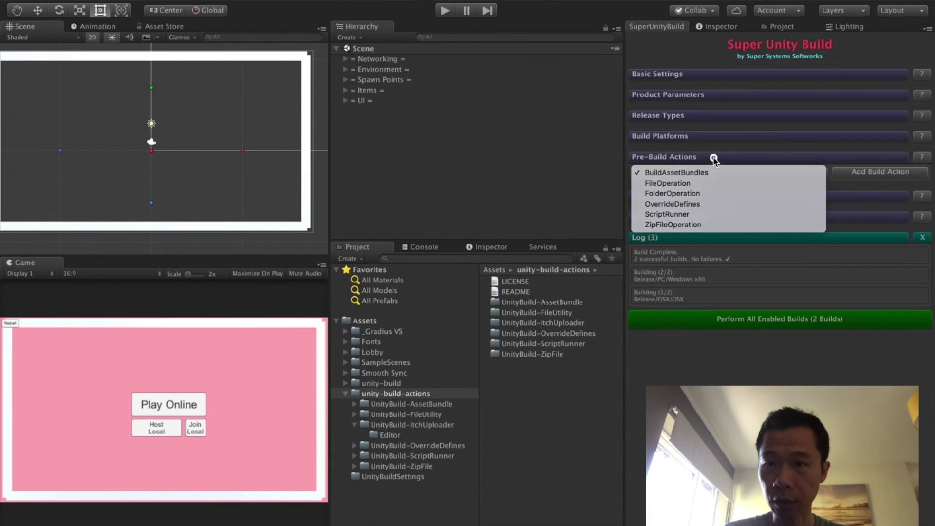
{"action": "left_click", "coordinate": [714, 159]}
{"action": "left_click", "coordinate": [712, 157]}
{"action": "left_click", "coordinate": [708, 179]}
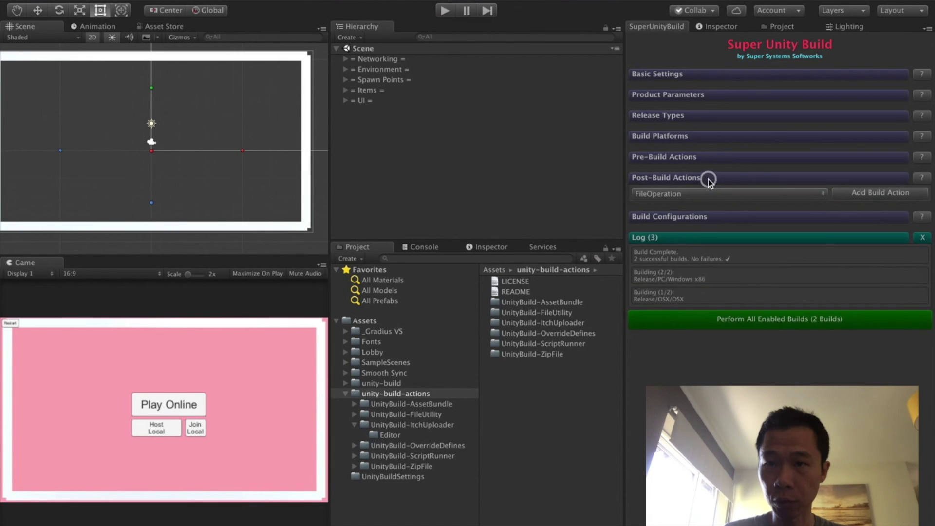
{"action": "left_click", "coordinate": [708, 194]}
{"action": "left_click", "coordinate": [707, 194]}
{"action": "left_click", "coordinate": [708, 194]}
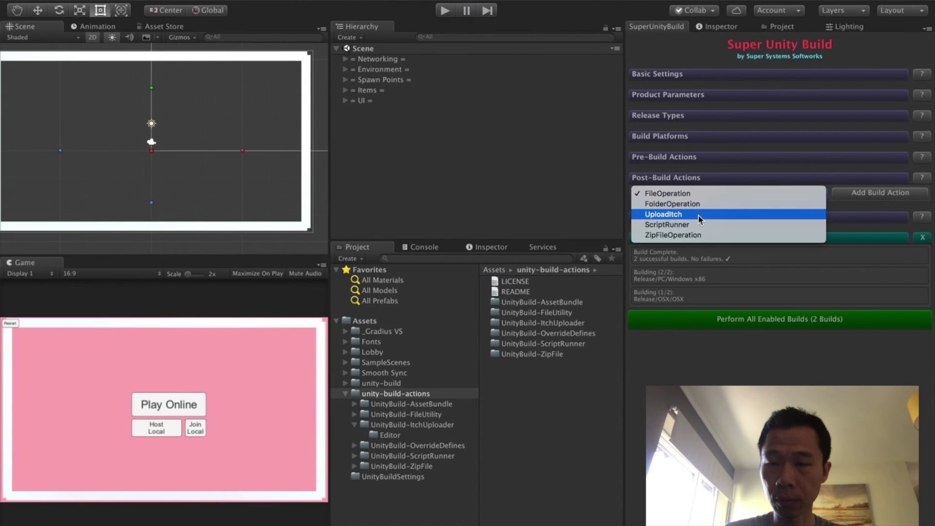
{"action": "left_click", "coordinate": [716, 158]}
{"action": "left_click", "coordinate": [716, 159]}
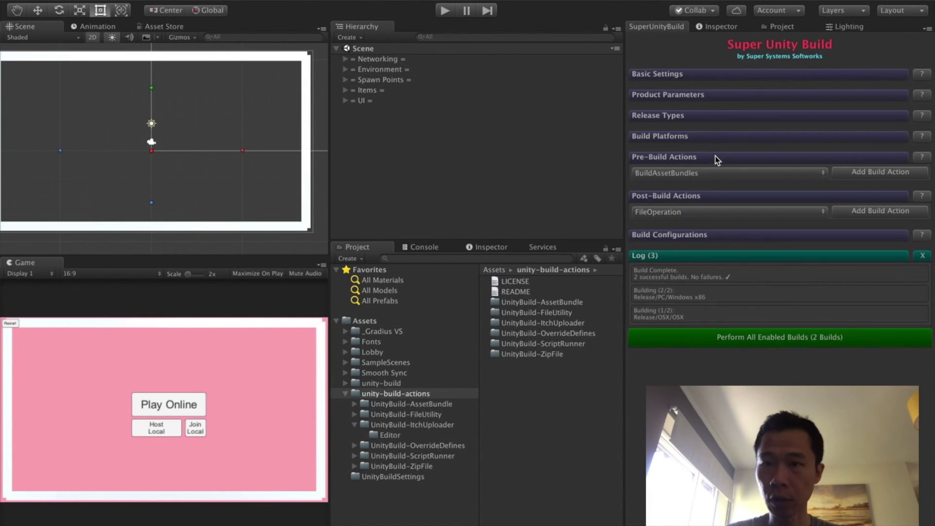
{"action": "left_click", "coordinate": [712, 173]}
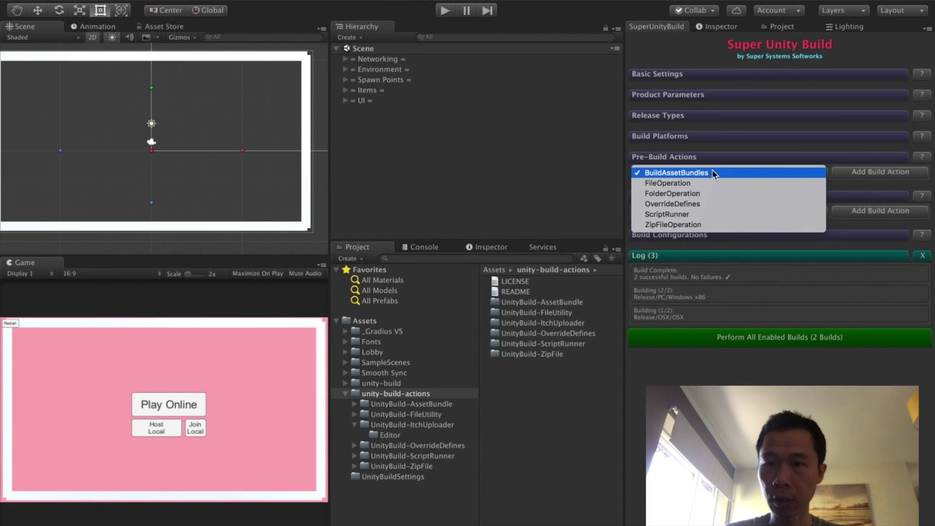
{"action": "left_click", "coordinate": [713, 172]}
{"action": "left_click", "coordinate": [711, 155]}
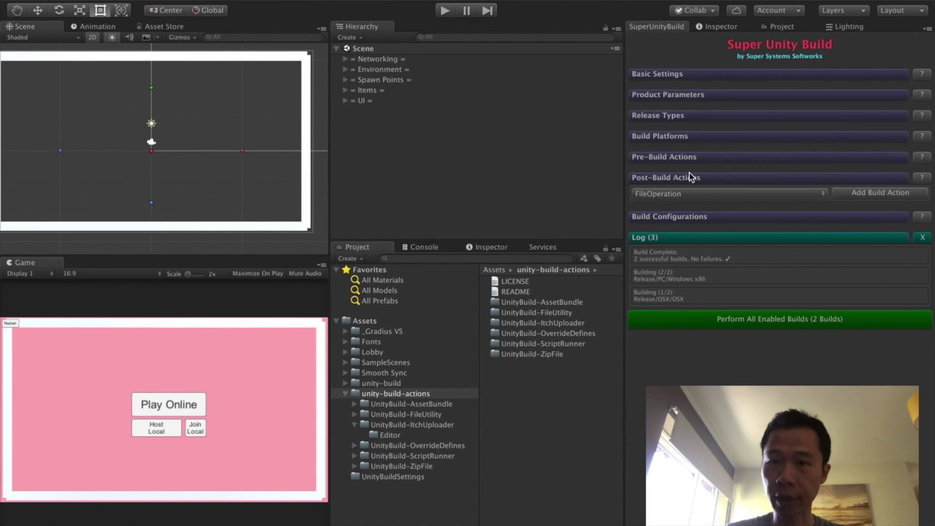
Add an UploadItch build action to the Post-Build Actions
{"action": "left_click", "coordinate": [699, 195]}
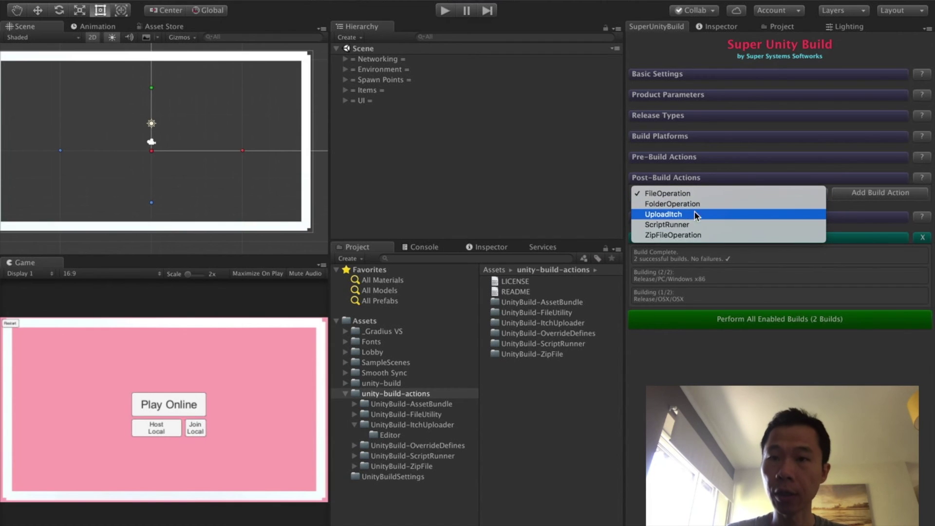
{"action": "left_click", "coordinate": [676, 196]}
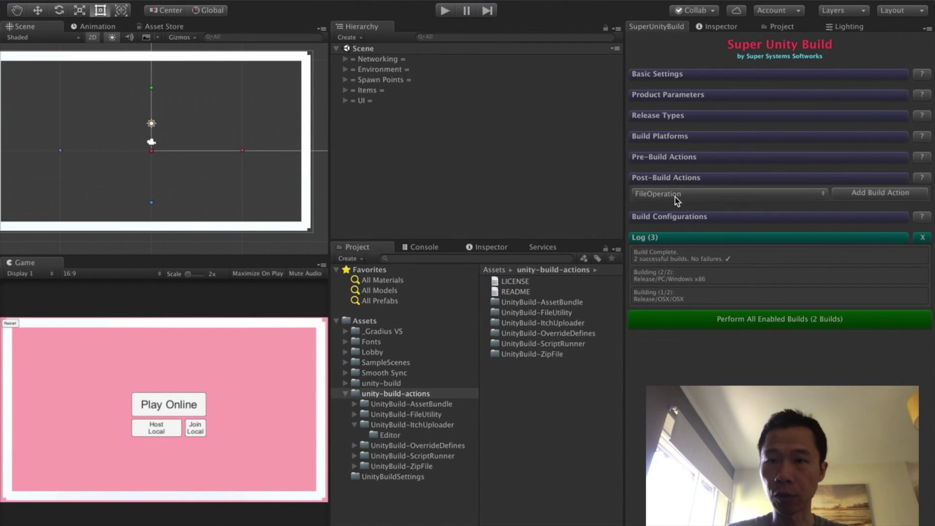
{"action": "left_click", "coordinate": [870, 197]}
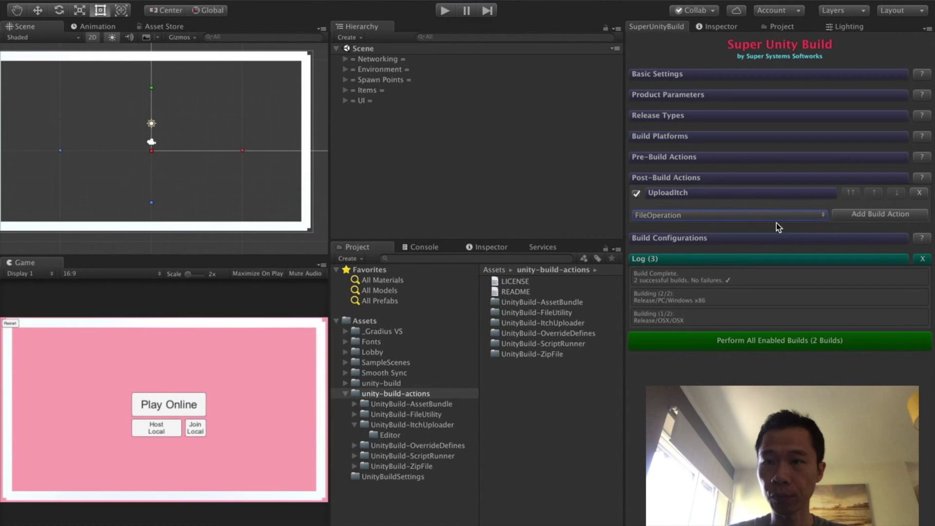
Check the subsections inside Build Configurations and collapse the section again
{"action": "left_click", "coordinate": [726, 238]}
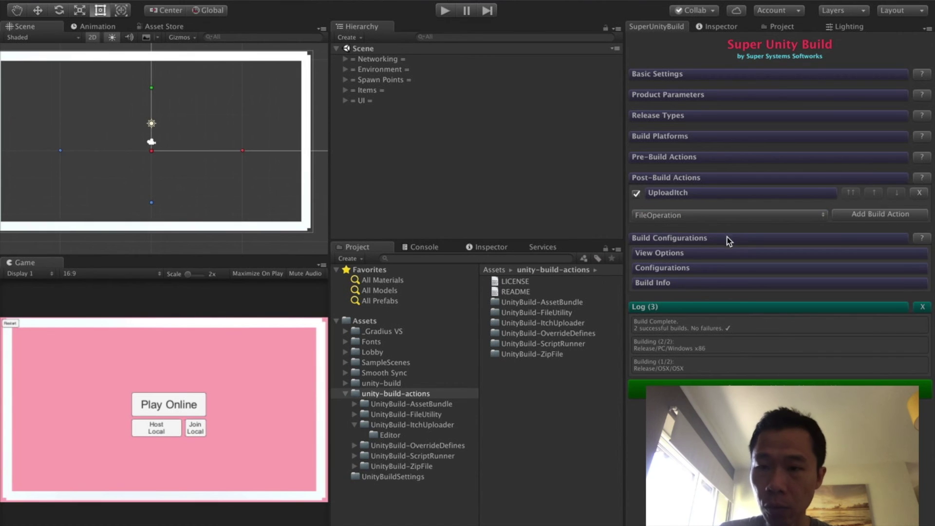
{"action": "left_click", "coordinate": [728, 240]}
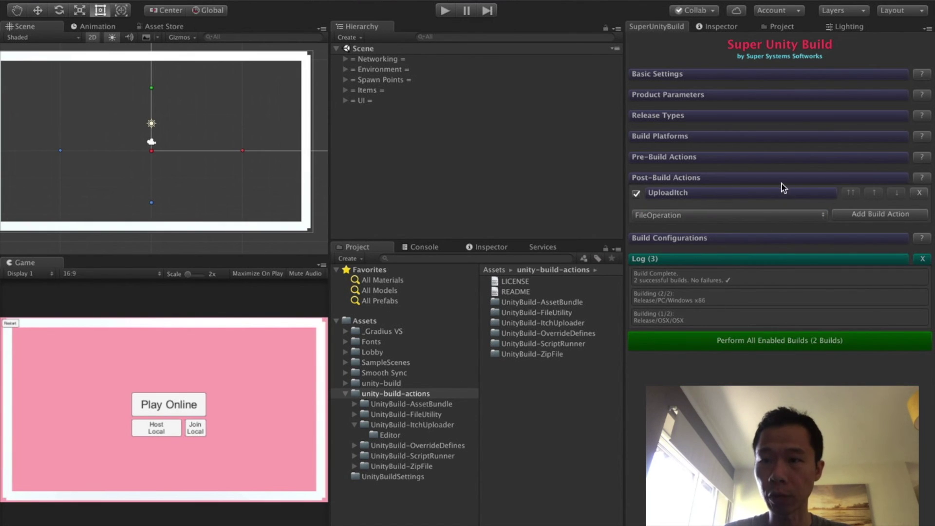
{"action": "key", "text": "super+Tab"}
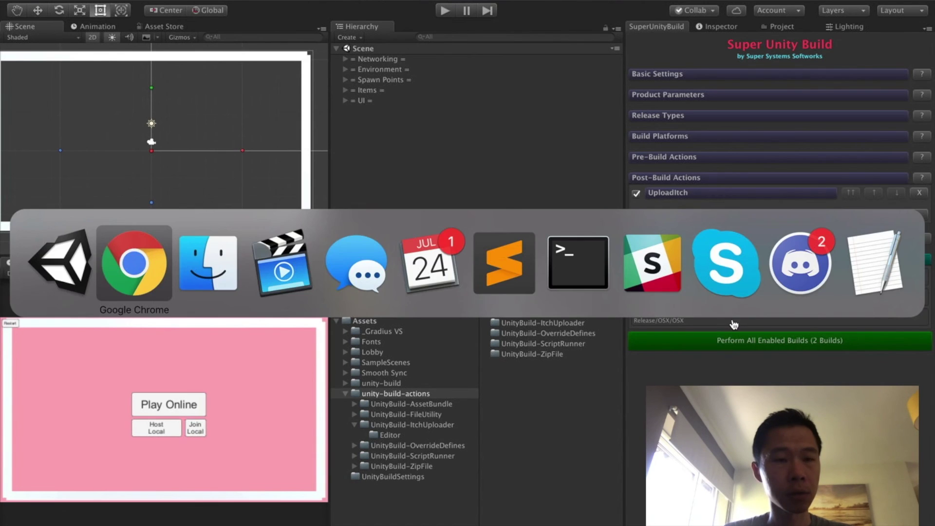
{"action": "key", "text": "super+Tab"}
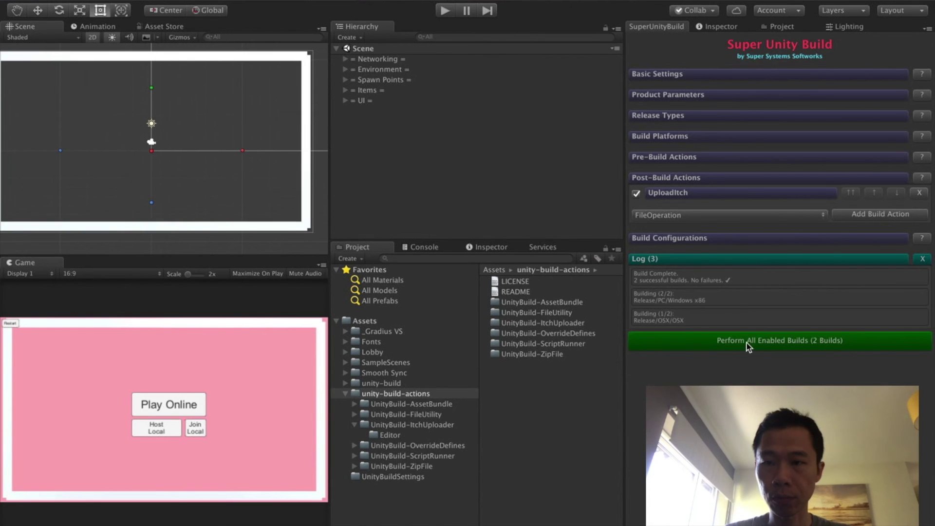
Expand Build Platforms and perform all enabled builds with the UploadItch post-build action active
{"action": "left_click", "coordinate": [687, 137]}
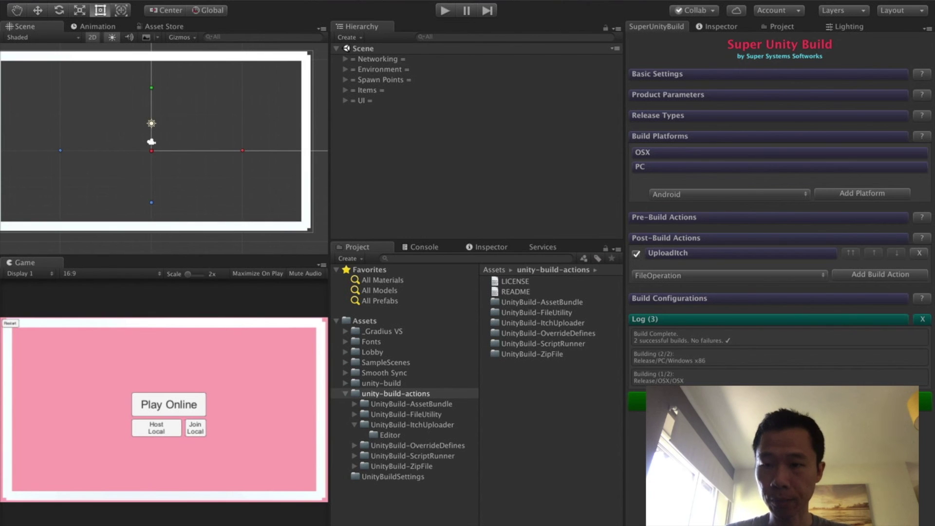
{"action": "left_click", "coordinate": [780, 402]}
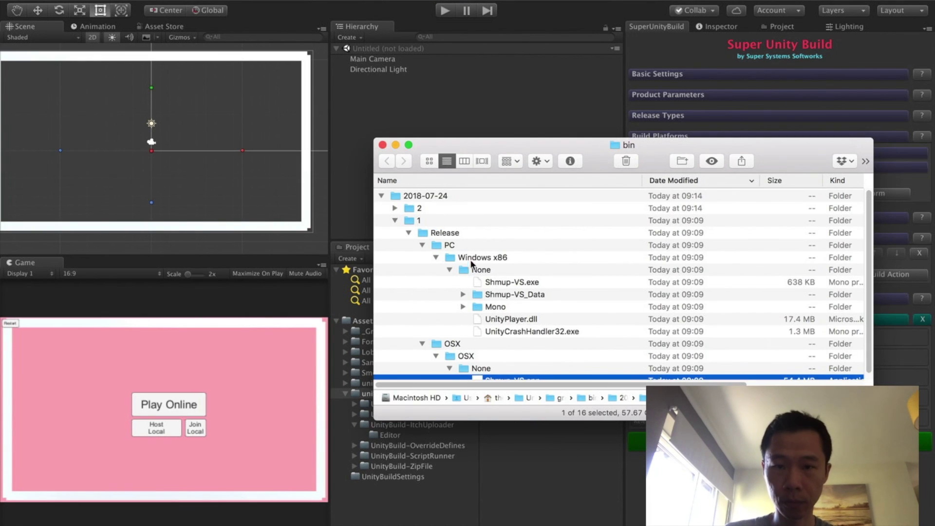
Look over the bin output folder in Finder, return to Unity and open the Console to check the build messages
{"action": "scroll", "coordinate": [479, 273], "scroll_direction": "down", "scroll_amount": 1}
{"action": "scroll", "coordinate": [472, 270], "scroll_direction": "up", "scroll_amount": 1}
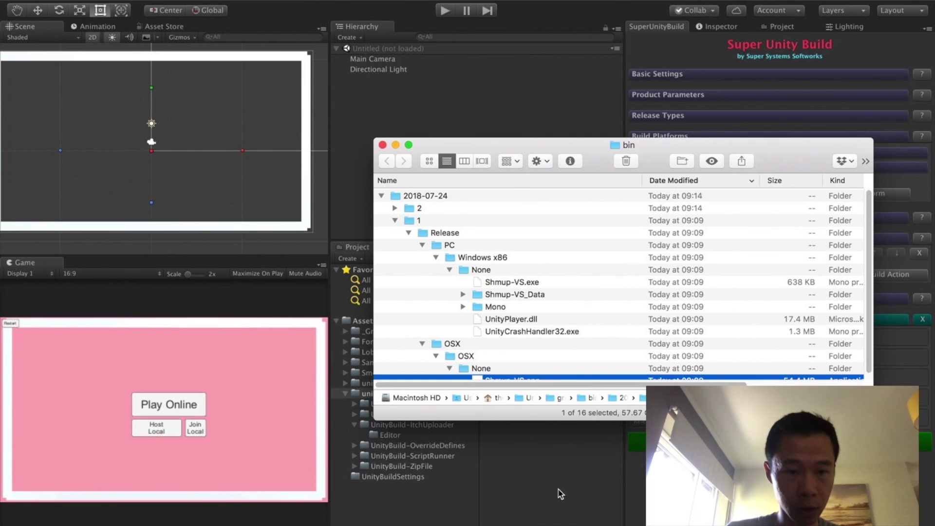
{"action": "left_click", "coordinate": [632, 508]}
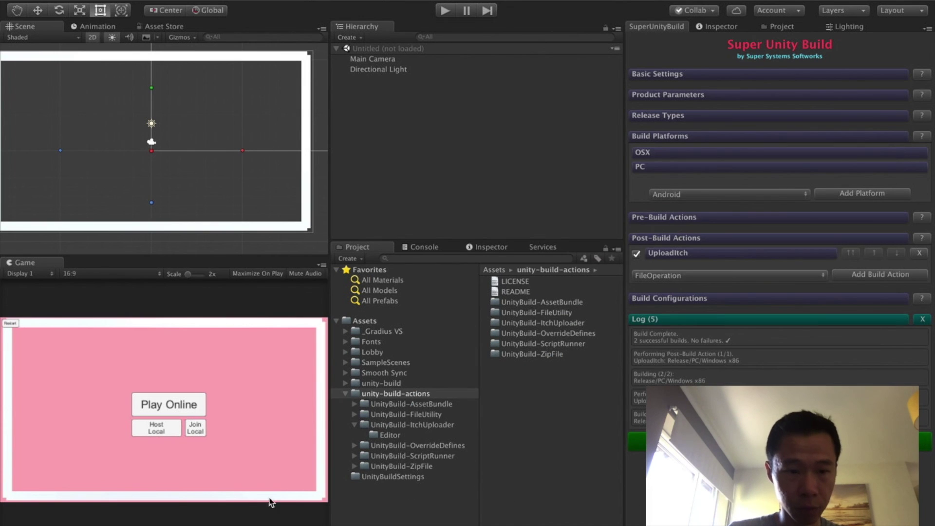
{"action": "left_click", "coordinate": [419, 247]}
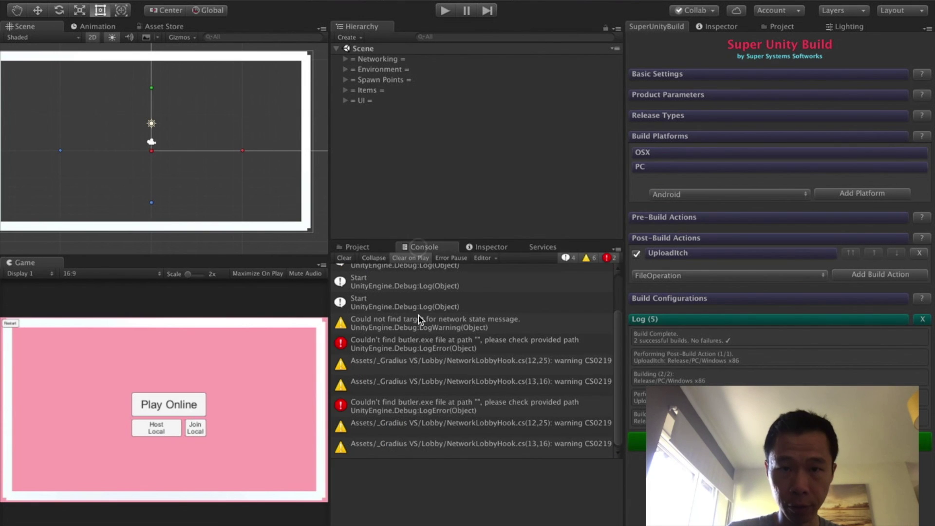
Inspect the first butler.exe error in the Console, and switch to Chrome to read the Introduction and Installing butler pages of the butler documentation
{"action": "left_click", "coordinate": [422, 349]}
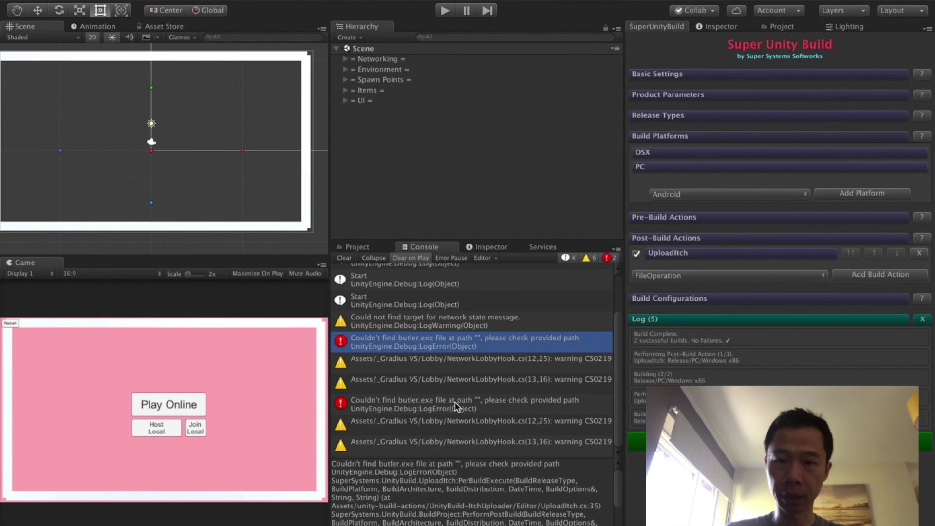
{"action": "key", "text": "super+Tab"}
{"action": "key", "text": "super+Tab"}
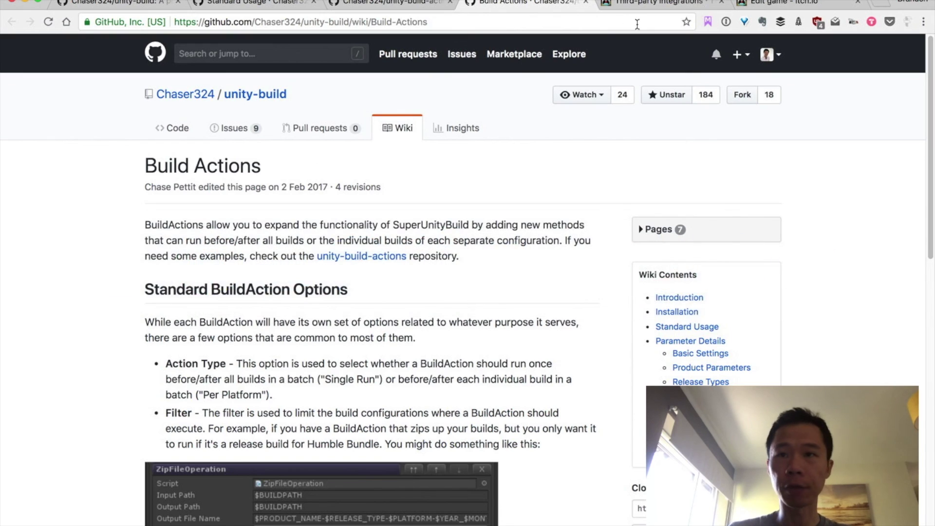
{"action": "left_click", "coordinate": [657, 3]}
{"action": "left_click", "coordinate": [84, 142]}
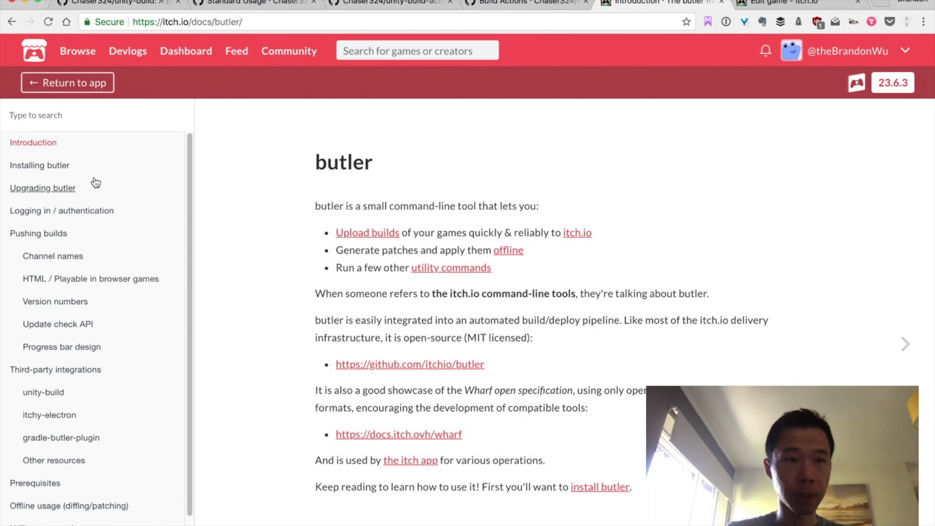
{"action": "left_click", "coordinate": [79, 166]}
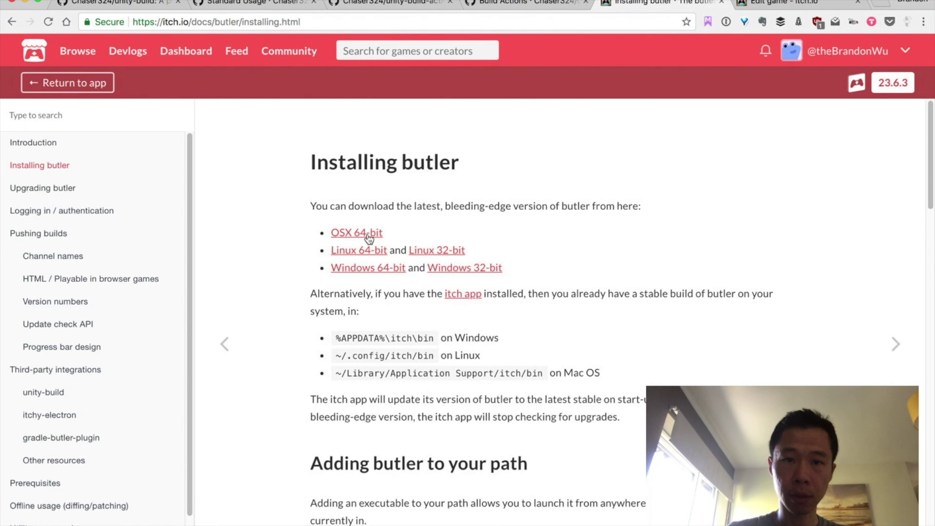
{"action": "triple_click", "coordinate": [411, 206]}
{"action": "left_click", "coordinate": [463, 211]}
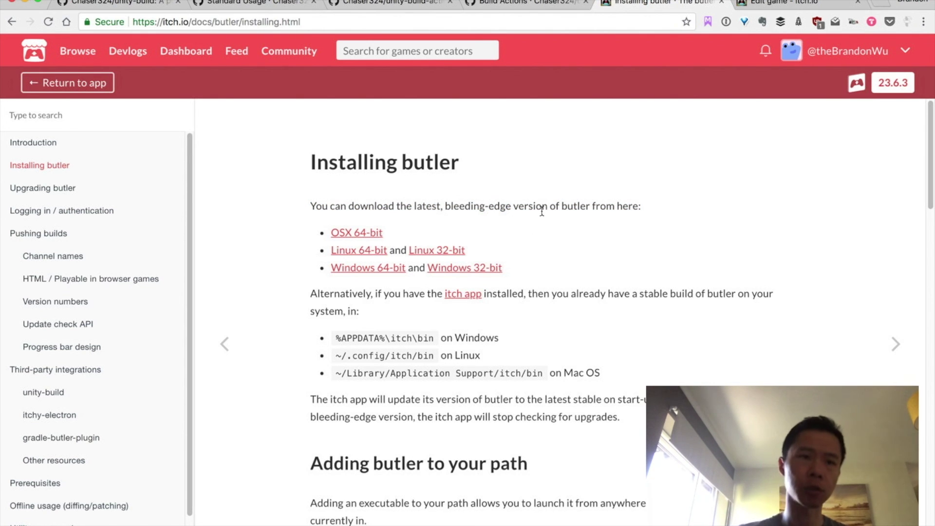
{"action": "left_click", "coordinate": [77, 143]}
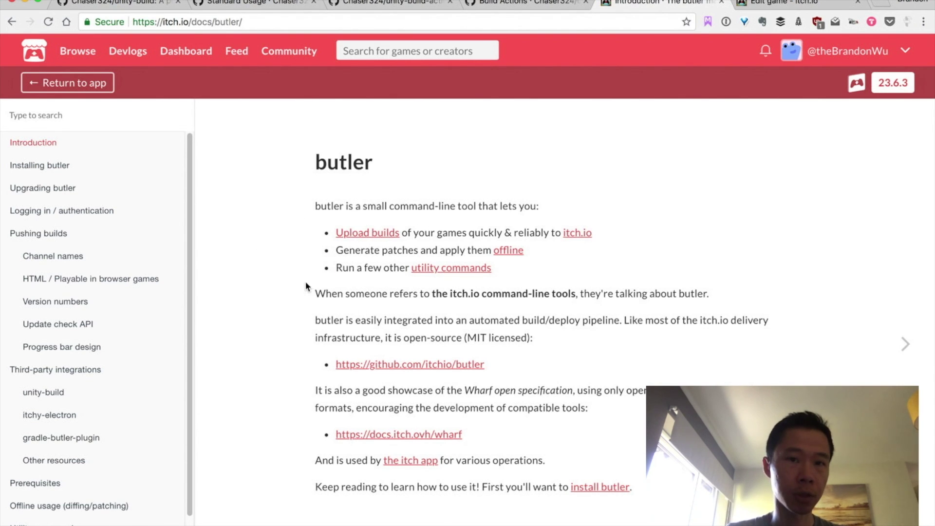
{"action": "left_click", "coordinate": [109, 165]}
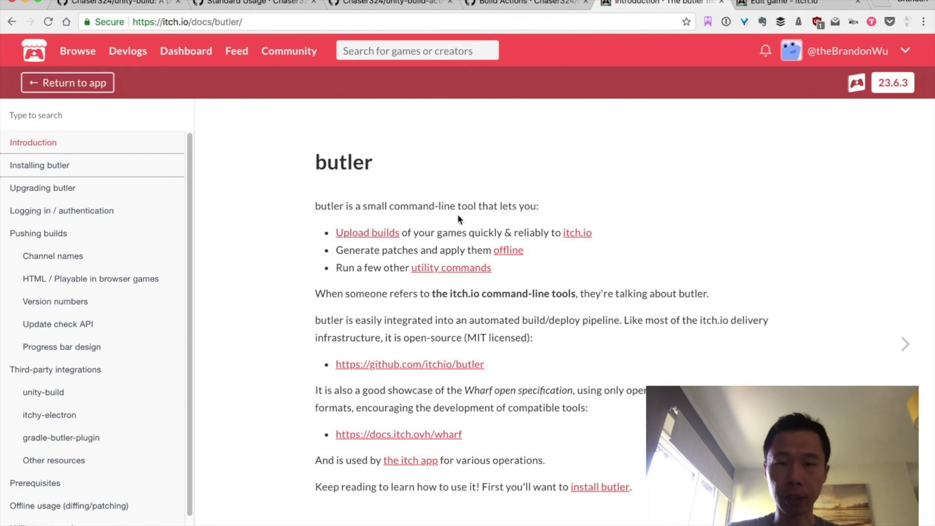
Return to Unity and compare the details of both butler.exe path errors in the Console
{"action": "key", "text": "super+Tab"}
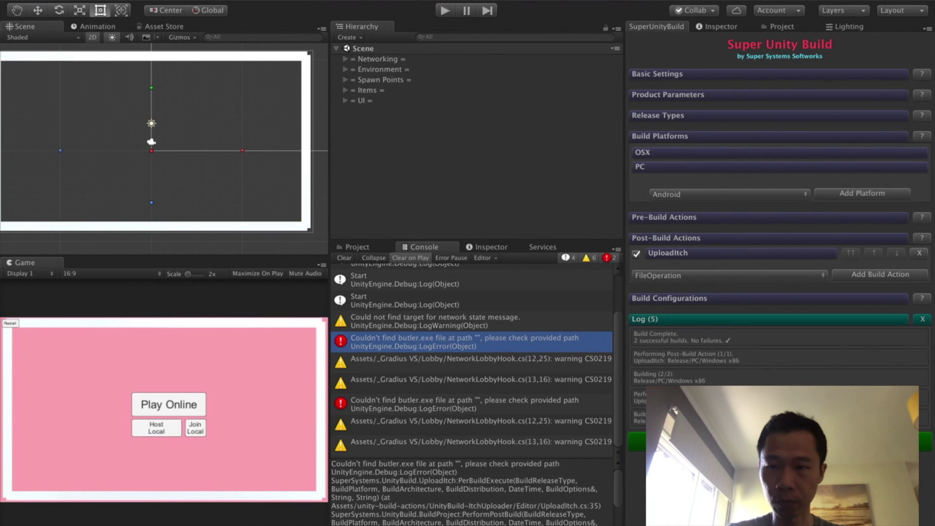
{"action": "left_click", "coordinate": [469, 413]}
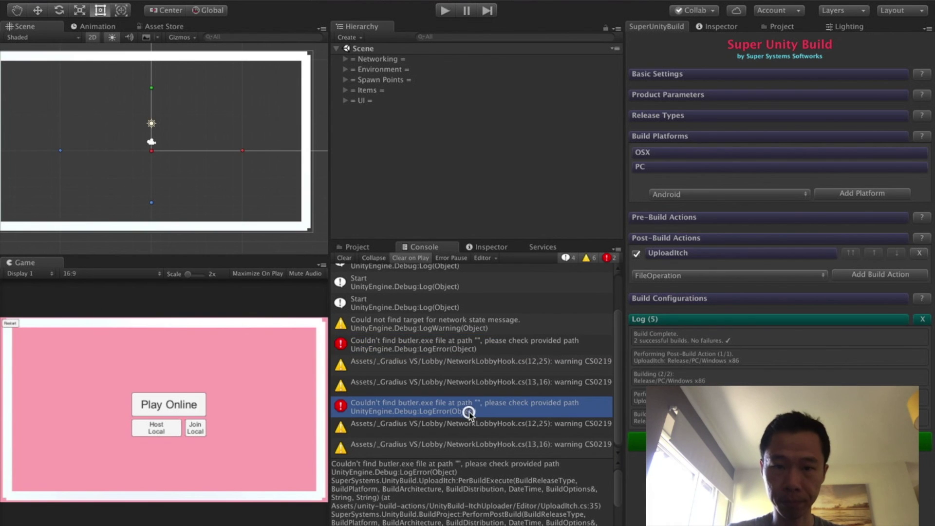
{"action": "left_click", "coordinate": [478, 350]}
{"action": "left_click", "coordinate": [484, 414]}
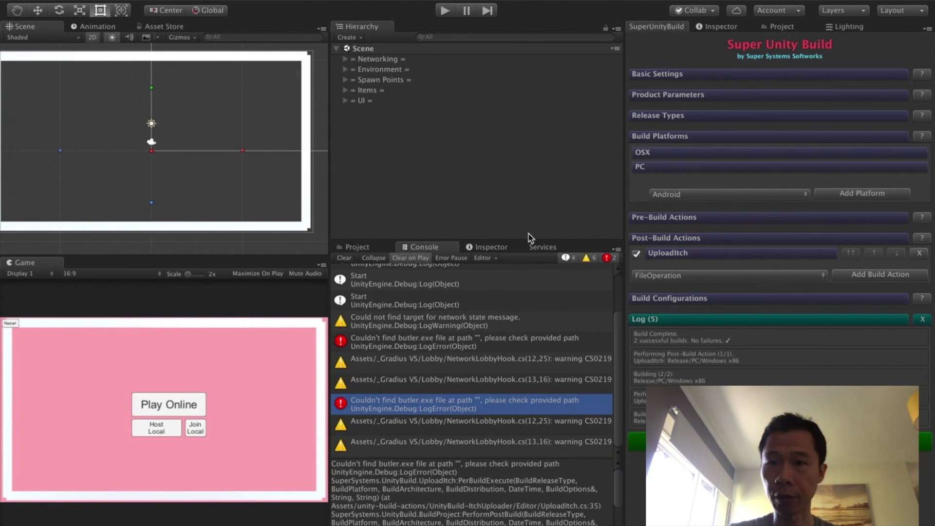
{"action": "scroll", "coordinate": [481, 364], "scroll_direction": "up", "scroll_amount": 4}
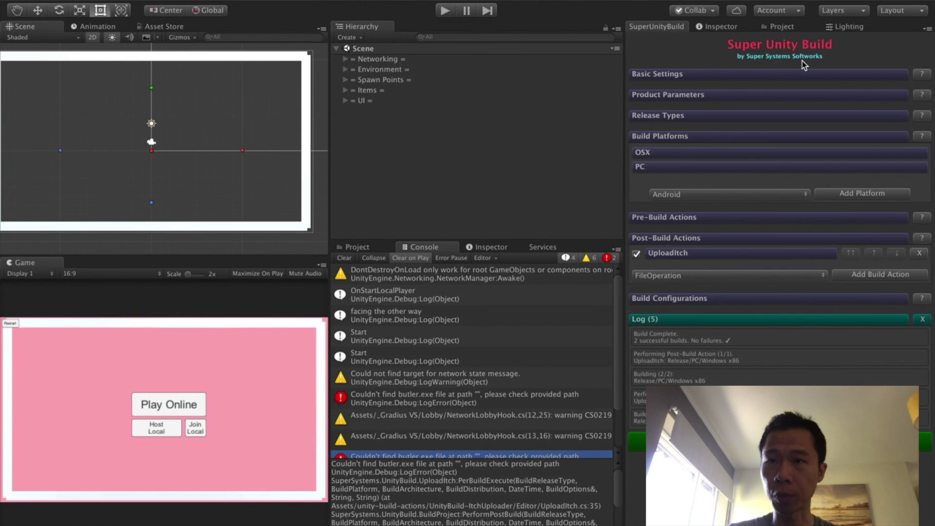
Switch to Finder and expand folder 2 under 2018-07-24 down to the Release build files for OSX and PC Windows x86
{"action": "key", "text": "super+Tab"}
{"action": "key", "text": "super+Tab"}
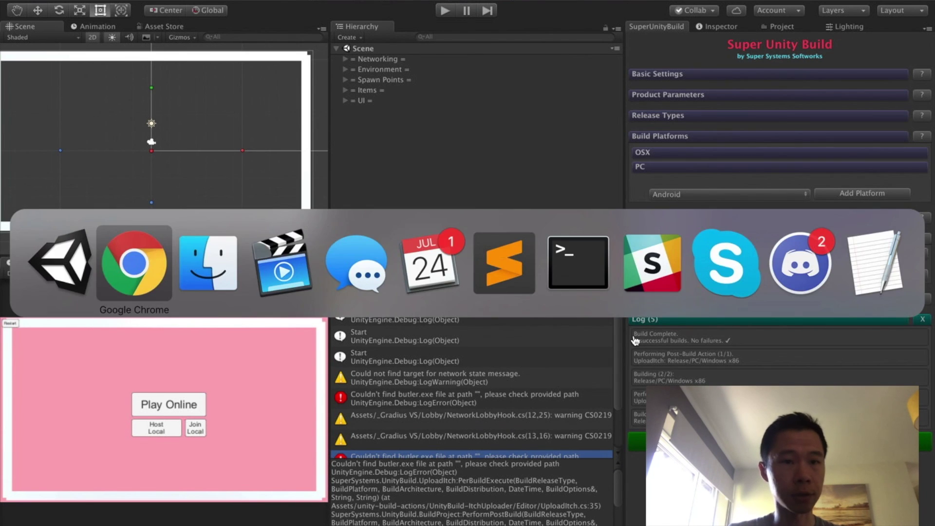
{"action": "left_click", "coordinate": [395, 220]}
{"action": "left_click", "coordinate": [394, 209]}
{"action": "left_click", "coordinate": [409, 209]}
{"action": "left_click", "coordinate": [409, 221]}
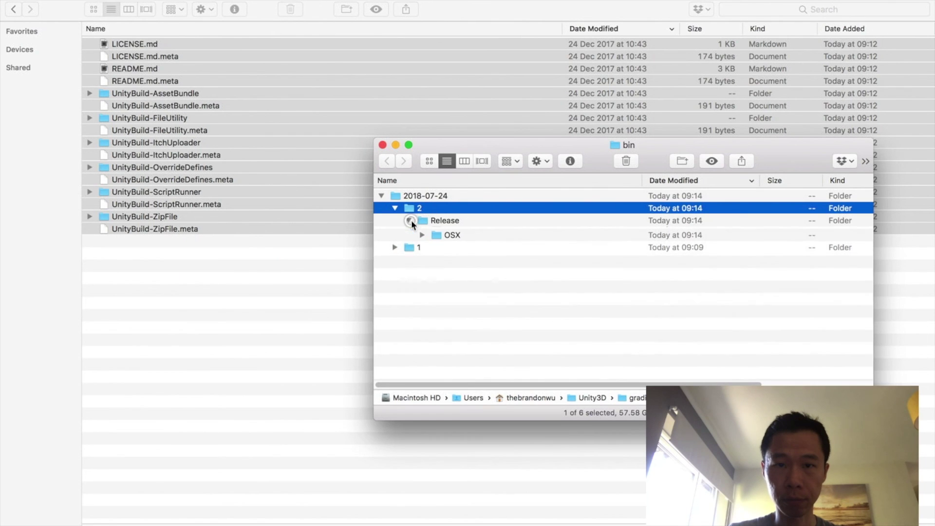
{"action": "left_click", "coordinate": [422, 233]}
{"action": "left_click", "coordinate": [422, 258]}
{"action": "left_click", "coordinate": [435, 270]}
{"action": "left_click", "coordinate": [436, 245]}
{"action": "left_click", "coordinate": [448, 294]}
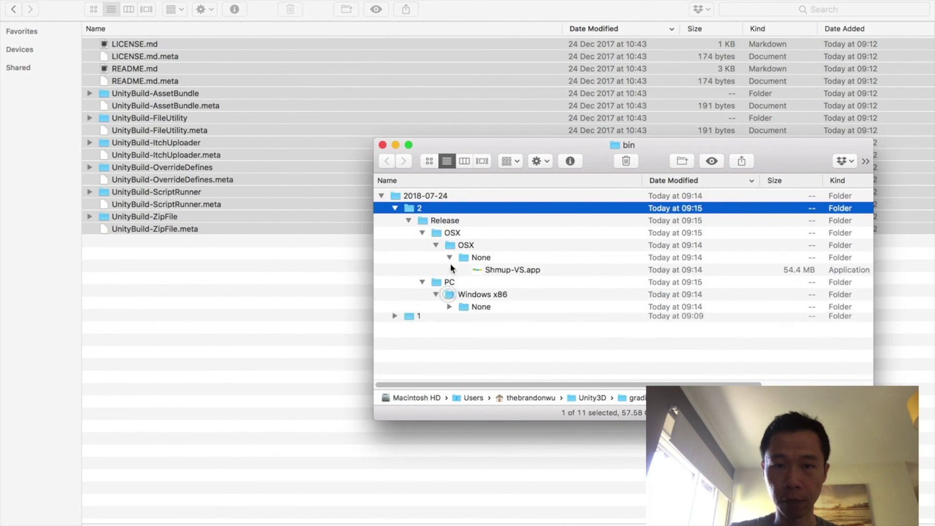
{"action": "left_click", "coordinate": [449, 257]}
{"action": "left_click", "coordinate": [449, 295]}
{"action": "left_click", "coordinate": [450, 257]}
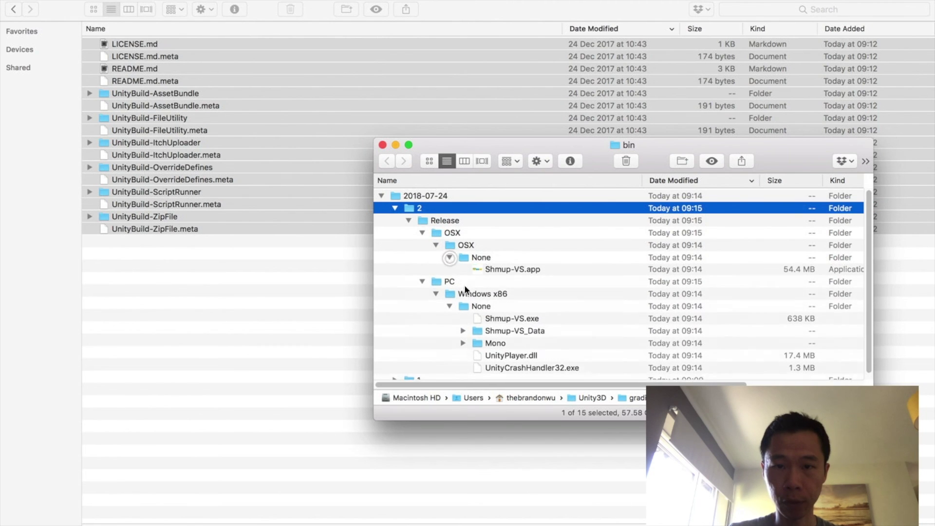
{"action": "left_click", "coordinate": [554, 0]}
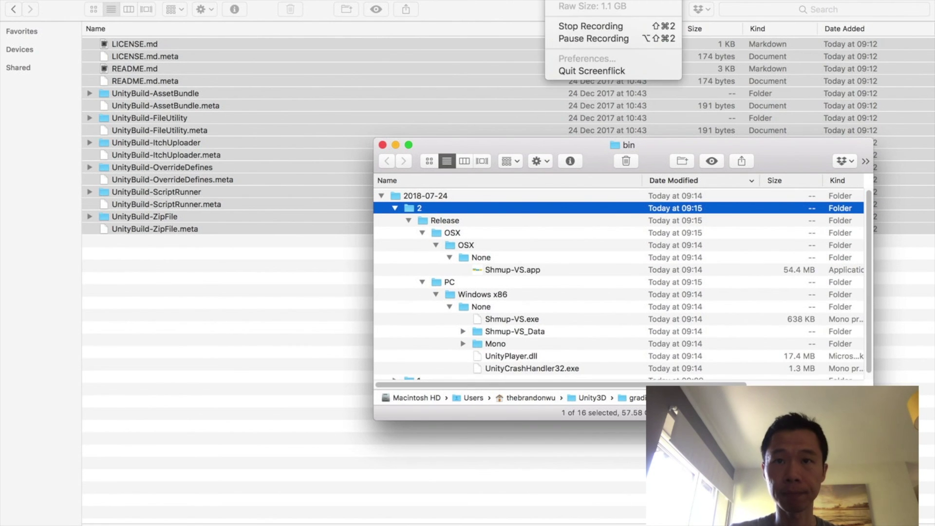